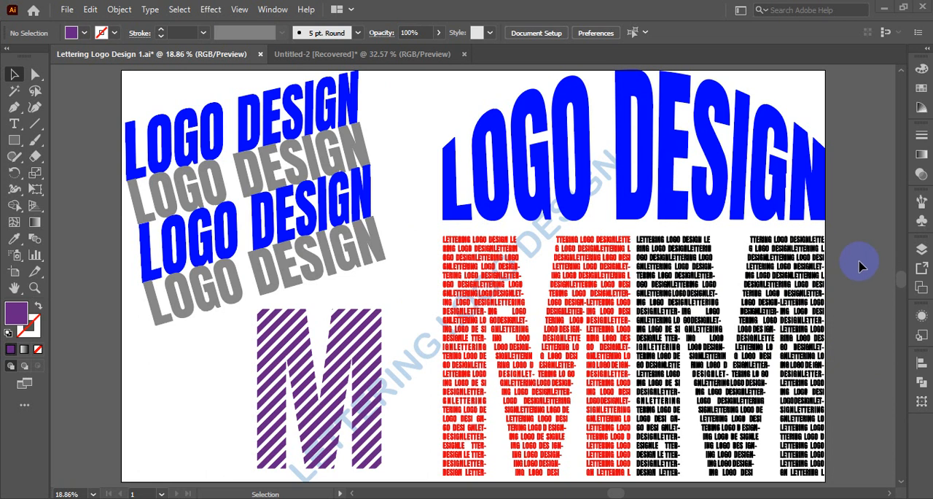
pyautogui.click(333, 57)
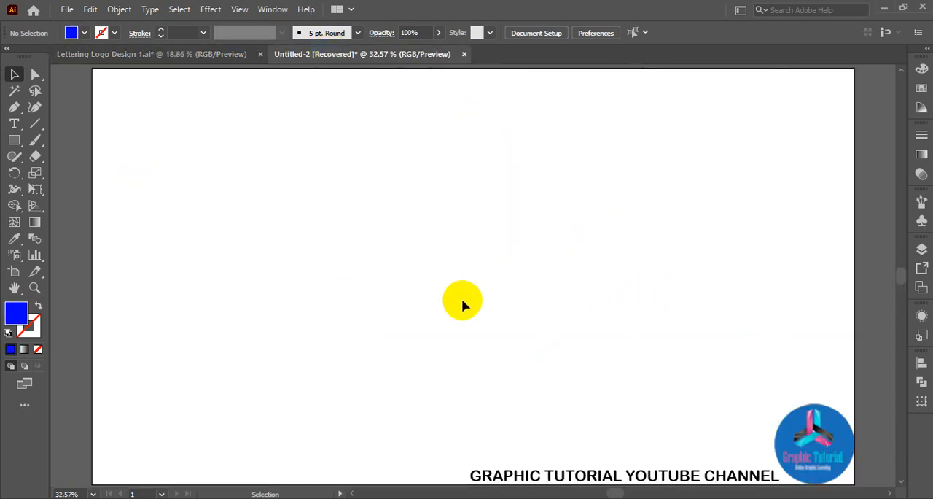
pyautogui.click(37, 143)
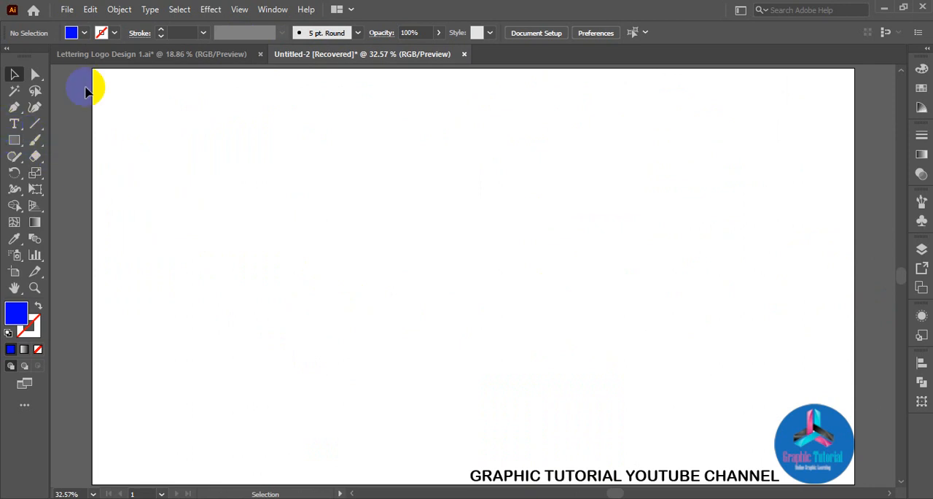
pyautogui.click(129, 56)
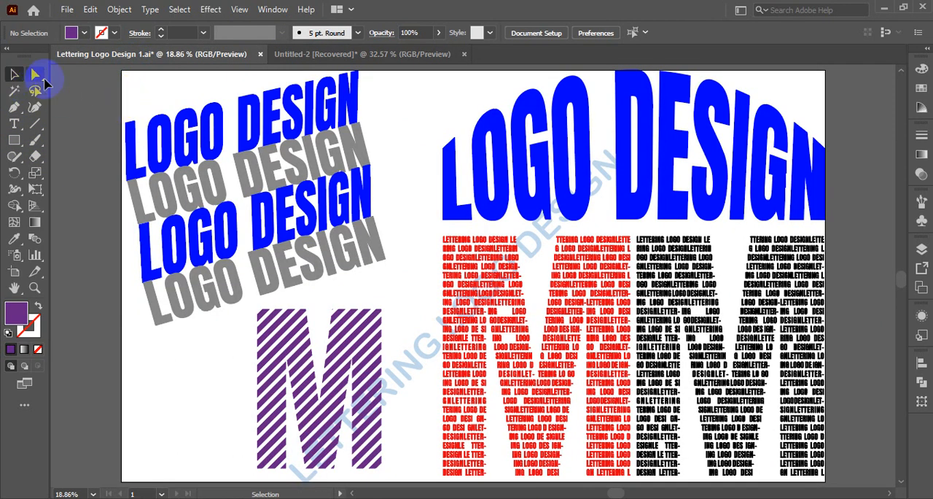
# Add the text "LOGO DEISNG" in the blank Untitled-2 document and enlarge it to about 350 pt across the upper artboard.
pyautogui.click(379, 52)
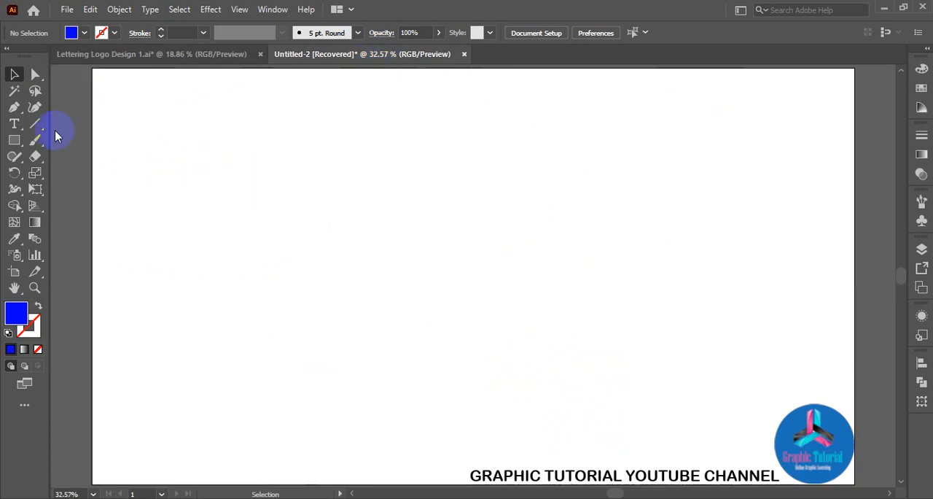
pyautogui.click(16, 126)
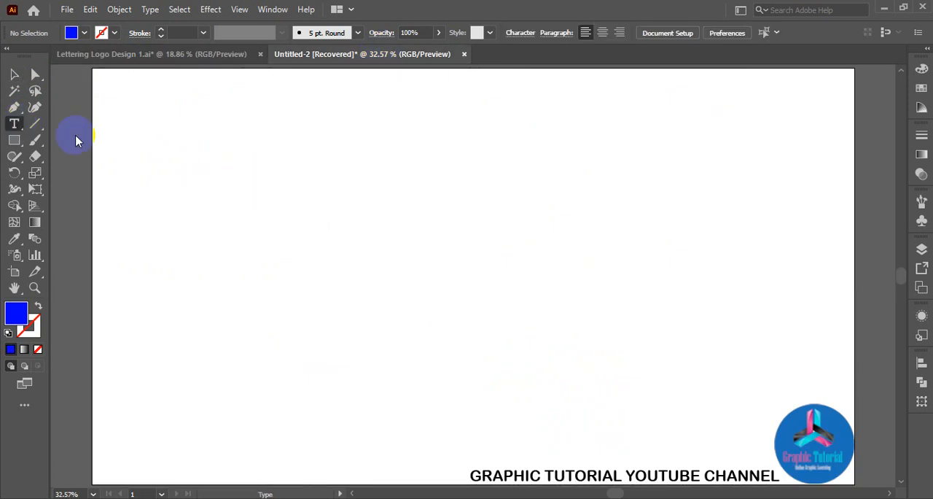
pyautogui.click(307, 149)
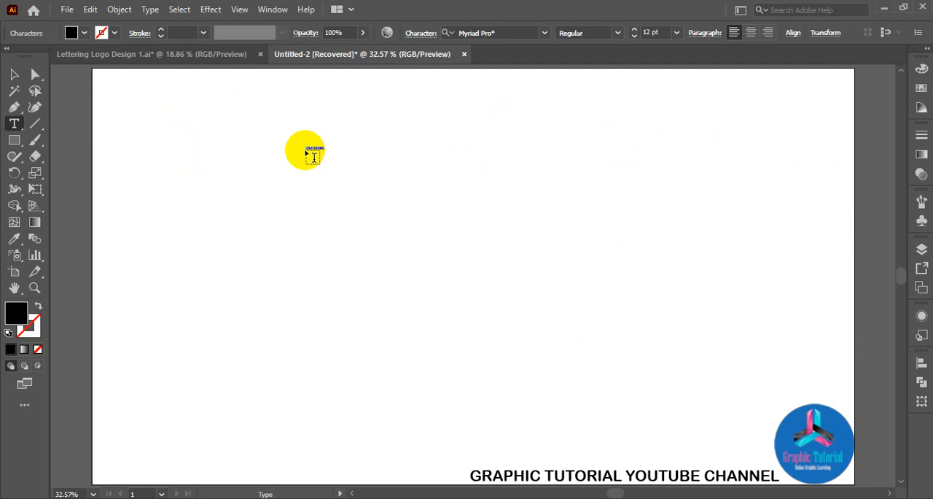
pyautogui.click(17, 75)
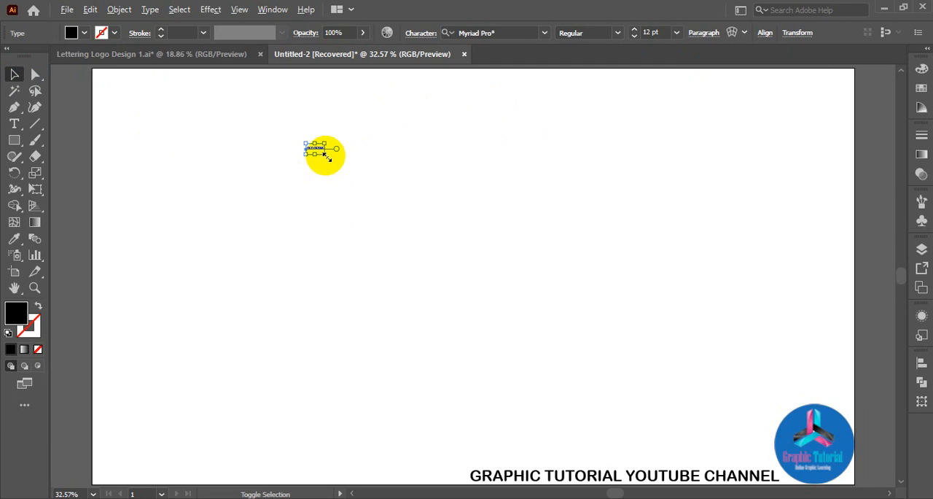
pyautogui.moveTo(326, 156); pyautogui.dragTo(587, 309)
pyautogui.moveTo(442, 161); pyautogui.dragTo(572, 205)
# Set the font of the LOGO DEISNG text to Anton Regular.
pyautogui.click(544, 34)
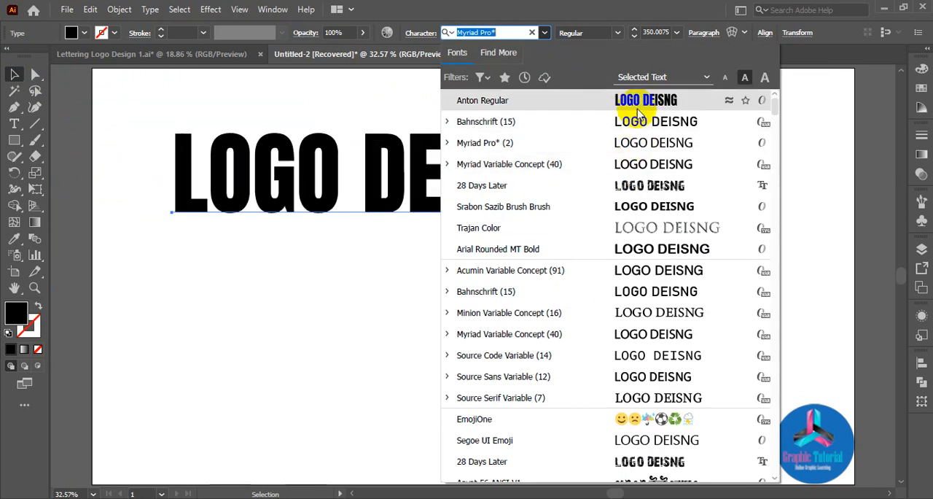
pyautogui.click(638, 107)
pyautogui.click(561, 289)
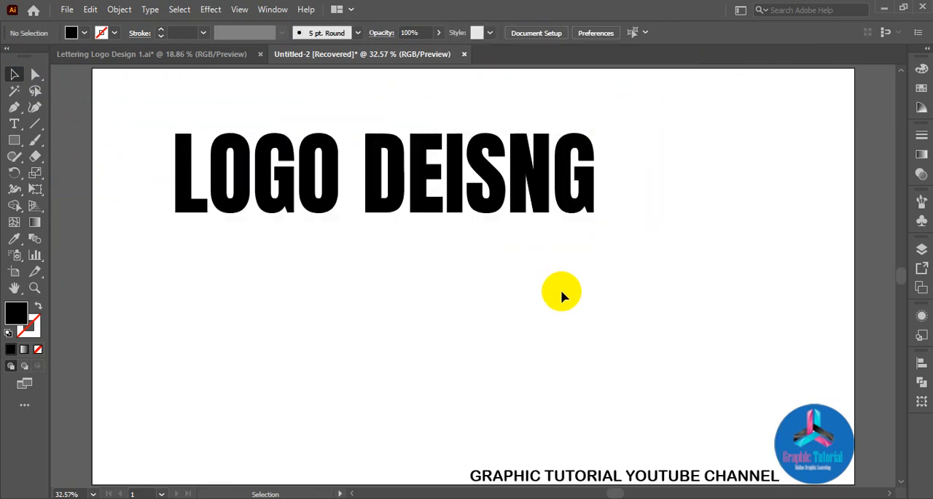
# Scale the LOGO DEISNG text down to about 279 pt and place a copy to its right.
pyautogui.click(563, 217)
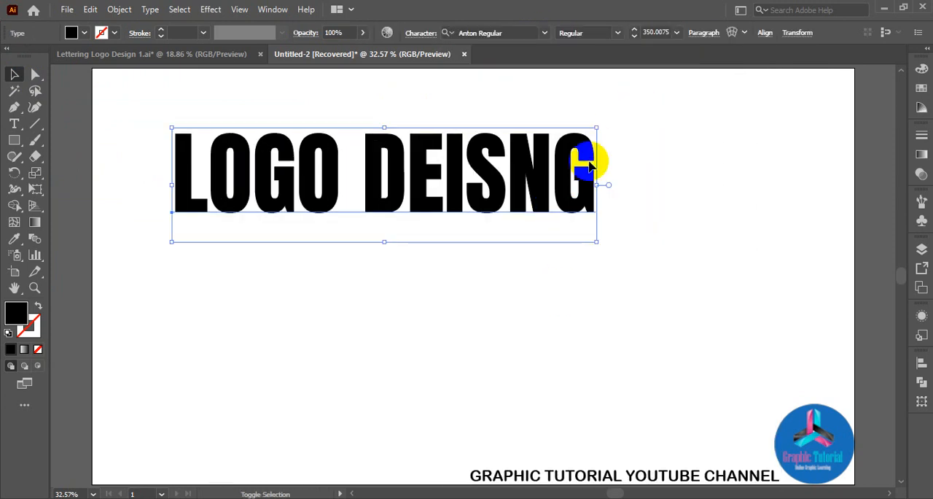
pyautogui.moveTo(596, 129); pyautogui.dragTo(576, 142)
pyautogui.moveTo(526, 176); pyautogui.dragTo(792, 151)
# Set the font of the copied LOGO DEISNG text to Arial Rounded MT Bold.
pyautogui.click(544, 35)
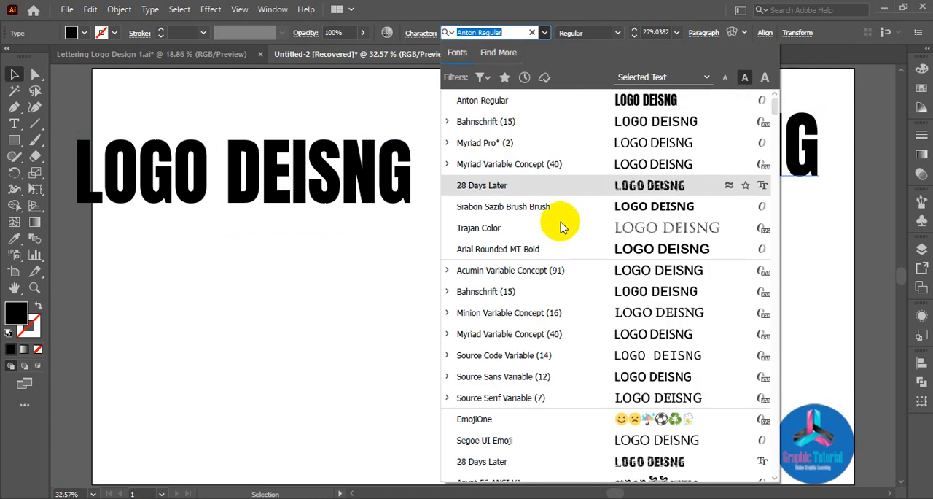
pyautogui.click(632, 244)
pyautogui.click(658, 241)
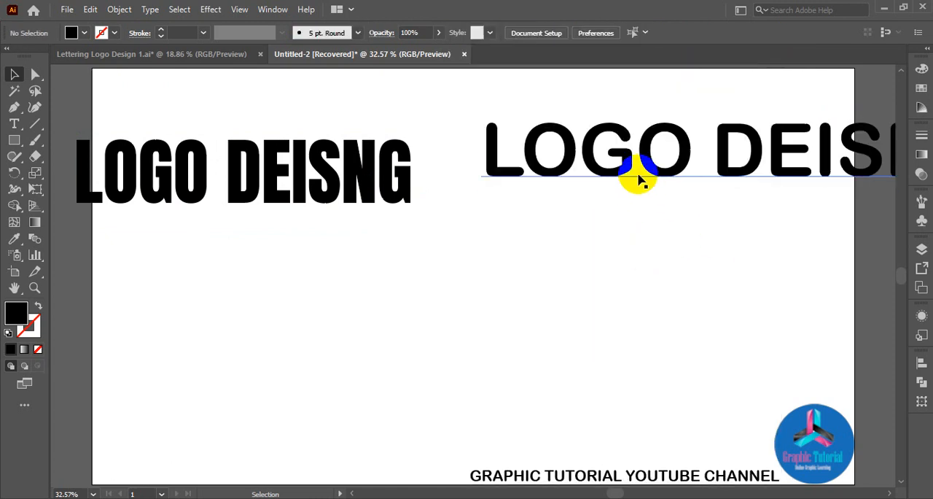
# Scale the Arial Rounded text to about 180 pt and position it on the upper right part of the artboard.
pyautogui.moveTo(654, 164); pyautogui.dragTo(535, 247)
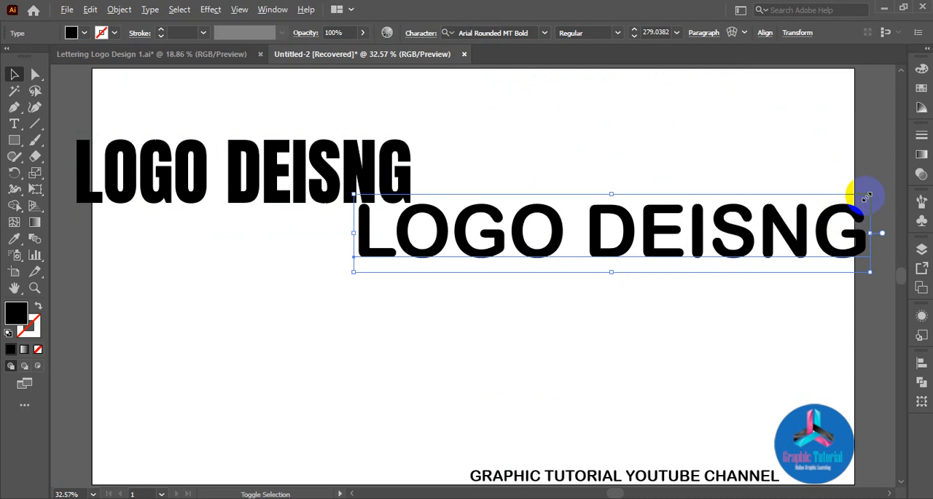
pyautogui.moveTo(866, 195); pyautogui.dragTo(756, 212)
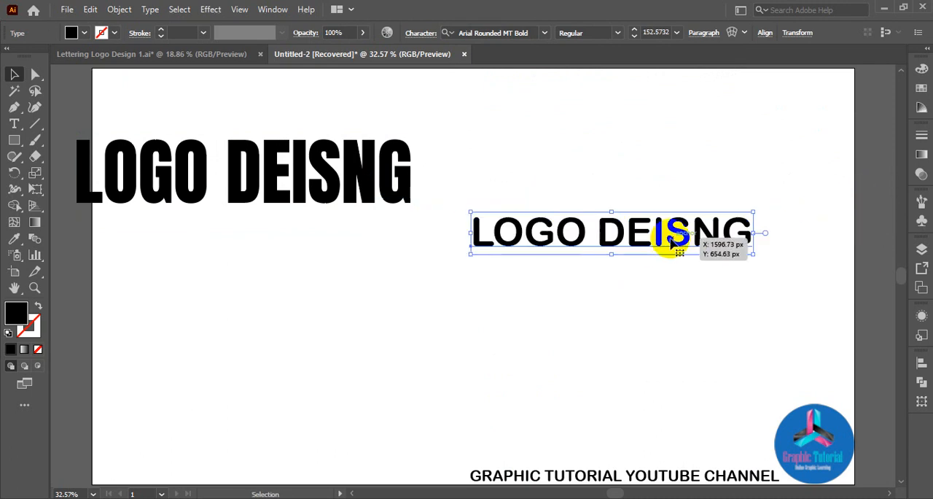
pyautogui.moveTo(672, 241); pyautogui.dragTo(696, 163)
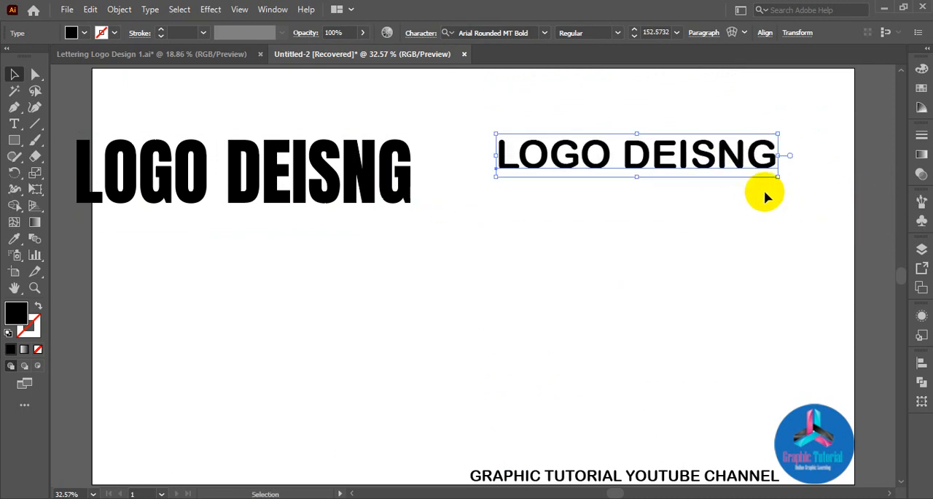
pyautogui.moveTo(778, 182); pyautogui.dragTo(807, 203)
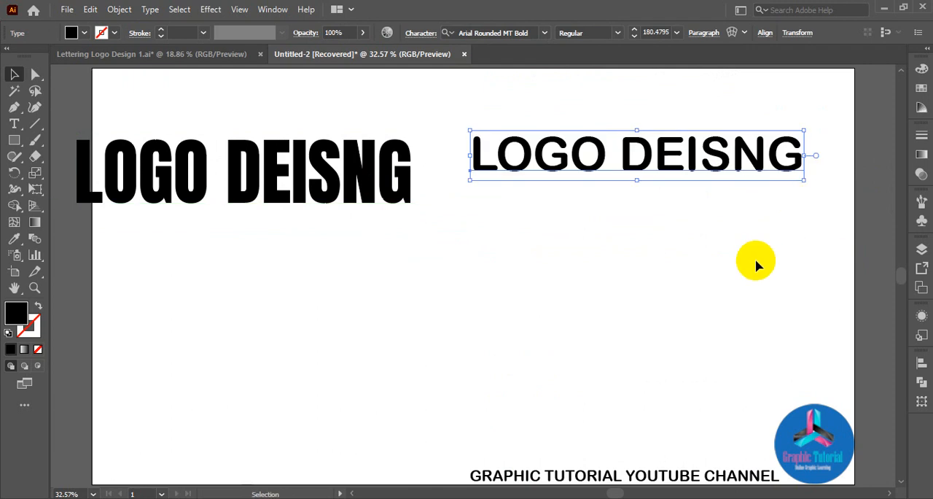
# Apply an Arc Upper warp to the Arial Rounded text with a horizontal 50% bend and no distortion.
pyautogui.click(210, 10)
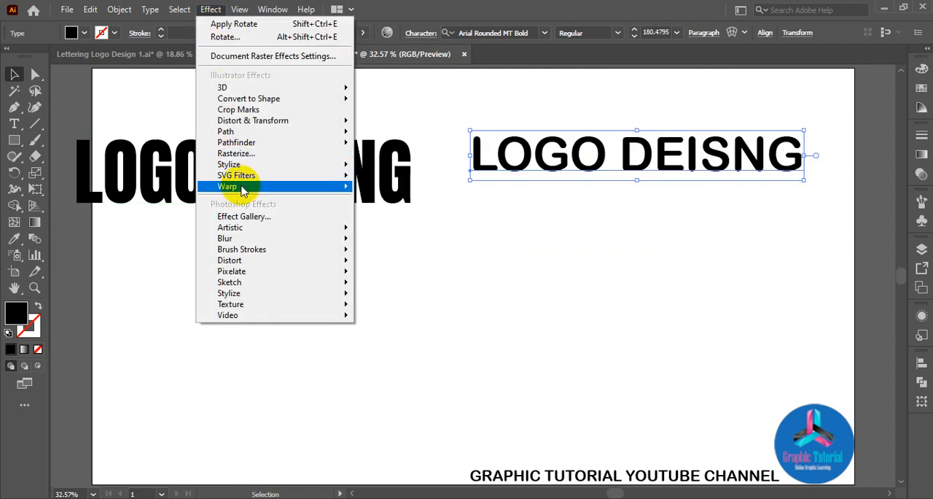
pyautogui.moveTo(243, 189)
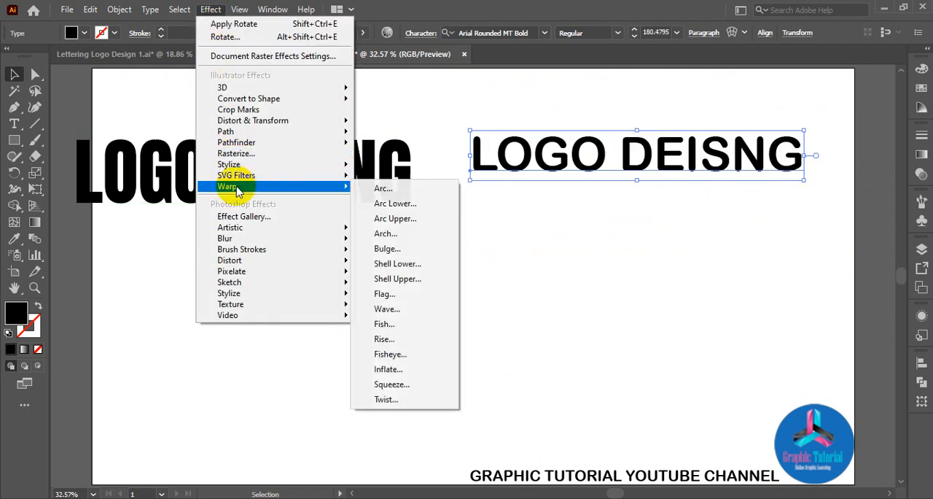
pyautogui.click(408, 191)
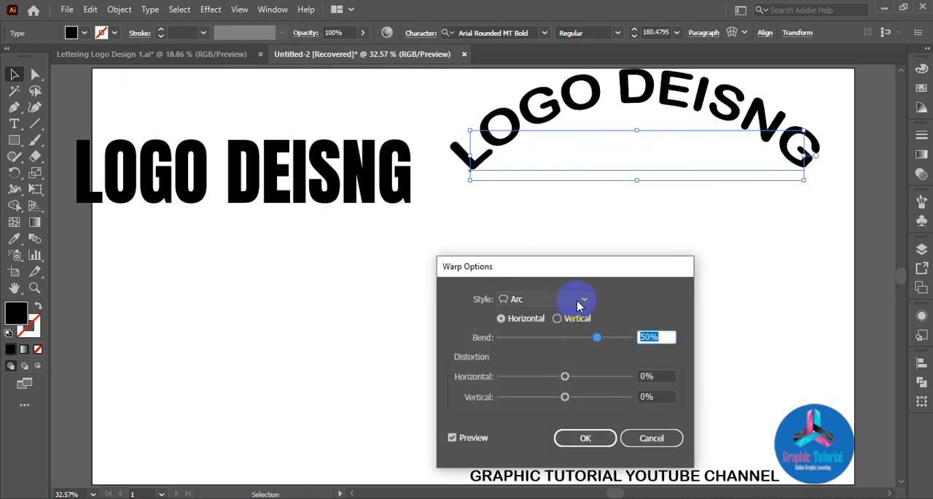
pyautogui.click(580, 300)
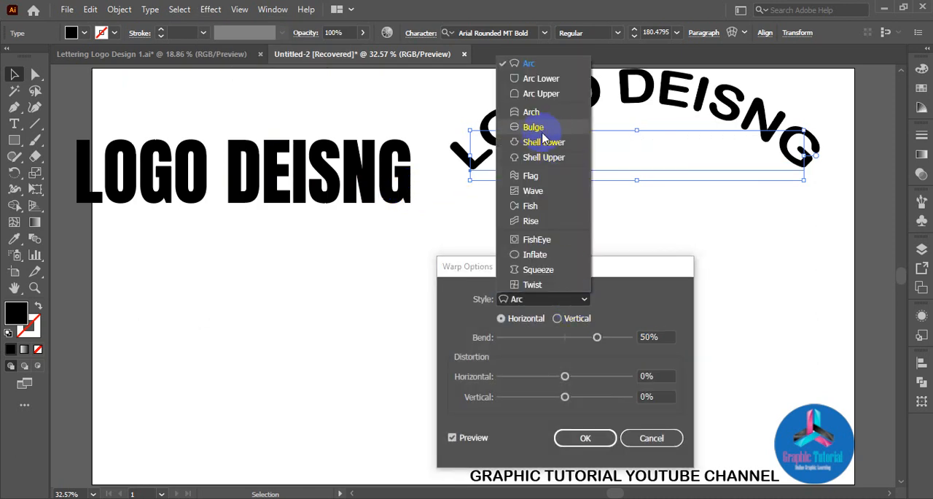
pyautogui.click(536, 94)
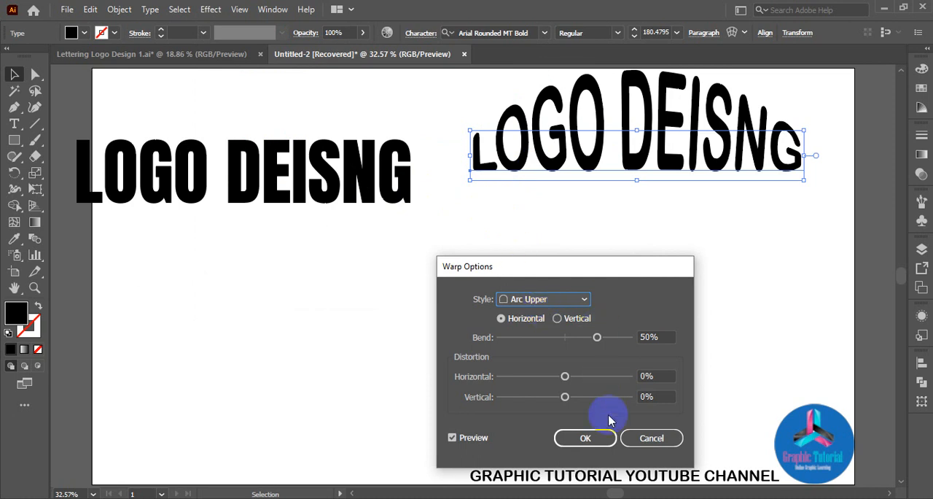
pyautogui.click(587, 440)
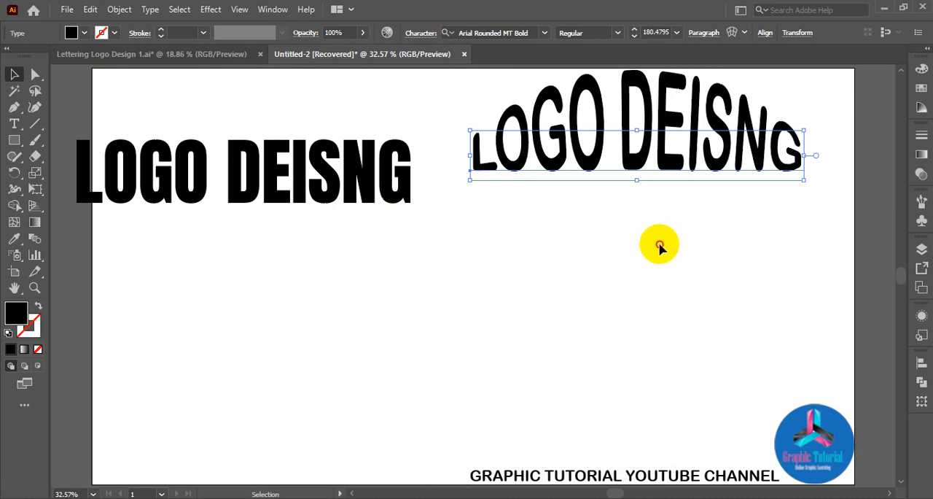
pyautogui.click(660, 247)
# Expand the appearance of the arched LOGO DEISNG text into editable shapes.
pyautogui.click(635, 142)
pyautogui.rightClick(639, 150)
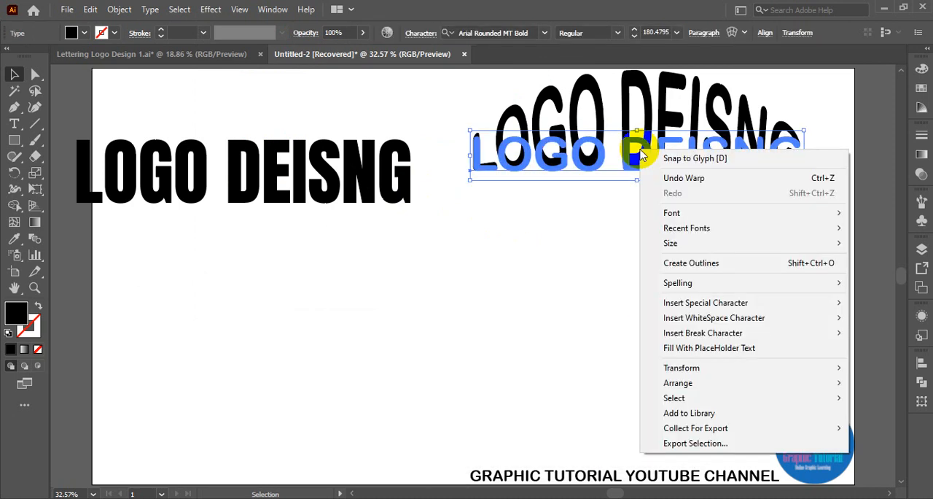
pyautogui.click(124, 13)
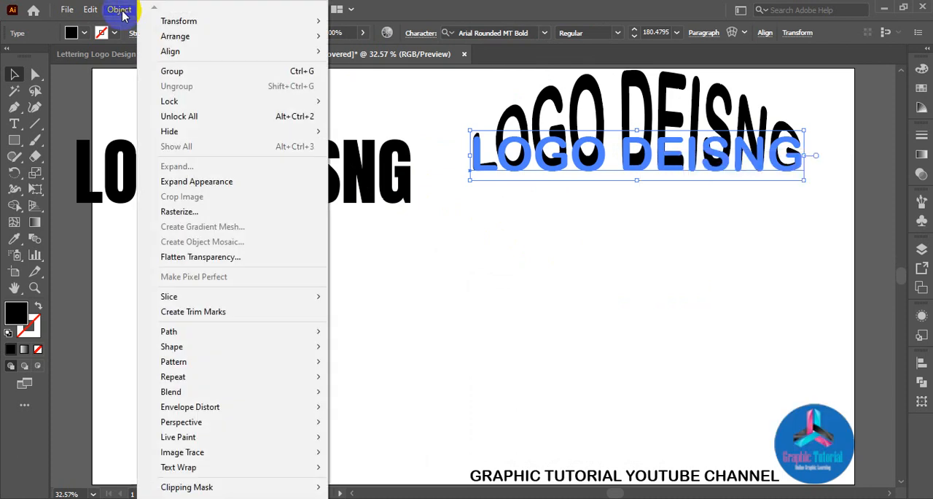
pyautogui.click(191, 182)
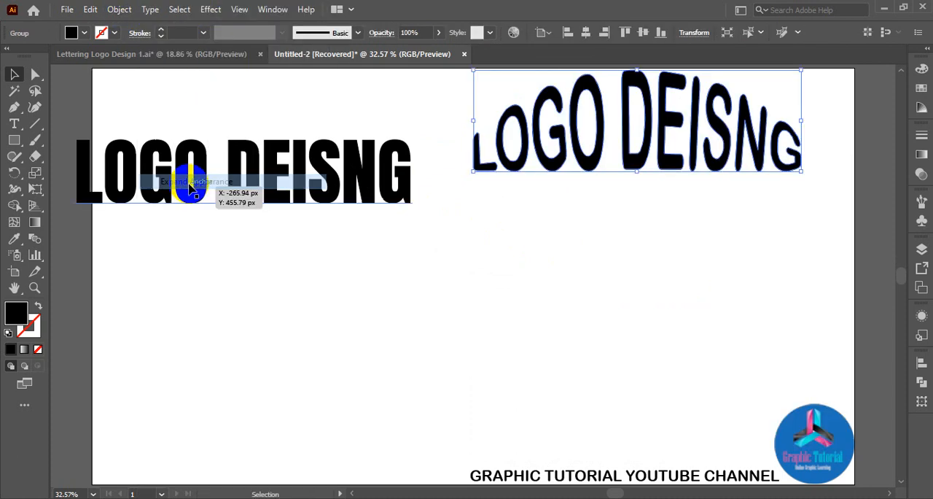
pyautogui.click(691, 277)
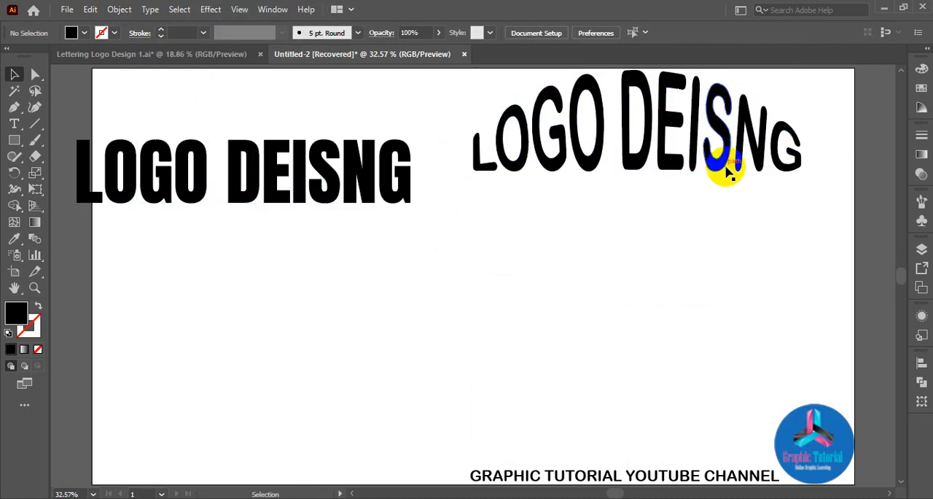
# Fill the expanded arched lettering with the orange swatch.
pyautogui.click(723, 169)
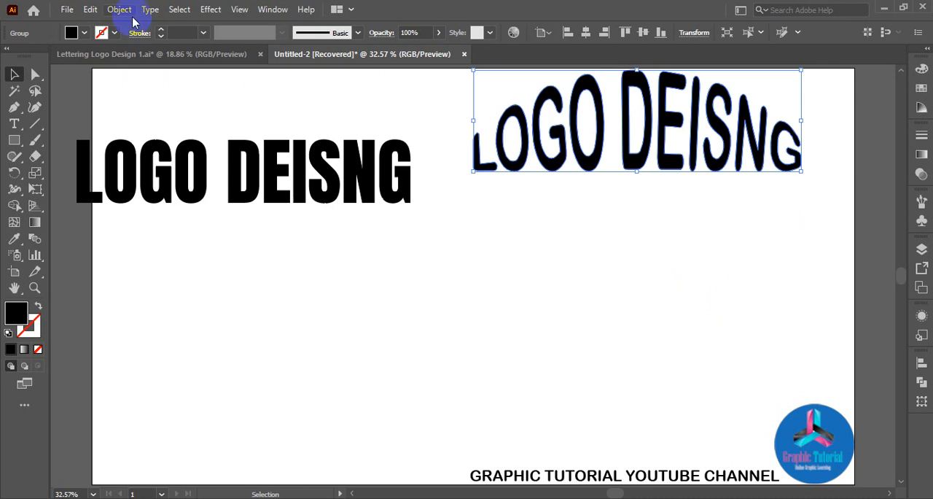
pyautogui.click(84, 34)
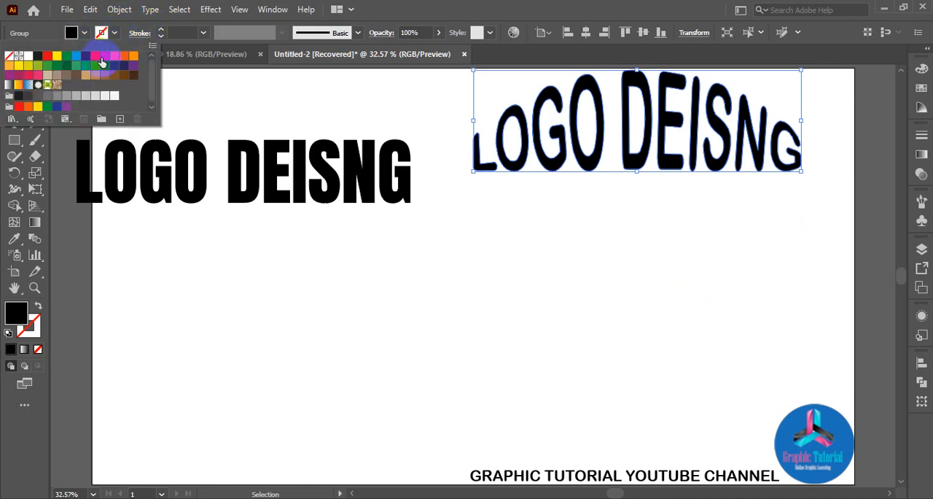
pyautogui.click(124, 56)
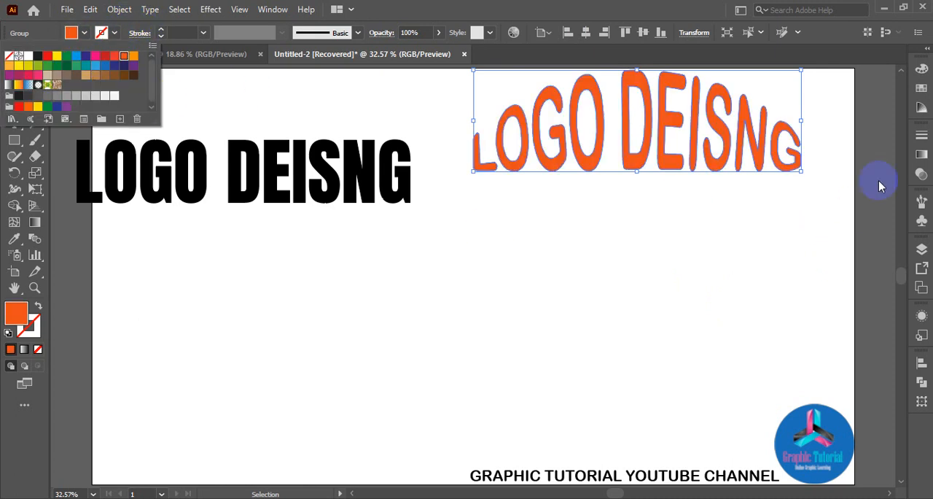
# Align the orange arched lettering to the artboard's top and right edges and deselect it.
pyautogui.click(625, 34)
pyautogui.click(604, 33)
pyautogui.click(653, 266)
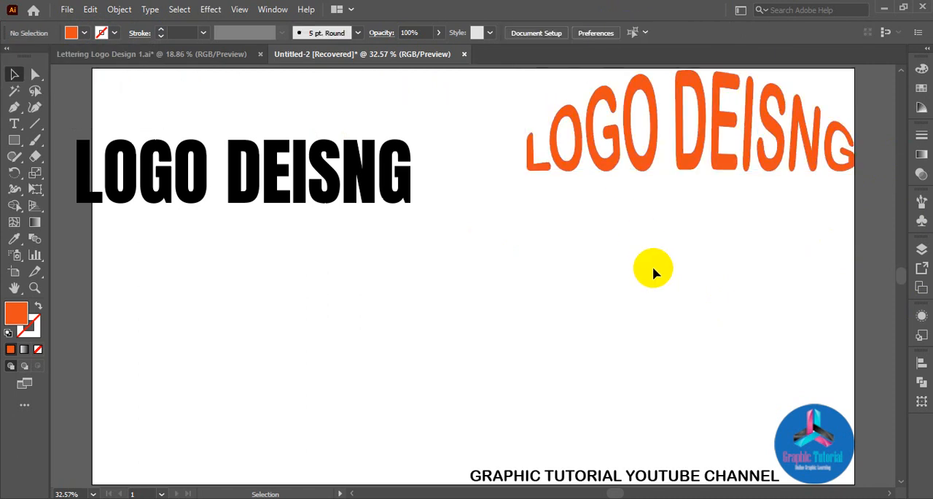
pyautogui.click(691, 182)
pyautogui.click(673, 296)
pyautogui.scroll(-1, 618, 296)
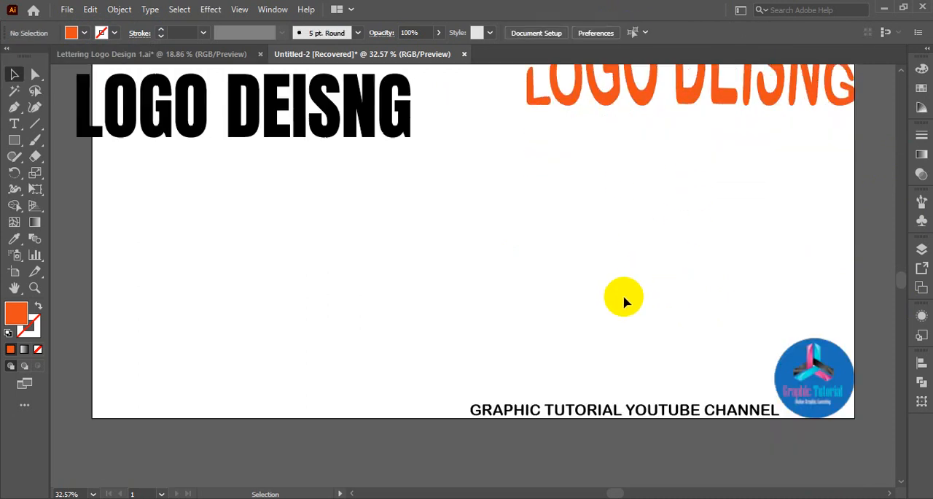
pyautogui.scroll(1, 625, 301)
# Move the black LOGO DEISNG text fully inside the artboard, beside the orange arched lettering.
pyautogui.moveTo(280, 183); pyautogui.dragTo(343, 139)
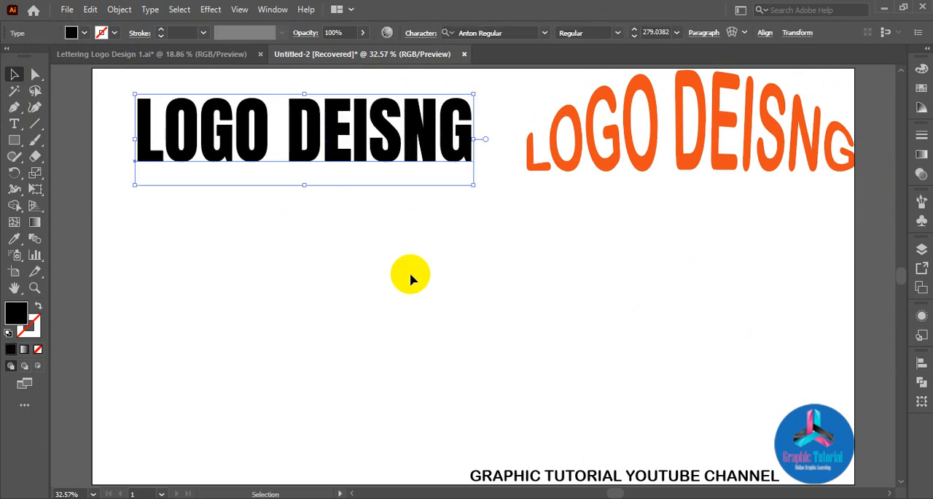
pyautogui.click(211, 9)
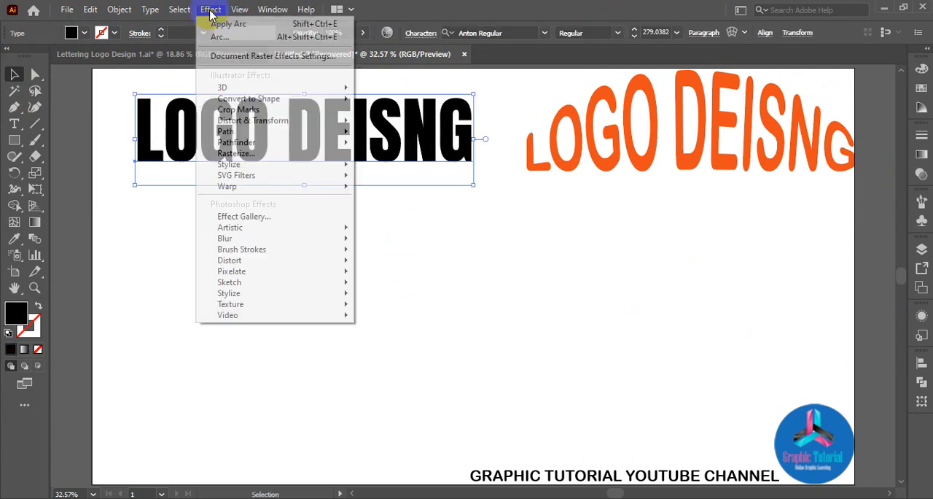
pyautogui.moveTo(230, 90)
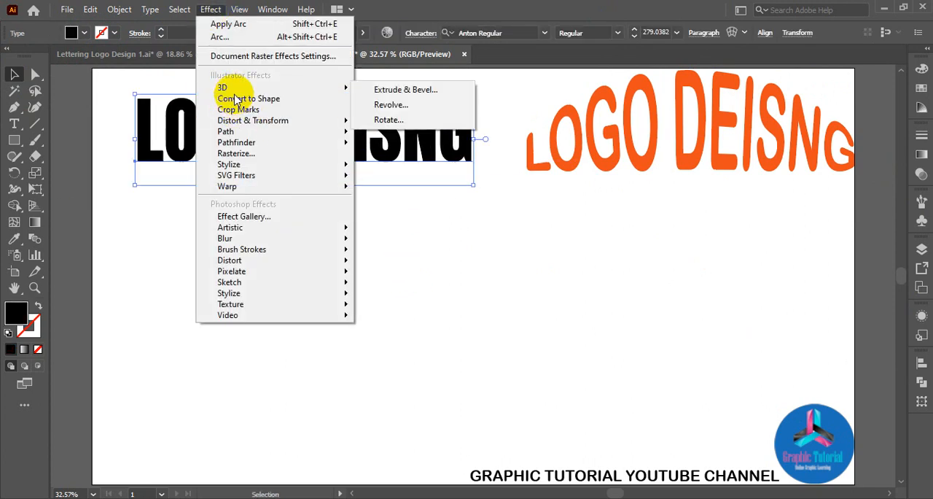
pyautogui.click(406, 91)
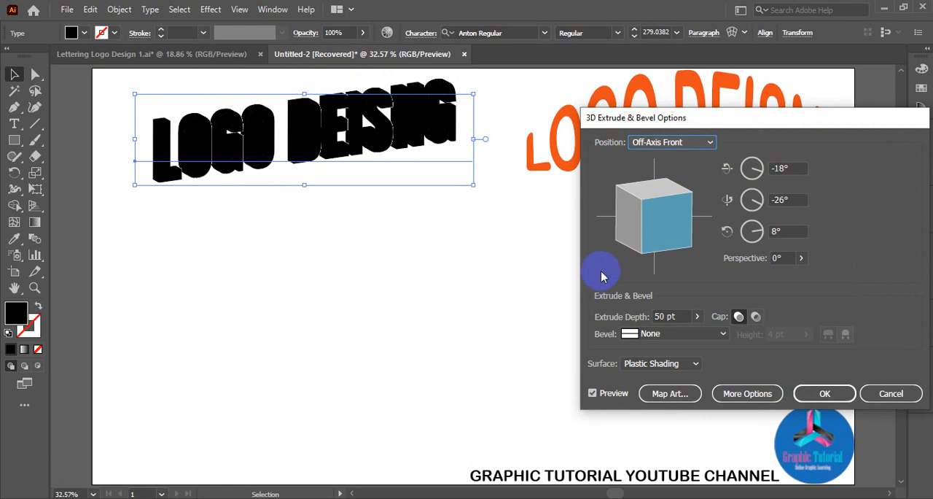
pyautogui.moveTo(645, 210); pyautogui.dragTo(632, 226)
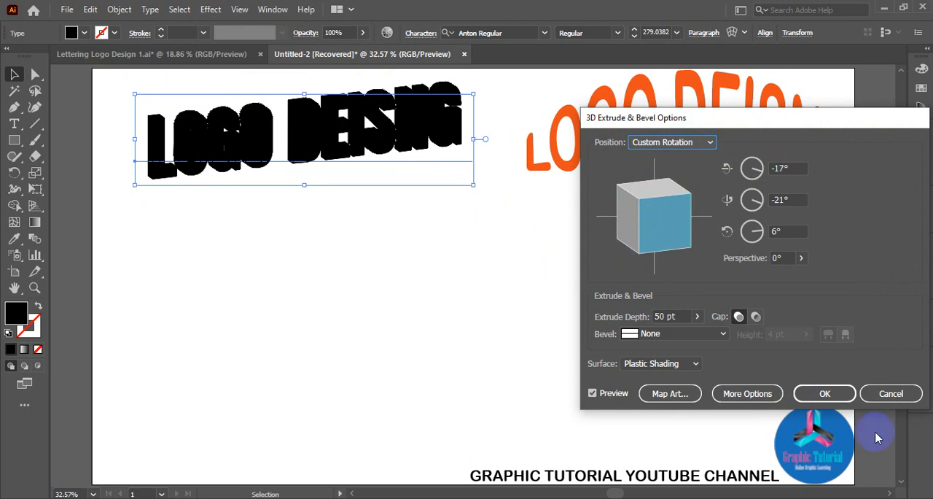
pyautogui.click(892, 394)
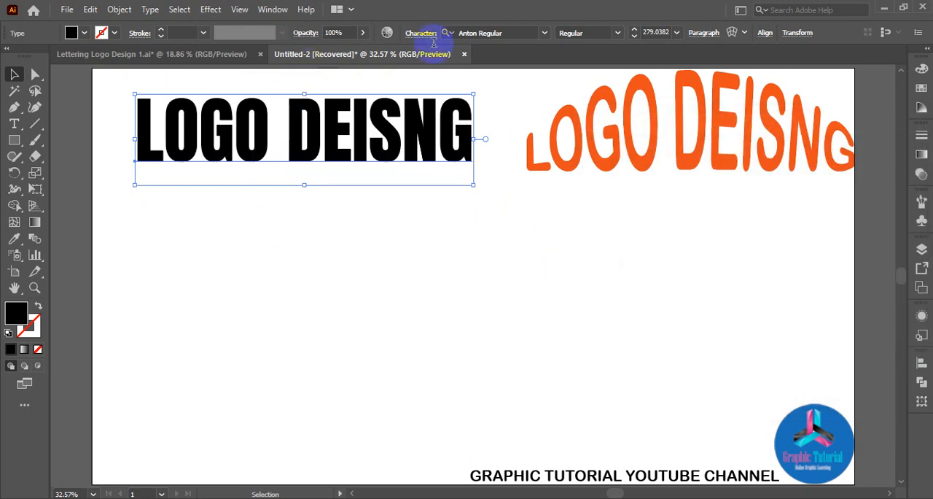
# Change the black LOGO DEISNG text to the Bahnschrift font, then scale and position it to fit beside the orange lettering.
pyautogui.click(544, 32)
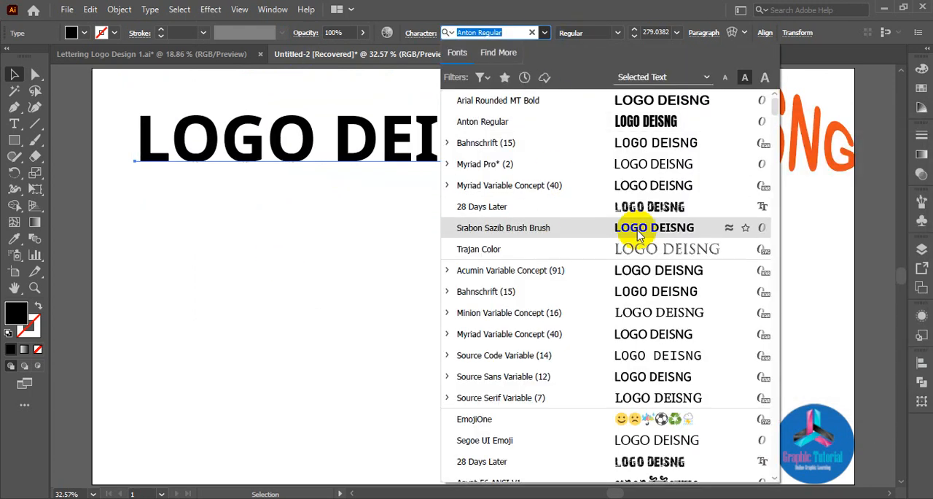
pyautogui.click(640, 146)
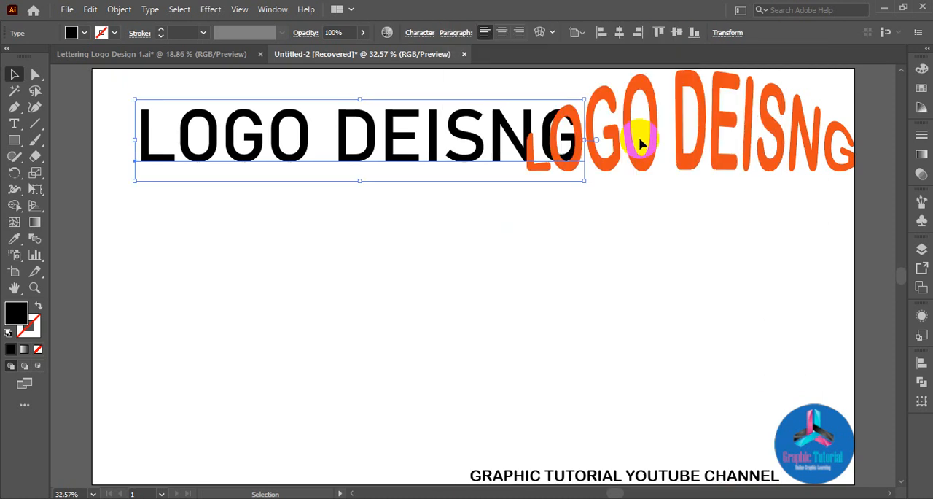
pyautogui.moveTo(391, 152); pyautogui.dragTo(314, 172)
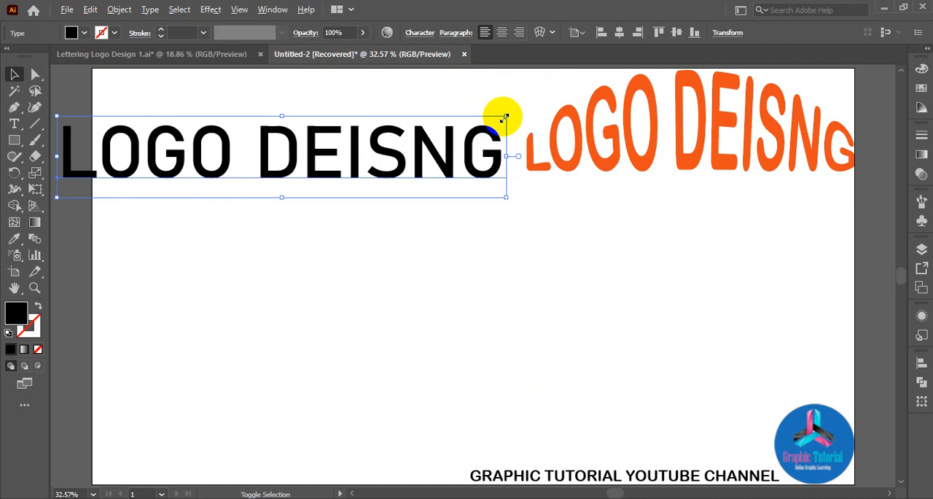
pyautogui.moveTo(505, 117); pyautogui.dragTo(487, 135)
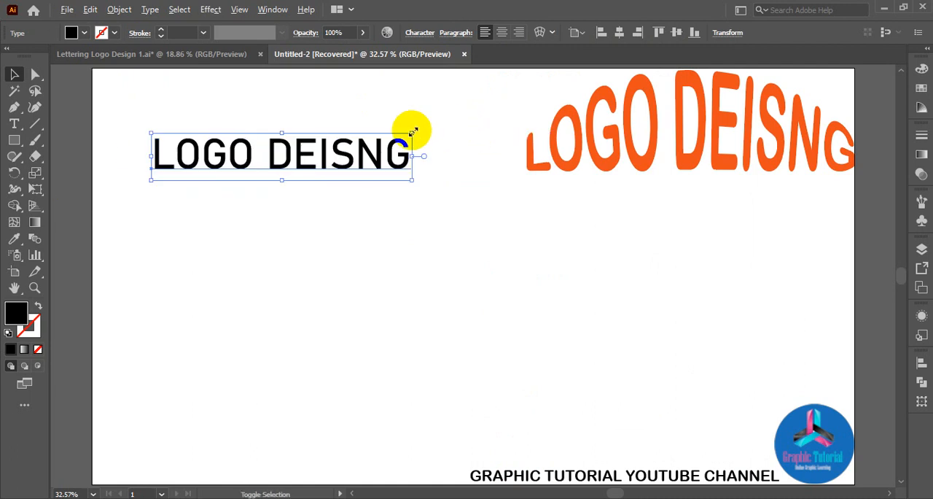
pyautogui.moveTo(412, 132); pyautogui.dragTo(463, 115)
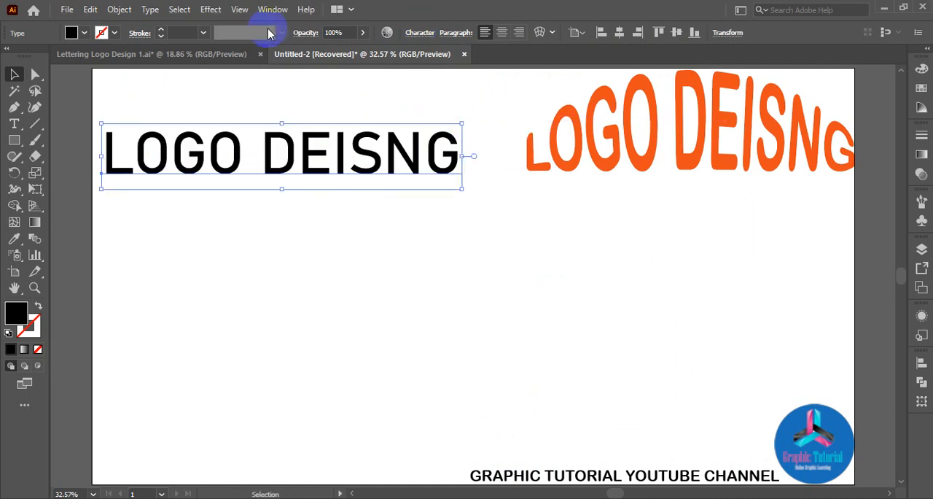
# Set up a 3D Extrude & Bevel effect on the Bahnschrift text with Off-Axis Front position, 50 pt depth and a Classic bevel.
pyautogui.click(215, 14)
pyautogui.moveTo(246, 88)
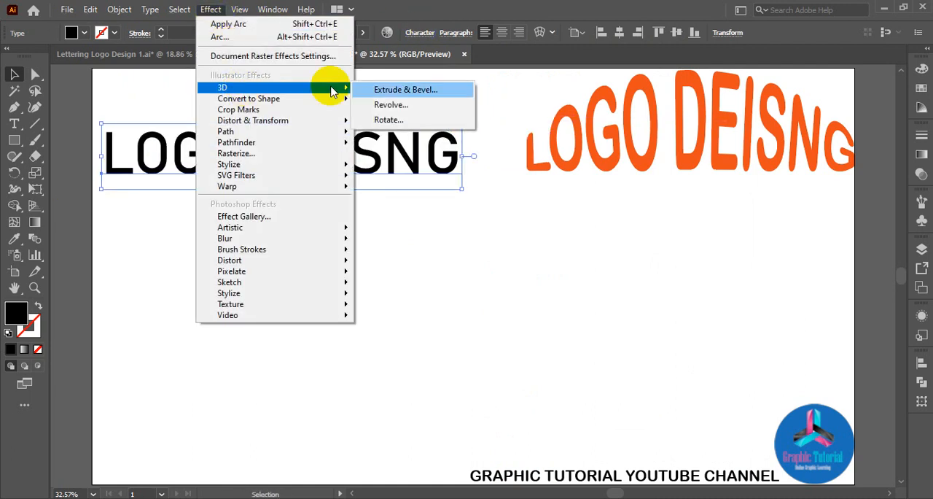
pyautogui.click(397, 89)
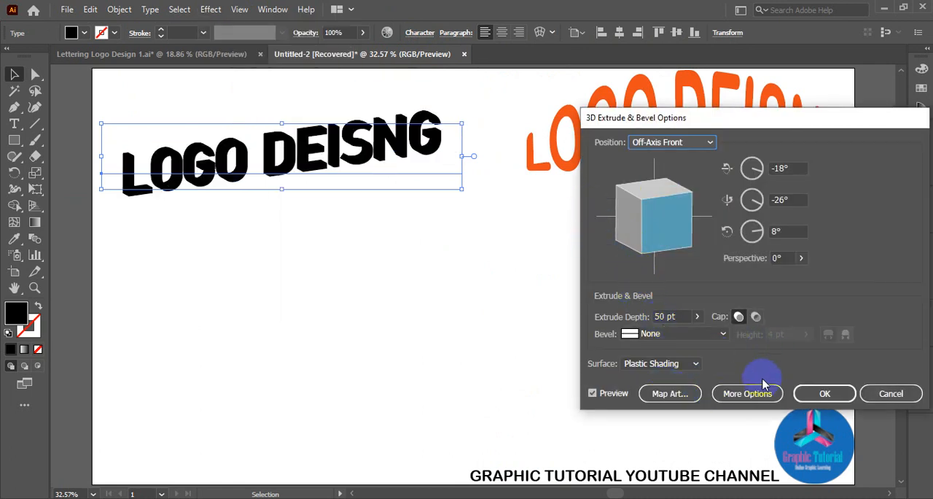
pyautogui.click(658, 335)
pyautogui.click(659, 336)
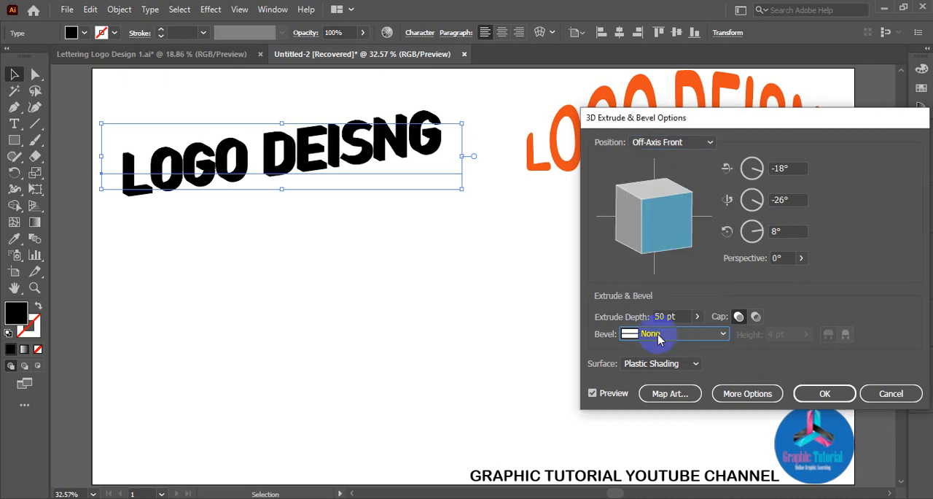
pyautogui.click(658, 335)
pyautogui.click(670, 183)
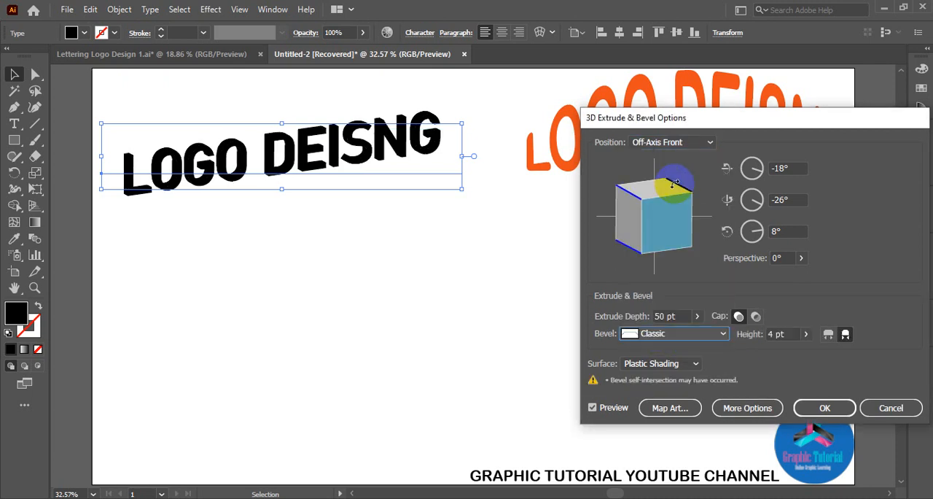
# Try the Rolling and Complex 1 bevels on the extruded text, then apply the effect with the Classic bevel.
pyautogui.click(665, 340)
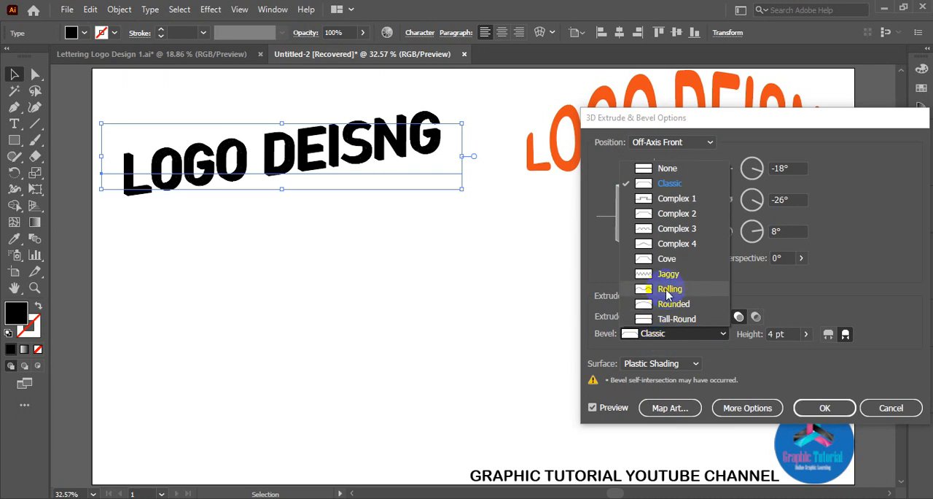
pyautogui.click(667, 289)
pyautogui.click(663, 332)
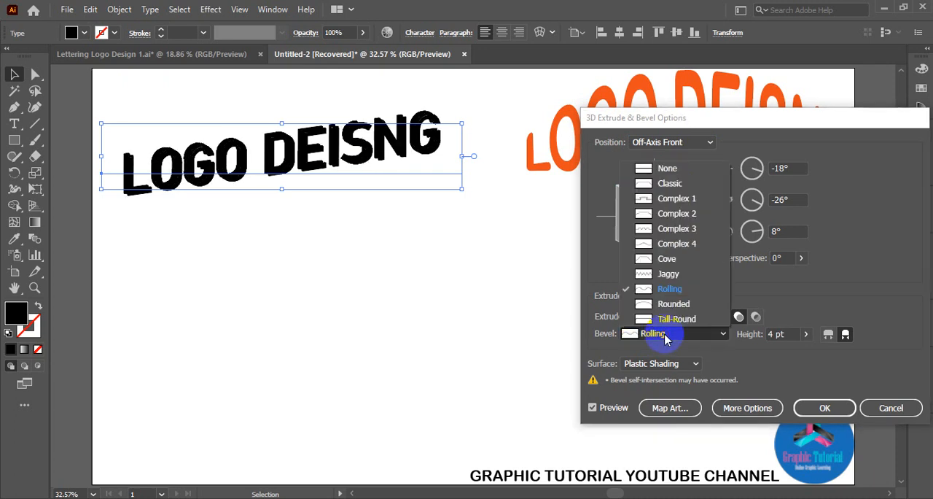
pyautogui.click(676, 199)
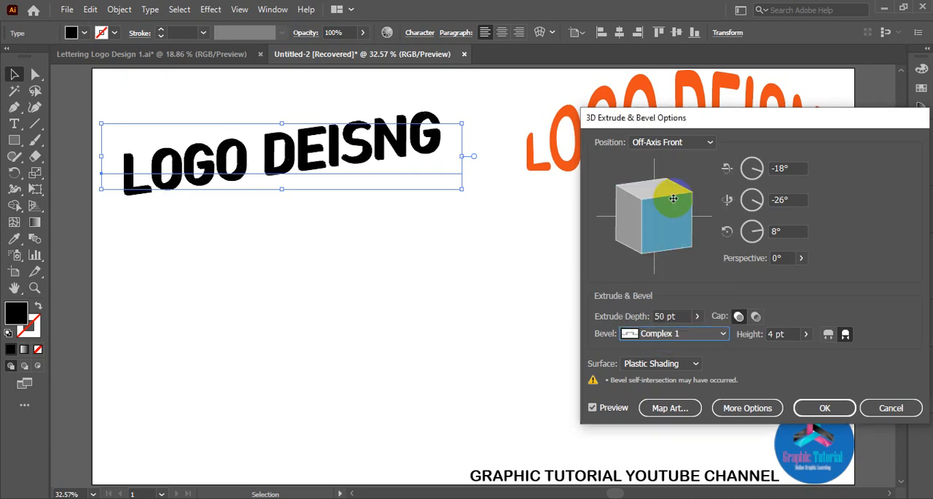
pyautogui.click(665, 335)
pyautogui.click(671, 182)
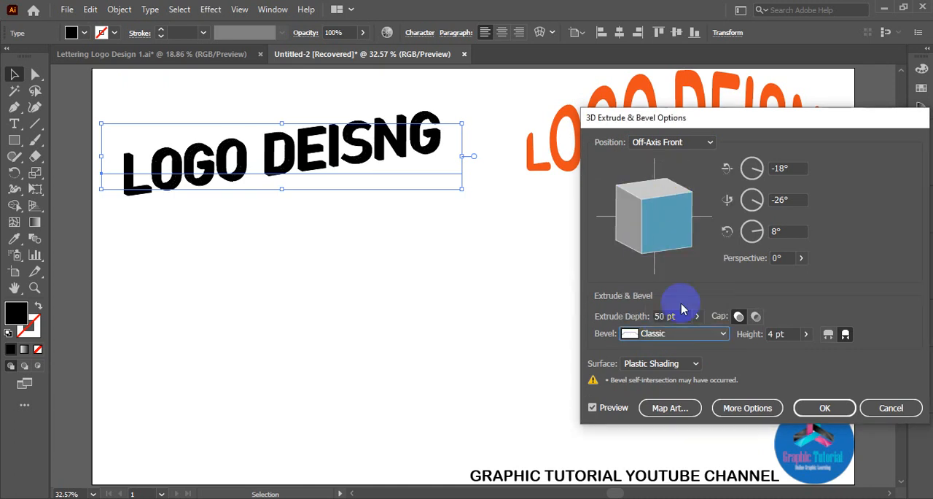
pyautogui.click(826, 408)
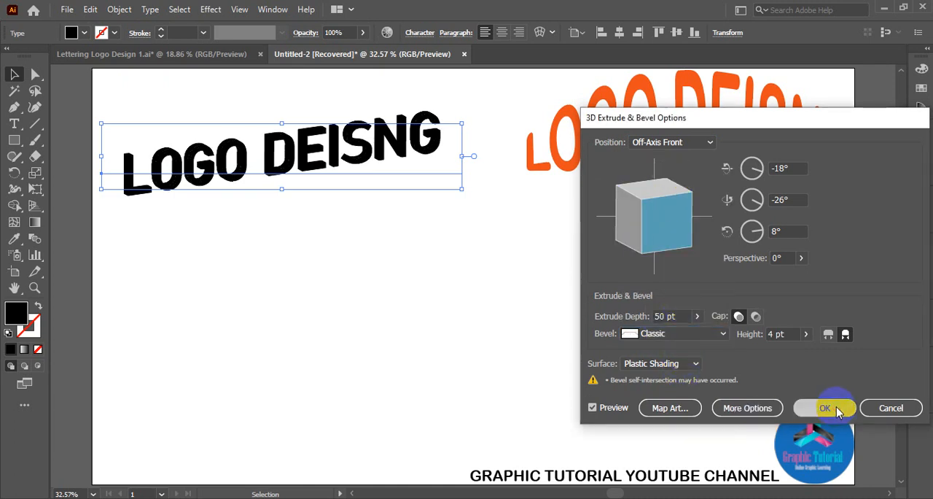
# Paste the LETTERING LOGO DESIGN text, remove it again, and undo the 3D extrusion of the LOGO DEISNG text.
pyautogui.click(427, 251)
pyautogui.moveTo(364, 175)
pyautogui.mouseDown()
pyautogui.moveTo(358, 188)
pyautogui.moveTo(353, 174)
pyautogui.mouseUp()
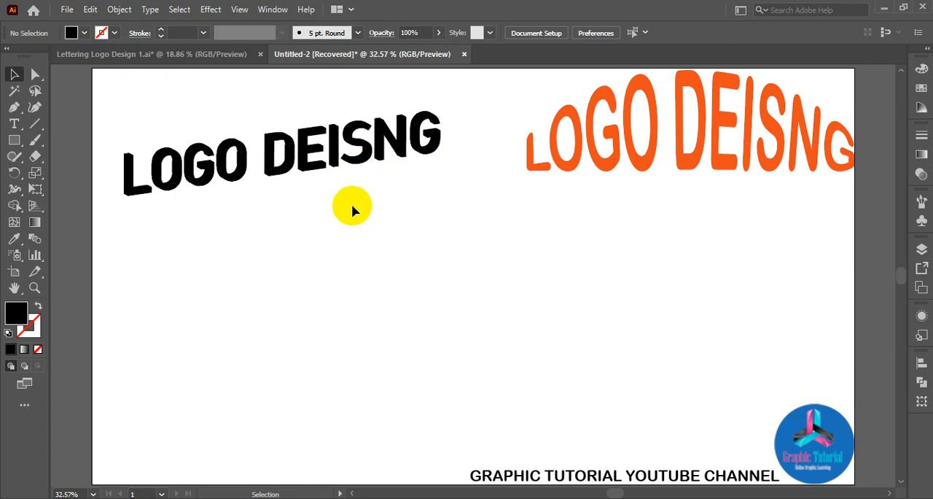
pyautogui.write('LETTERING LOGO DESIGN')
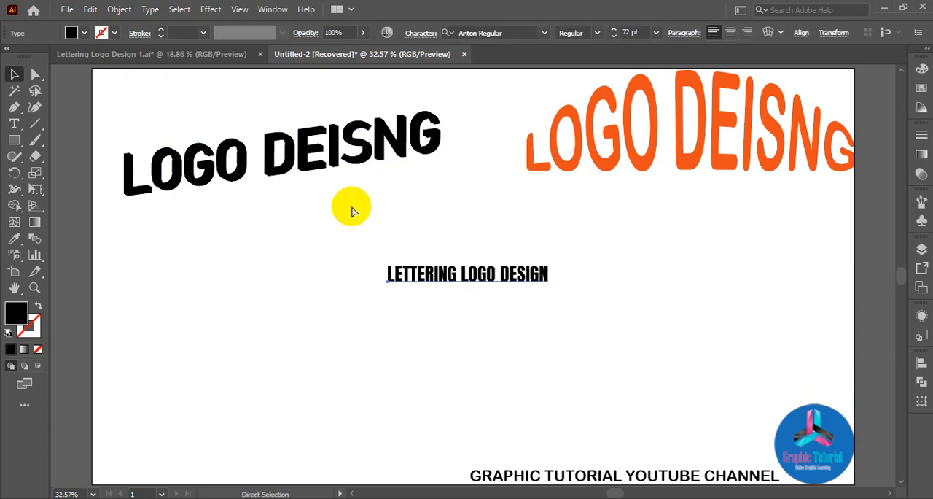
pyautogui.press('v')
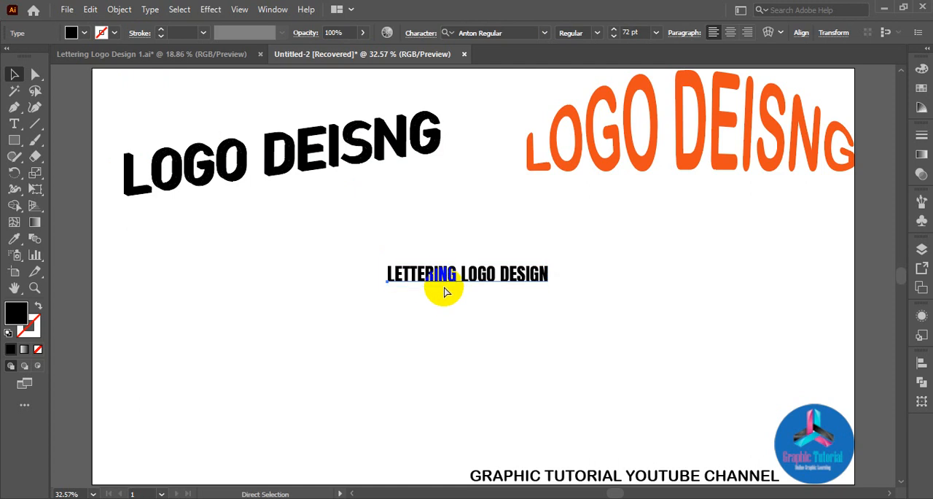
pyautogui.press('Delete')
pyautogui.hotkey('ctrl', 'z')
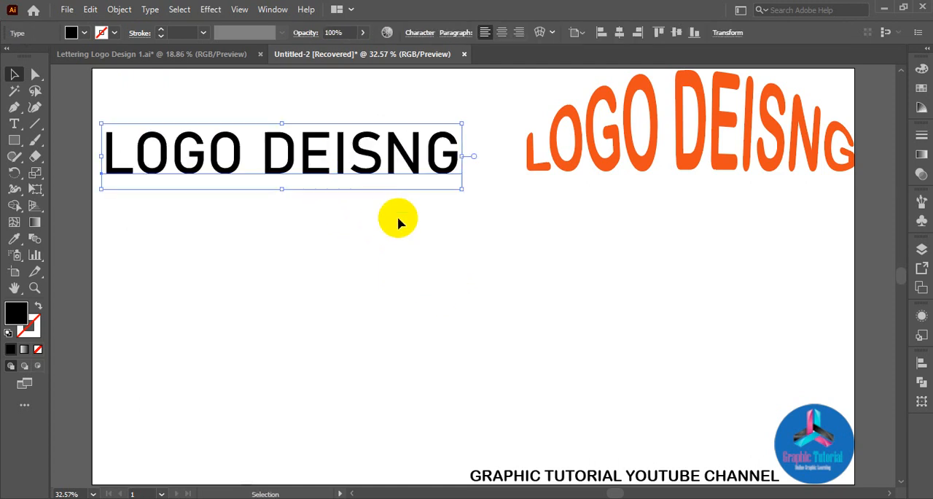
# Apply 3D Extrude & Bevel to the black LOGO DEISNG text with Off-Axis Front position, 50 pt depth and a 4 pt Classic bevel.
pyautogui.click(210, 11)
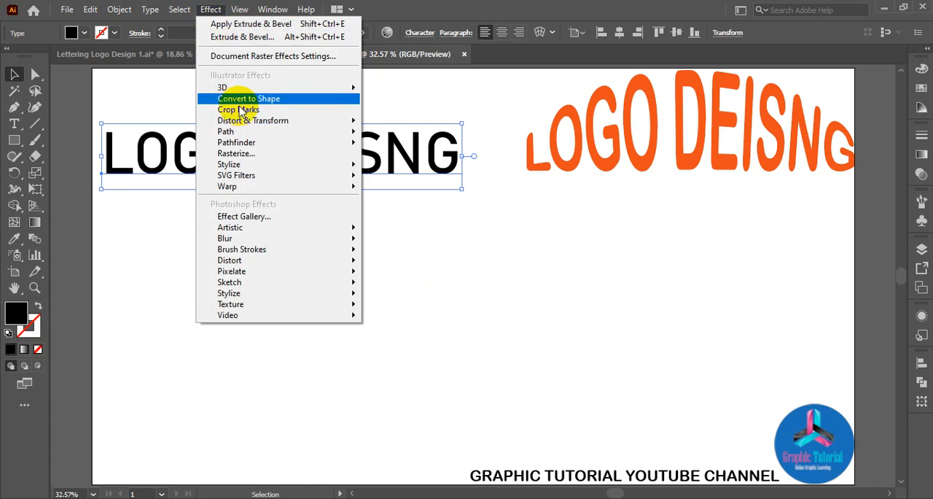
pyautogui.moveTo(222, 88)
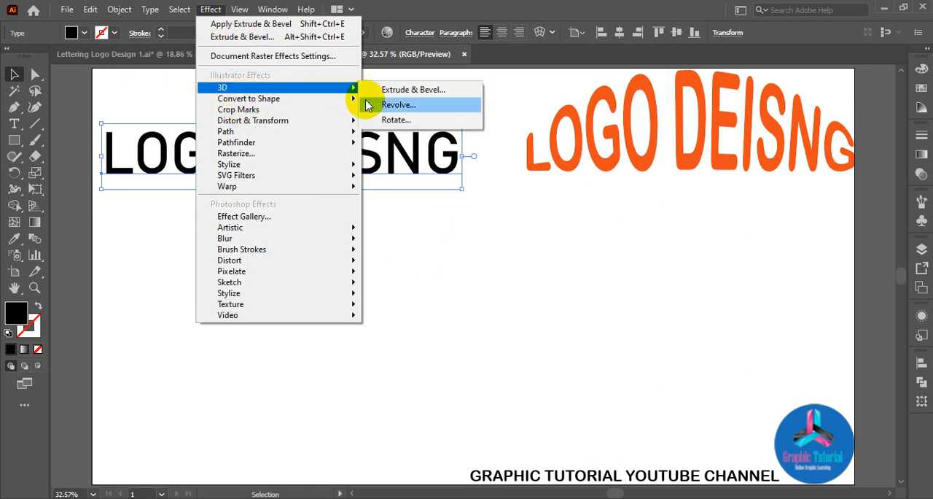
pyautogui.click(408, 90)
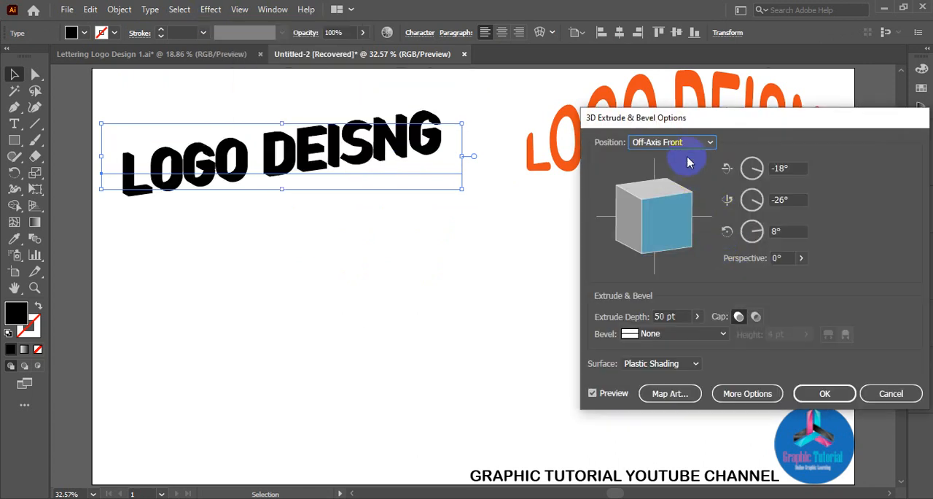
pyautogui.click(707, 145)
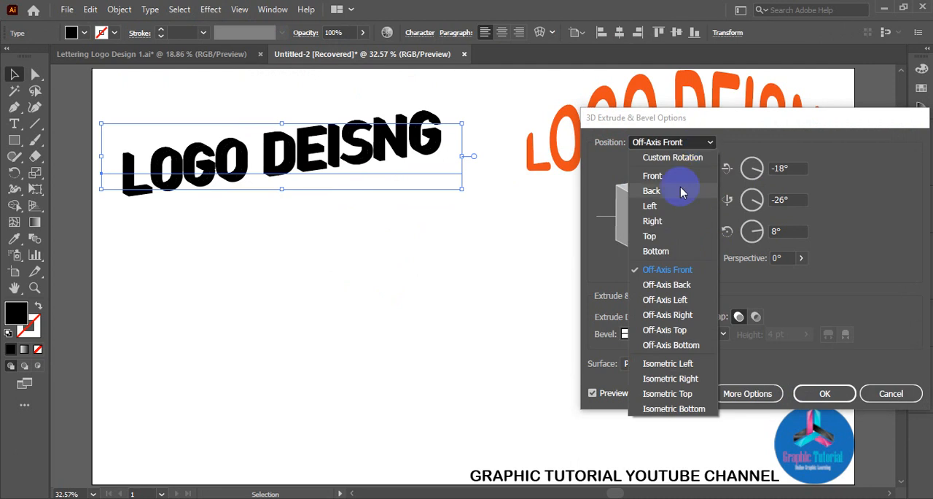
pyautogui.click(675, 285)
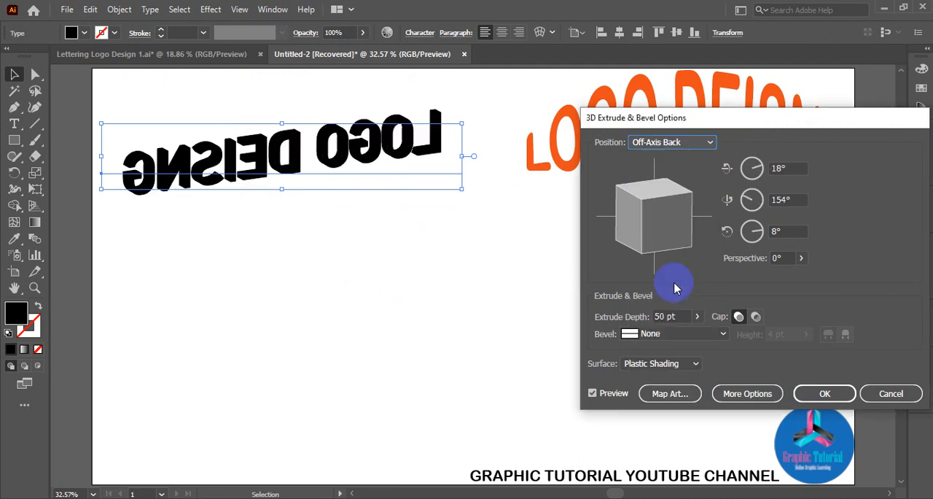
pyautogui.click(693, 142)
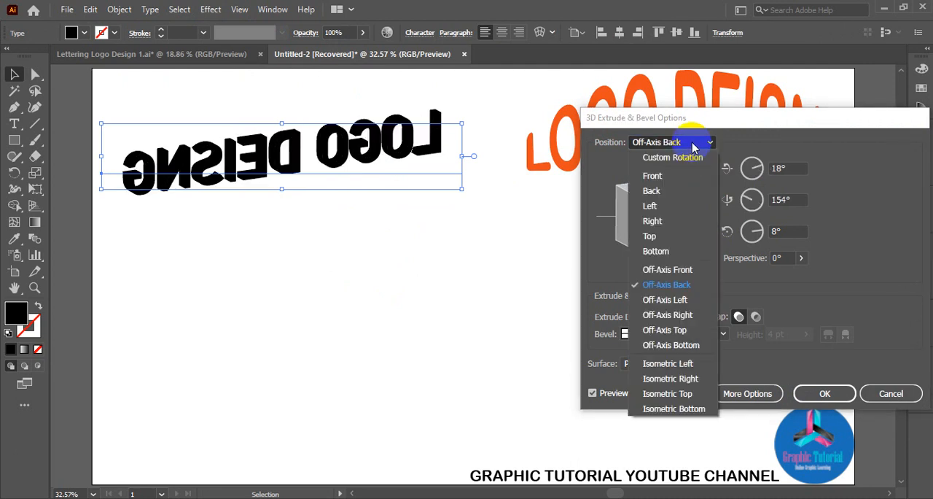
pyautogui.click(665, 269)
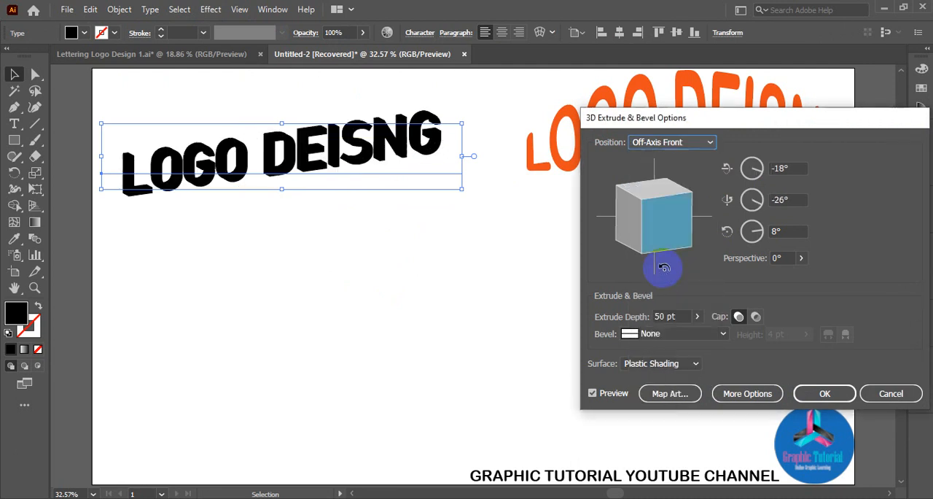
pyautogui.click(672, 336)
pyautogui.click(679, 185)
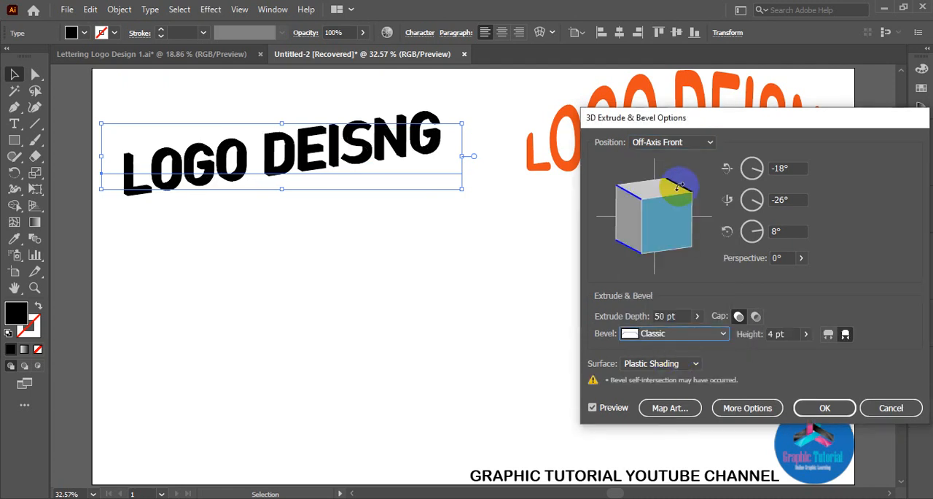
pyautogui.click(825, 407)
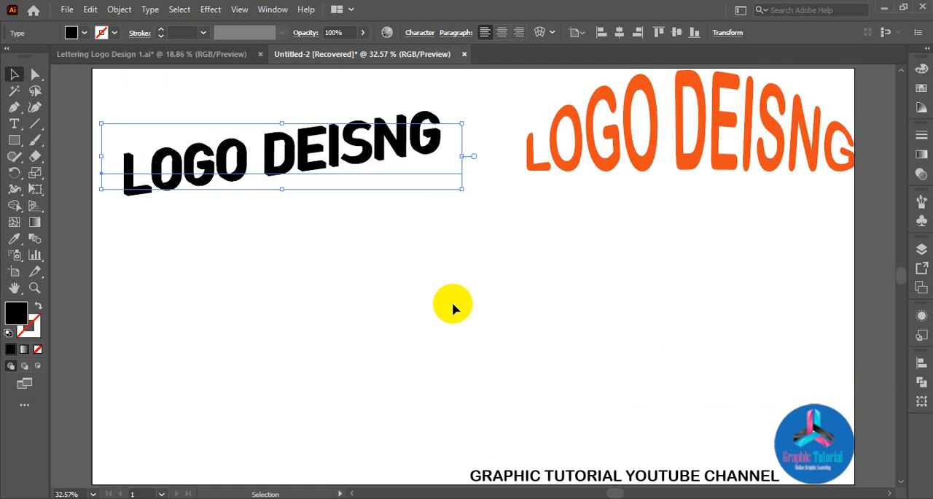
# Expand the appearance of the 3D-extruded LOGO DEISNG text into editable shapes.
pyautogui.click(383, 331)
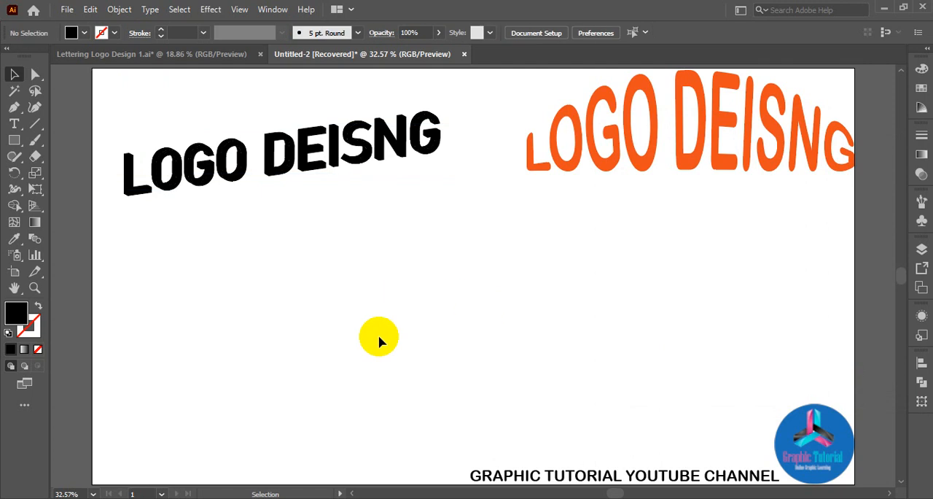
pyautogui.click(119, 11)
pyautogui.click(232, 182)
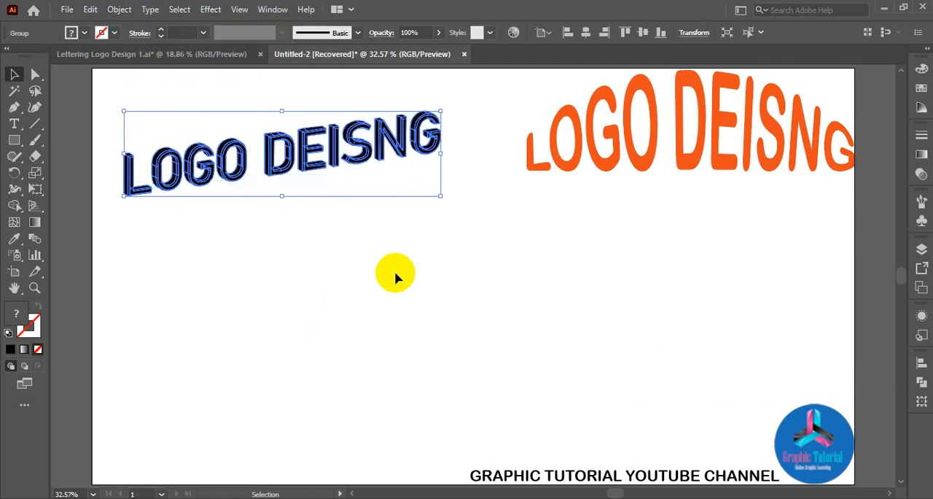
# Paste the plain LOGO DEISNG text and move it past the right edge of the artboard.
pyautogui.click(400, 274)
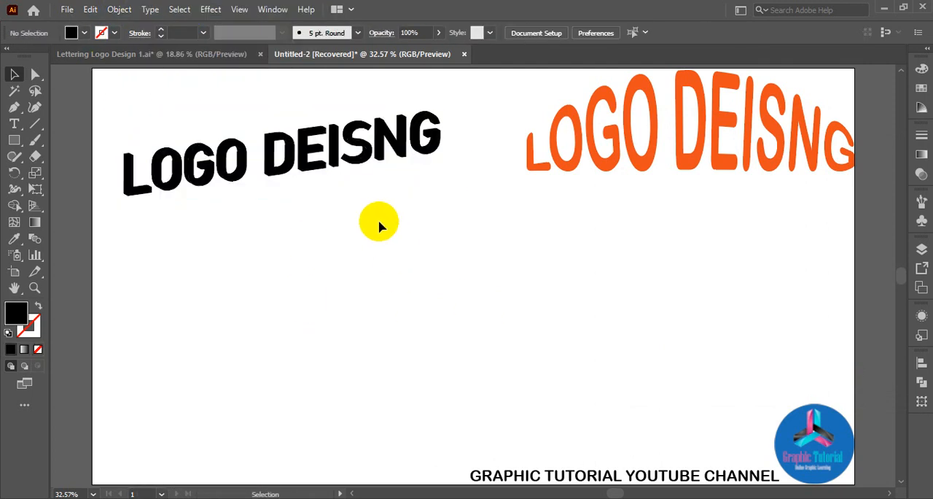
pyautogui.write('LOGO DEISNG')
pyautogui.press('v')
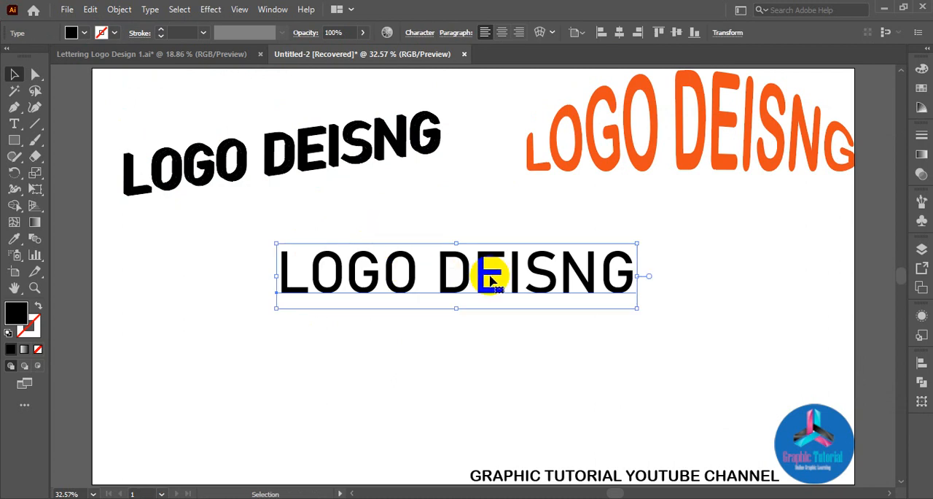
pyautogui.click(314, 154)
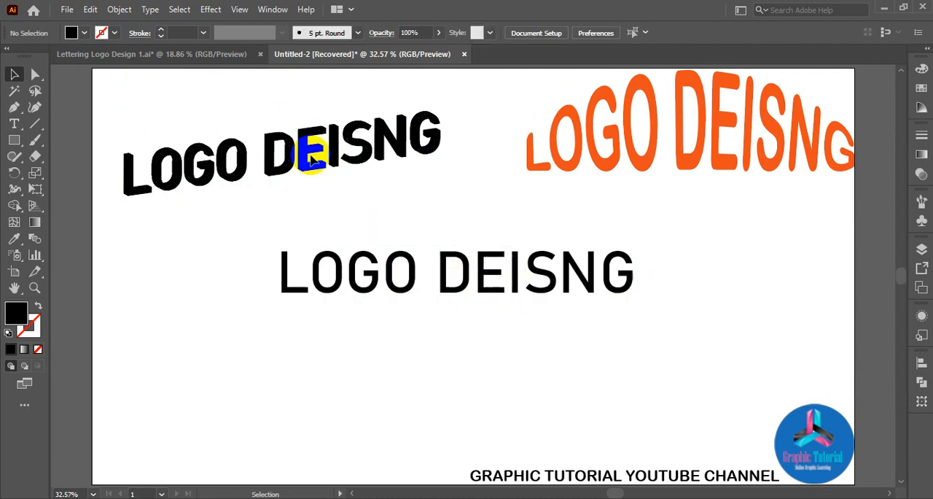
pyautogui.click(279, 145)
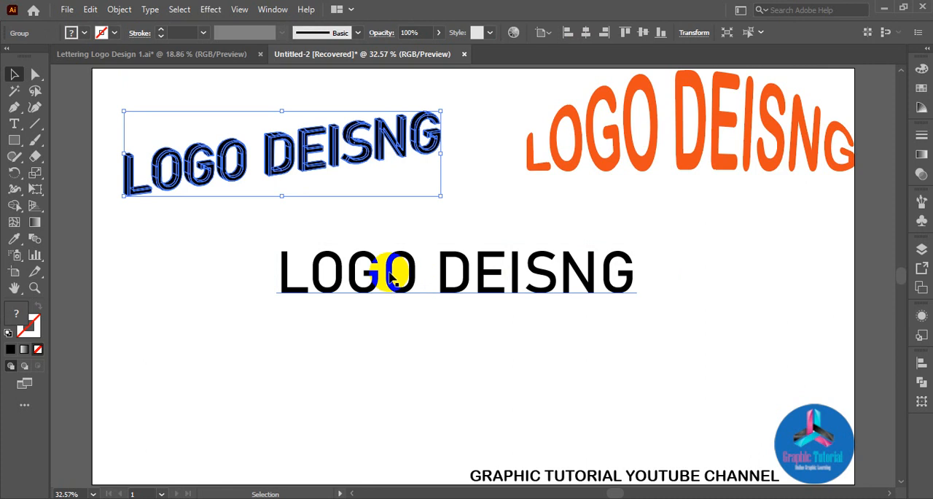
pyautogui.moveTo(391, 276); pyautogui.dragTo(779, 267)
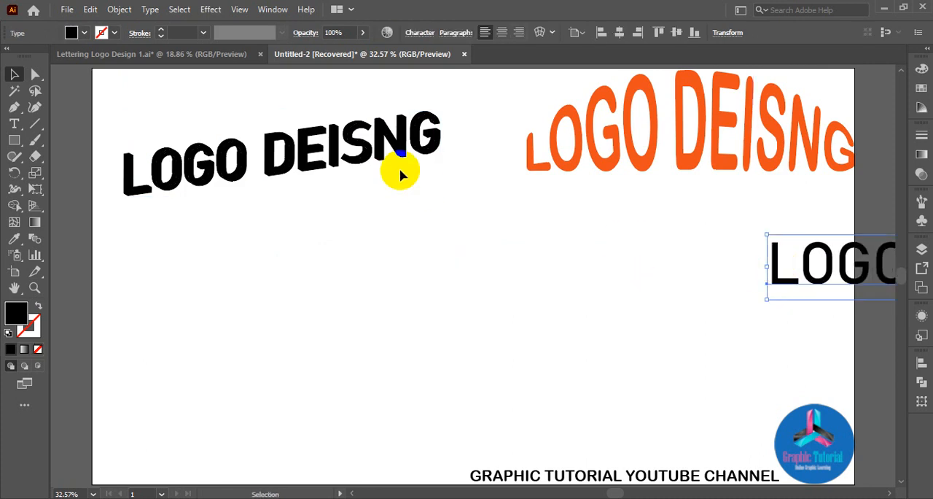
# Copy the extruded black LOGO DEISNG lettering, shift the original slightly upward, and place the pasted copy directly beneath it.
pyautogui.click(301, 145)
pyautogui.hotkey('ctrl', 'c')
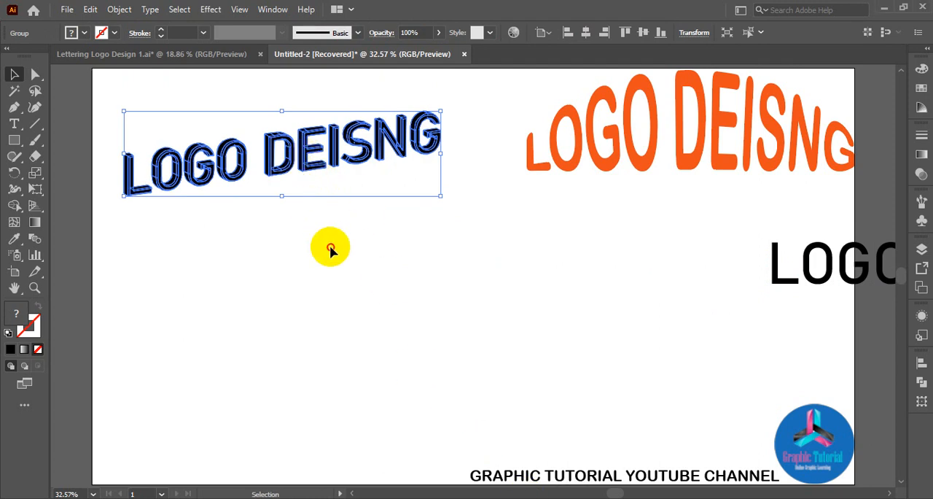
pyautogui.click(349, 262)
pyautogui.moveTo(302, 159); pyautogui.dragTo(301, 116)
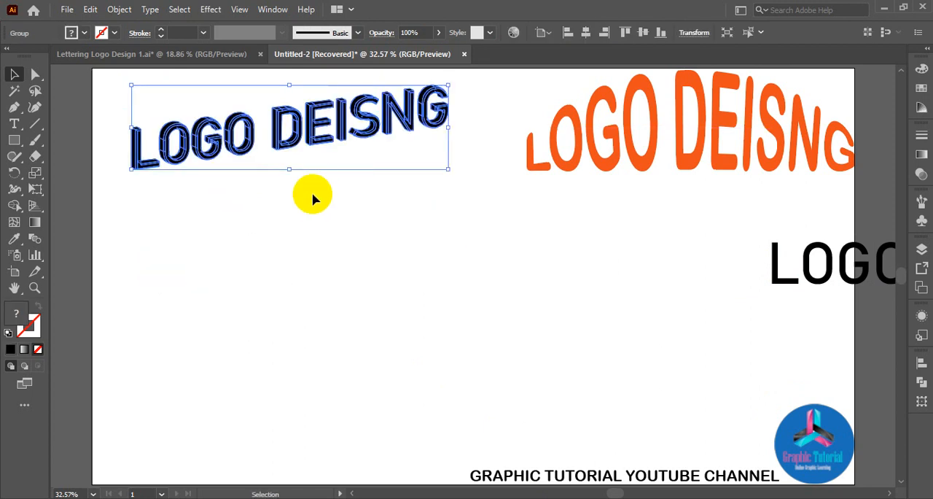
pyautogui.click(333, 247)
pyautogui.hotkey('ctrl', 'v')
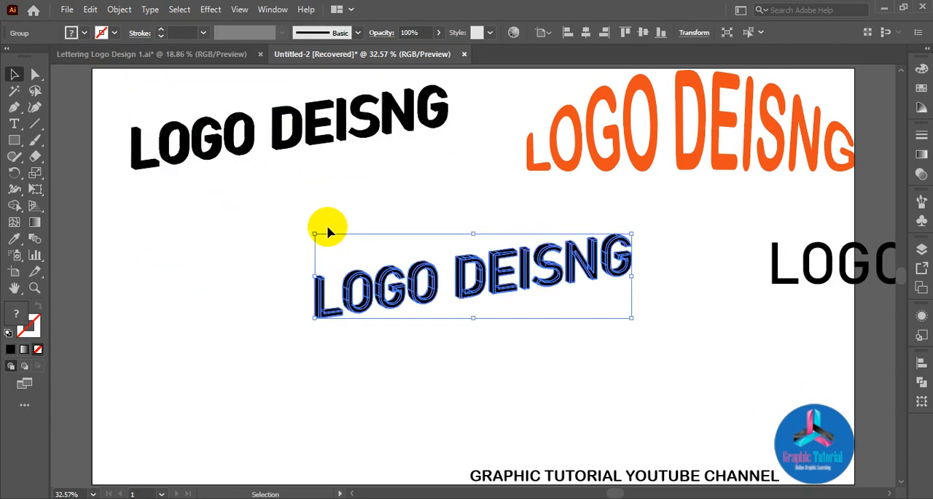
pyautogui.moveTo(479, 291); pyautogui.dragTo(331, 188)
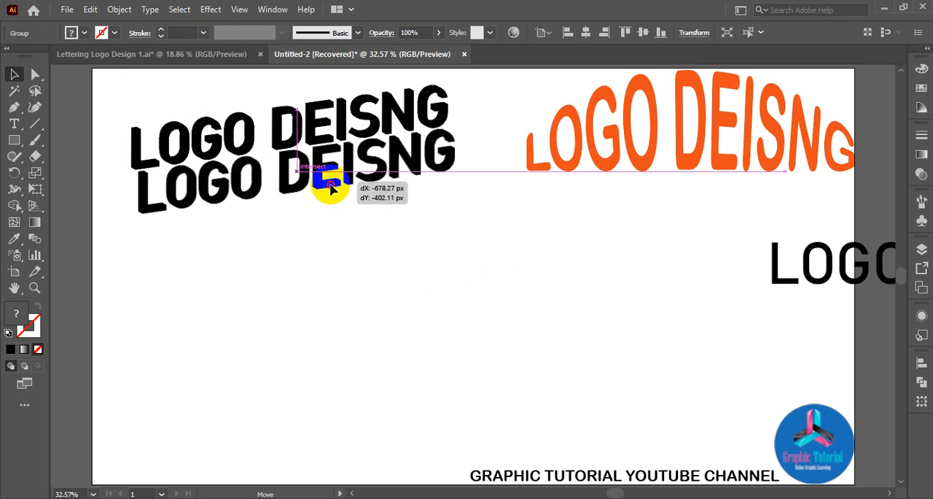
pyautogui.moveTo(330, 187); pyautogui.dragTo(330, 187)
# Move the duplicated extruded lettering down to the bottom of the artboard, well clear of the original.
pyautogui.click(534, 332)
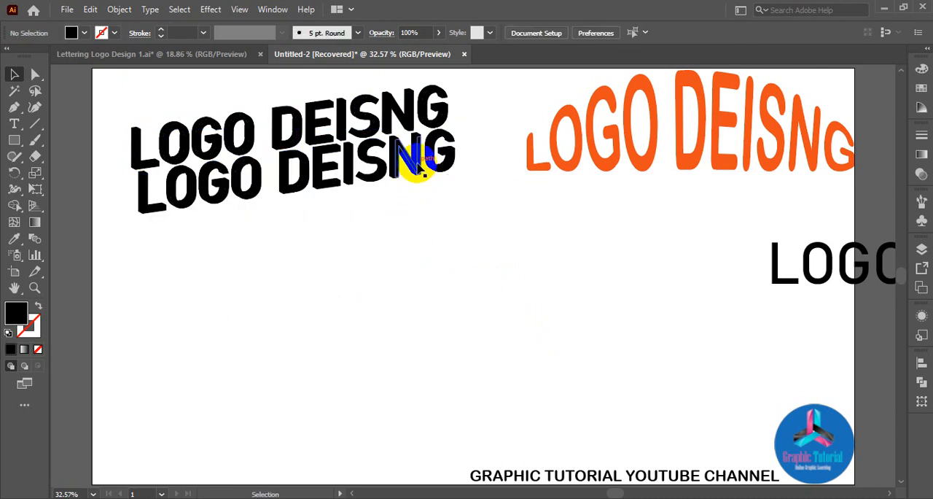
pyautogui.click(426, 162)
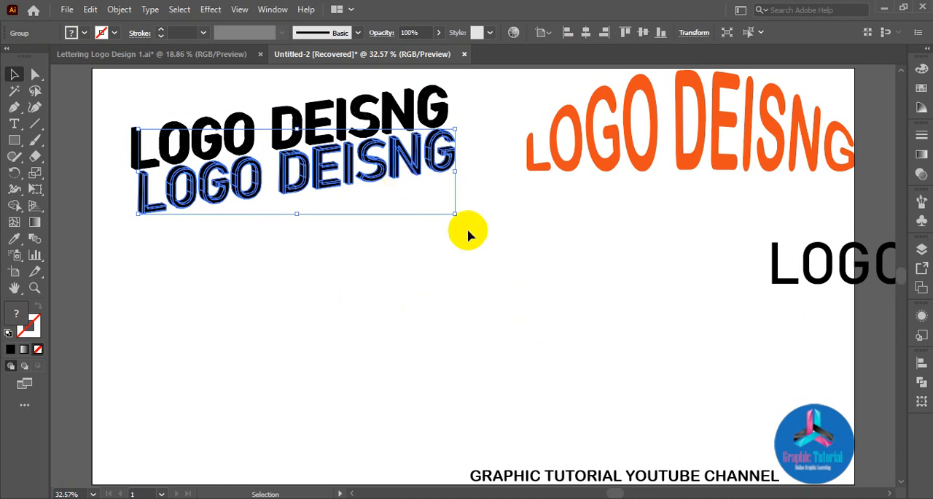
pyautogui.click(675, 318)
pyautogui.moveTo(396, 166); pyautogui.dragTo(449, 412)
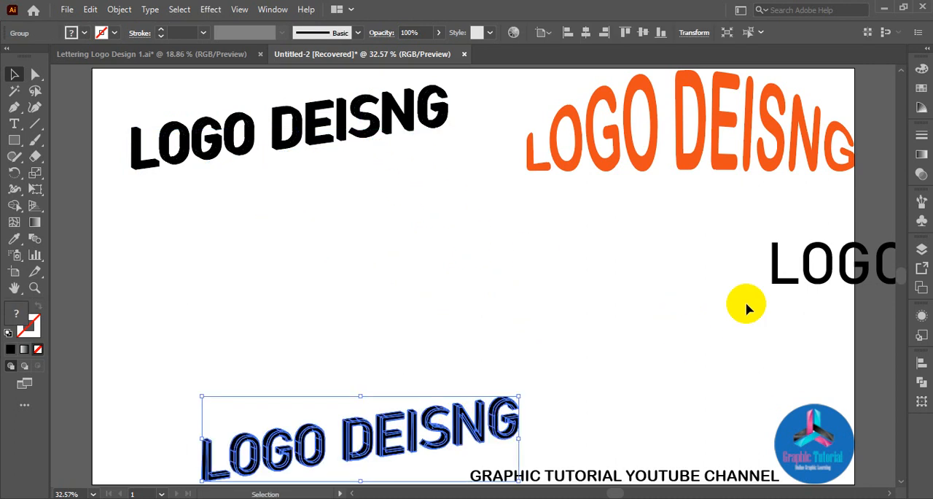
# Place the plain LOGO DEISNG text beneath the upper extruded lettering, scaled down and rotated to follow its upward slant.
pyautogui.moveTo(784, 284); pyautogui.dragTo(150, 269)
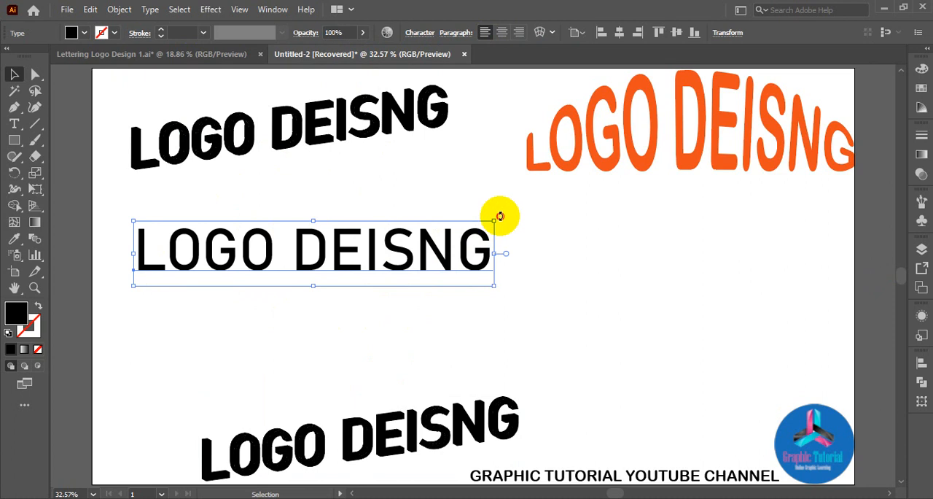
pyautogui.moveTo(500, 217); pyautogui.dragTo(475, 194)
pyautogui.moveTo(422, 216); pyautogui.dragTo(402, 150)
pyautogui.moveTo(456, 110); pyautogui.dragTo(466, 119)
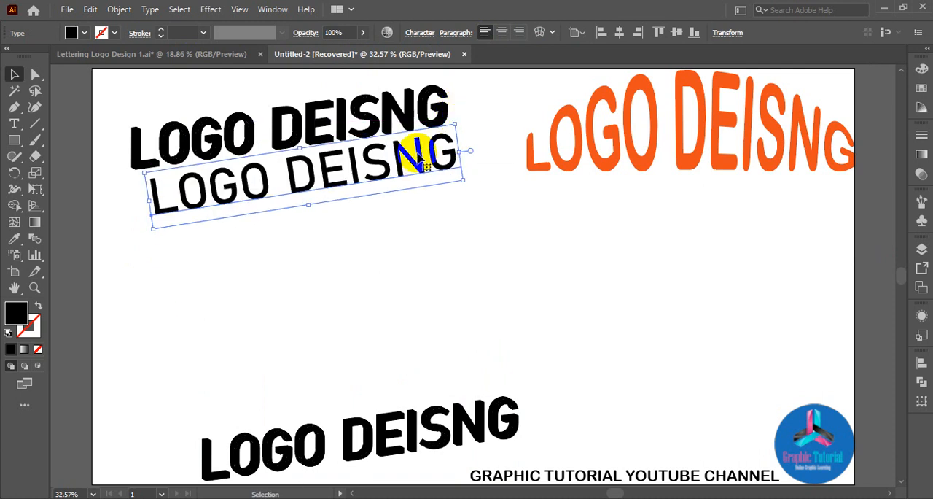
pyautogui.moveTo(416, 151); pyautogui.dragTo(411, 150)
pyautogui.click(437, 236)
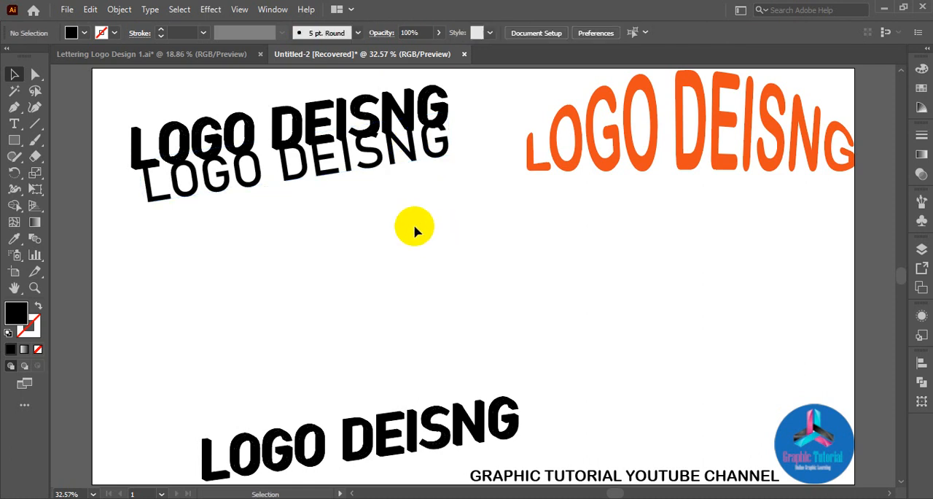
# Nudge the slanted plain text slightly down and fine-tune its rotation against the extruded lettering above it.
pyautogui.click(352, 166)
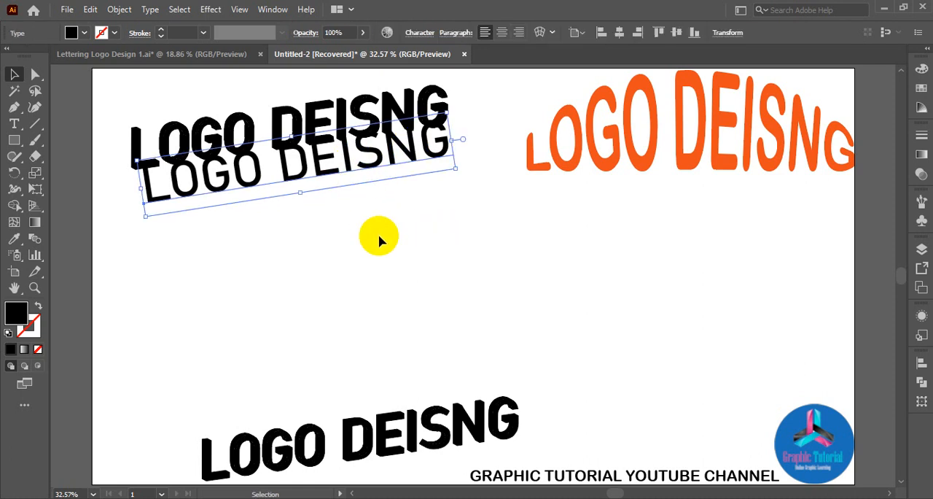
pyautogui.press('Down')
pyautogui.press('Down')
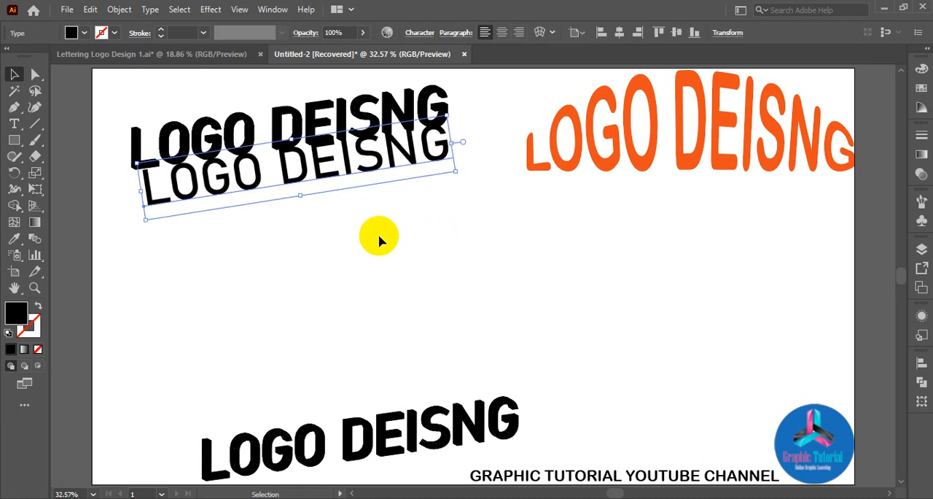
pyautogui.click(441, 238)
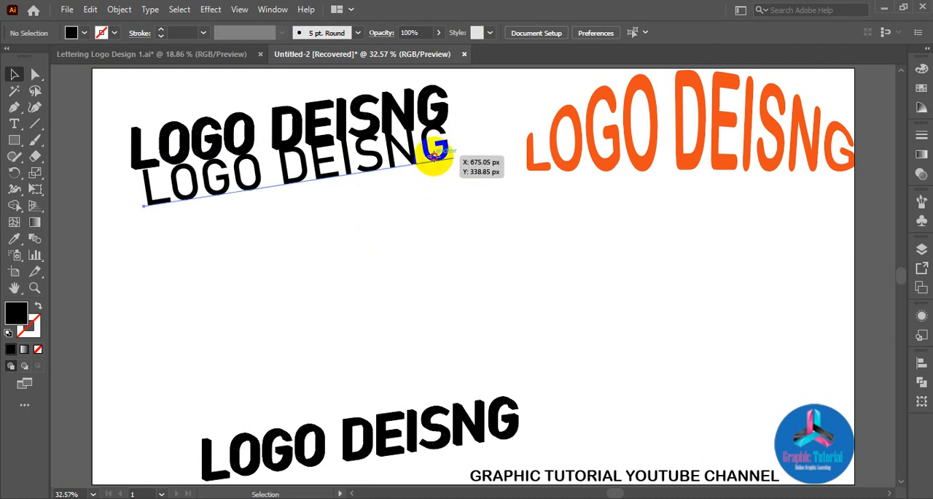
pyautogui.click(434, 156)
pyautogui.moveTo(453, 108); pyautogui.dragTo(453, 113)
pyautogui.click(462, 235)
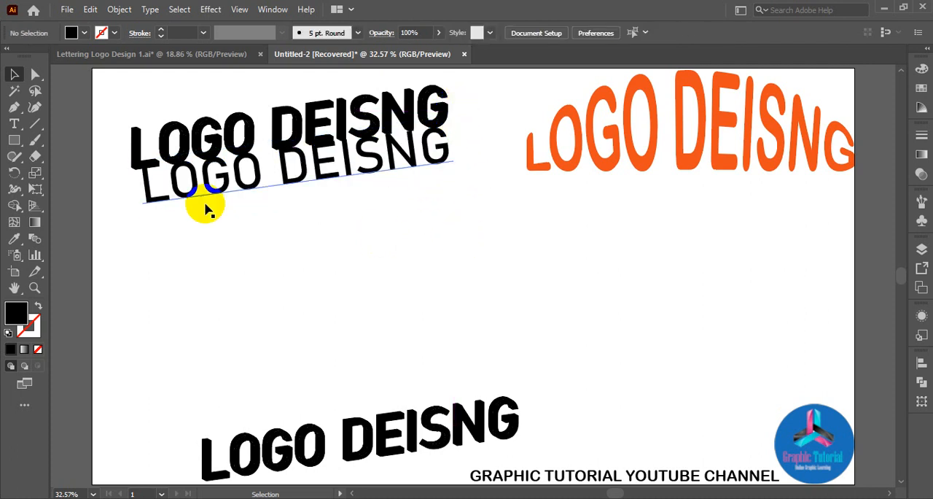
# Delete the upper extruded lettering with its plain text, and move the remaining extruded copy to the top of the artboard.
pyautogui.moveTo(114, 110); pyautogui.dragTo(394, 255)
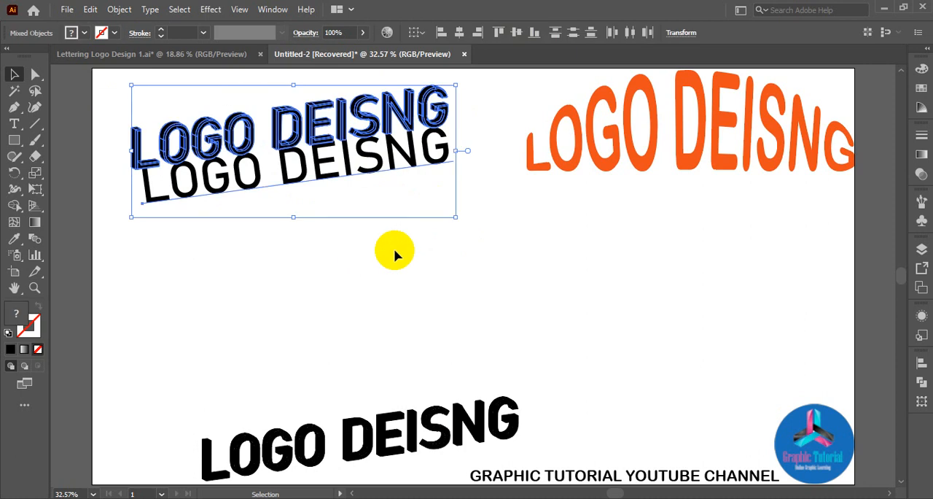
pyautogui.press('Delete')
pyautogui.moveTo(428, 430); pyautogui.dragTo(388, 125)
pyautogui.click(372, 326)
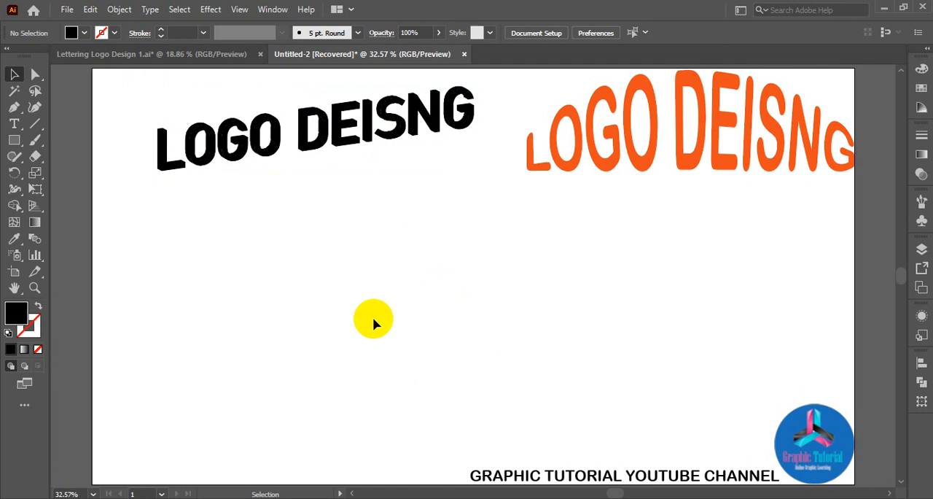
pyautogui.scroll(2, 374, 323)
pyautogui.scroll(-2, 375, 323)
pyautogui.scroll(-2, 391, 304)
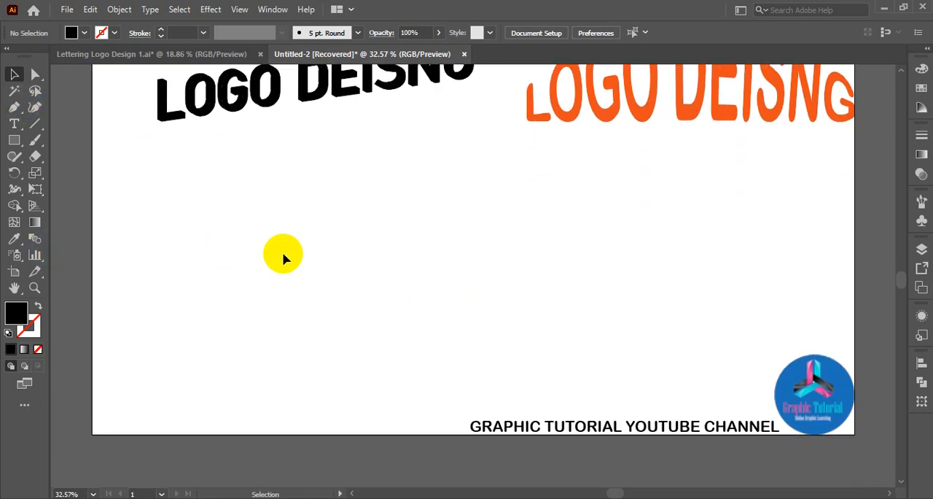
pyautogui.hotkey('ctrl', 'v')
pyautogui.moveTo(425, 277); pyautogui.dragTo(430, 288)
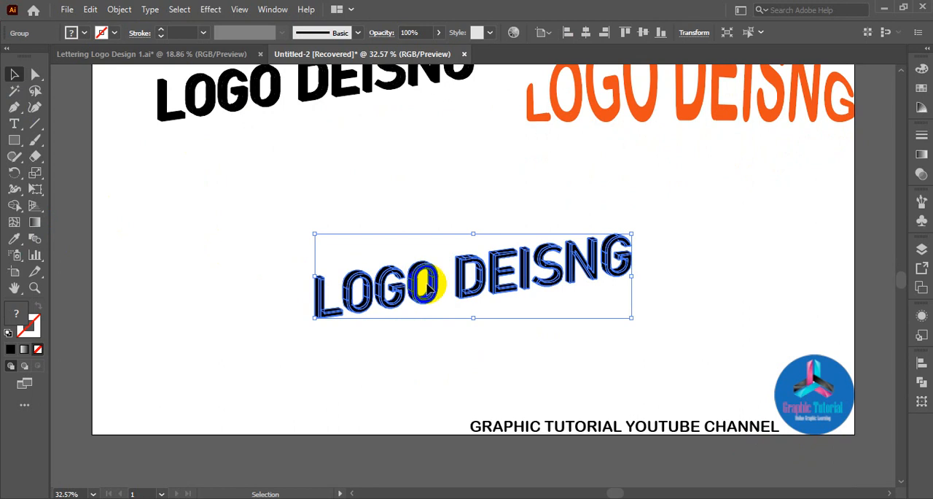
pyautogui.hotkey('ctrl', 'z')
# Add a capital letter M as 300 pt text in the empty area below the black LOGO DEISNG lettering.
pyautogui.moveTo(776, 322); pyautogui.dragTo(770, 344)
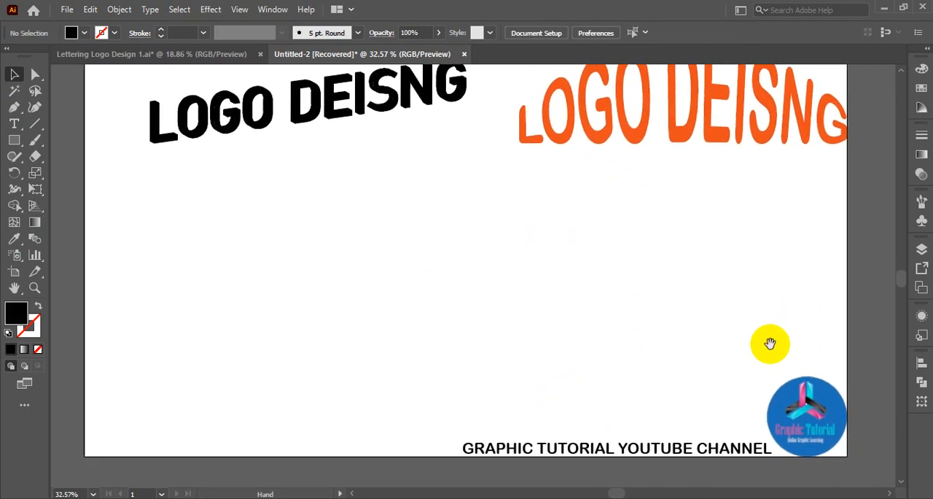
pyautogui.click(14, 124)
pyautogui.click(268, 259)
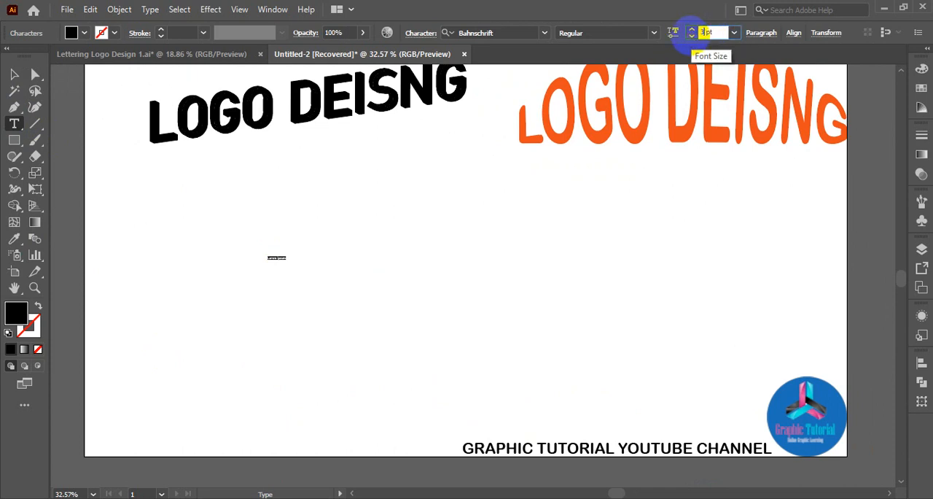
pyautogui.press('Return')
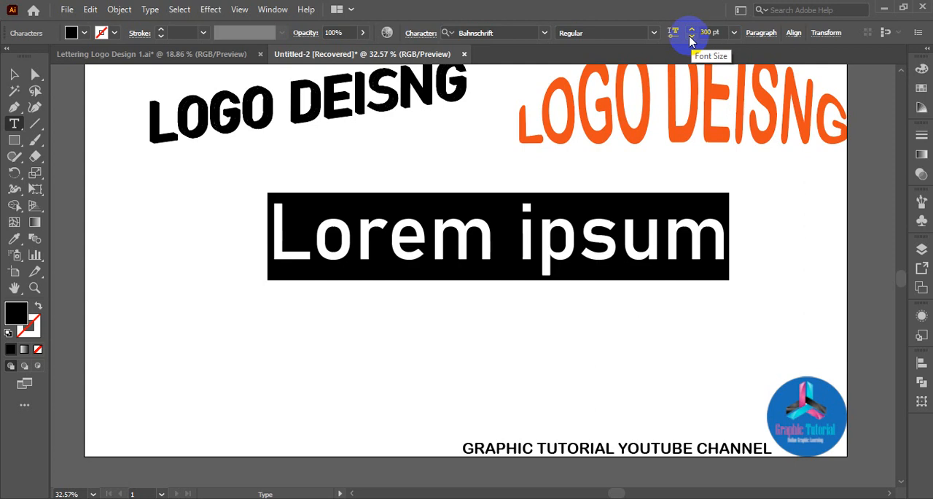
pyautogui.write('m')
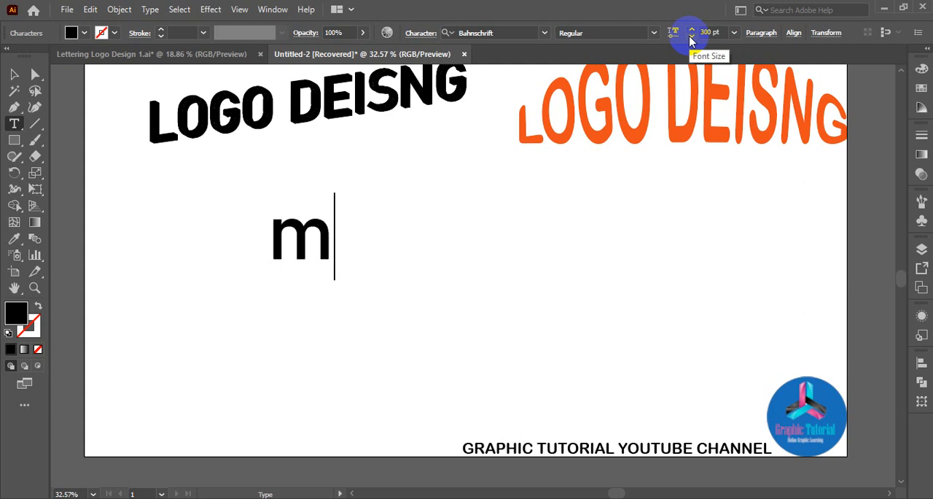
pyautogui.press('BackSpace')
pyautogui.write('M')
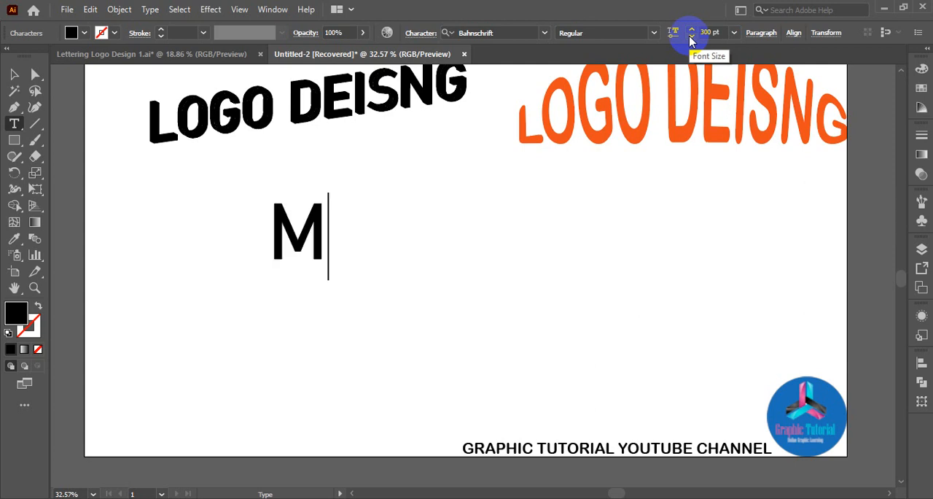
pyautogui.click(14, 74)
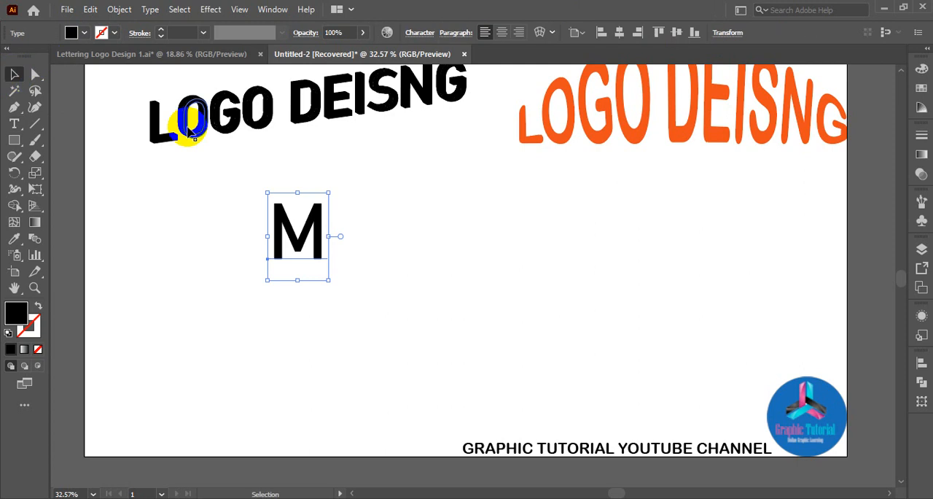
# Change the font of the letter M to Acumin Variable Concept ExtraCondensed.
pyautogui.click(421, 35)
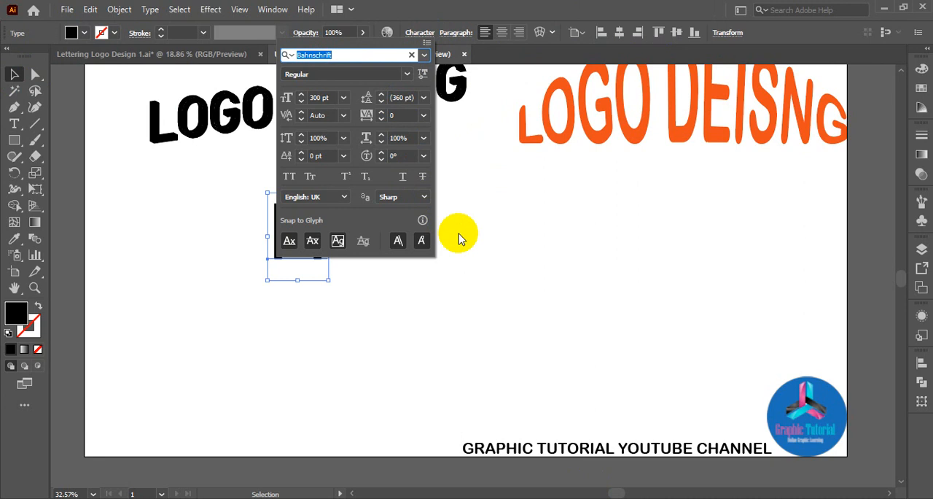
pyautogui.click(511, 275)
pyautogui.press('space')
pyautogui.moveTo(524, 275); pyautogui.dragTo(400, 275)
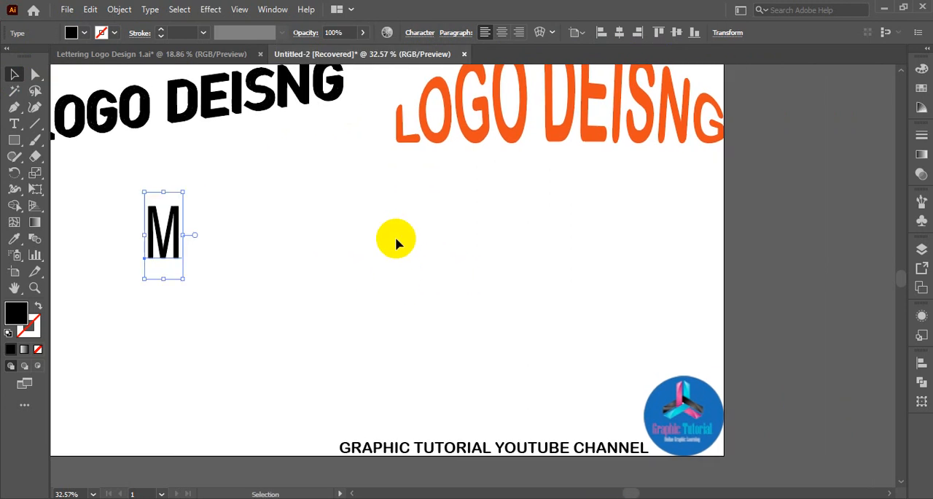
# Change the font of the letter M to Anton Regular.
pyautogui.click(422, 35)
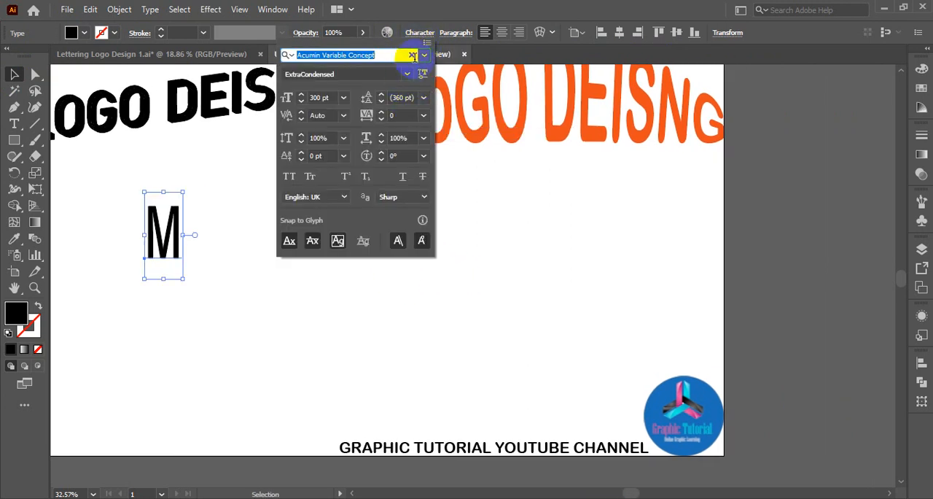
pyautogui.click(423, 58)
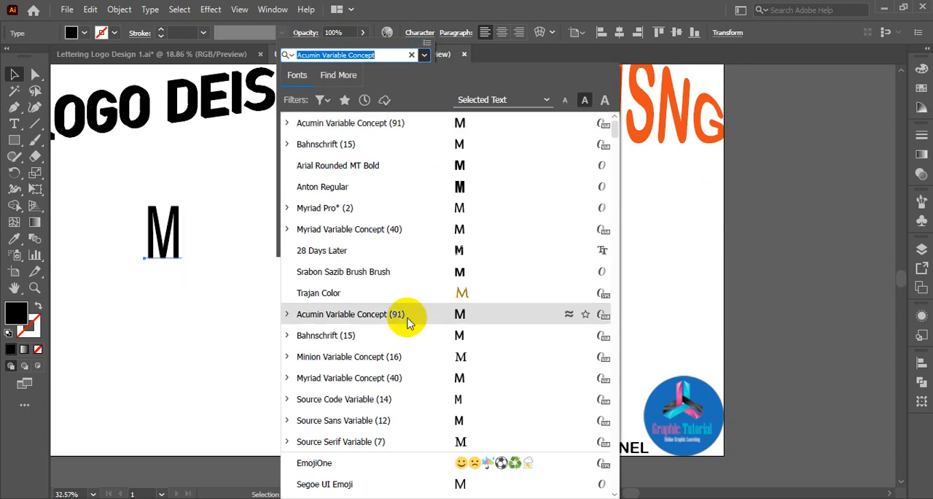
pyautogui.scroll(-4, 408, 320)
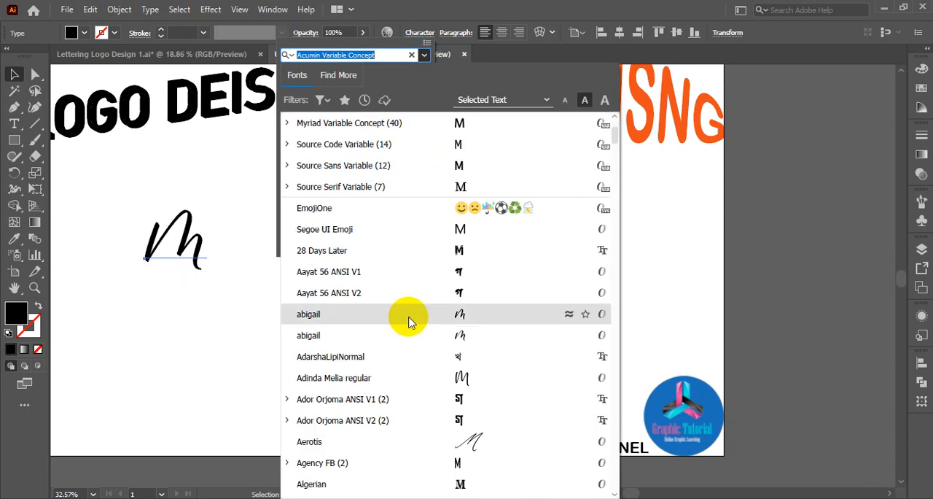
pyautogui.scroll(-1, 410, 322)
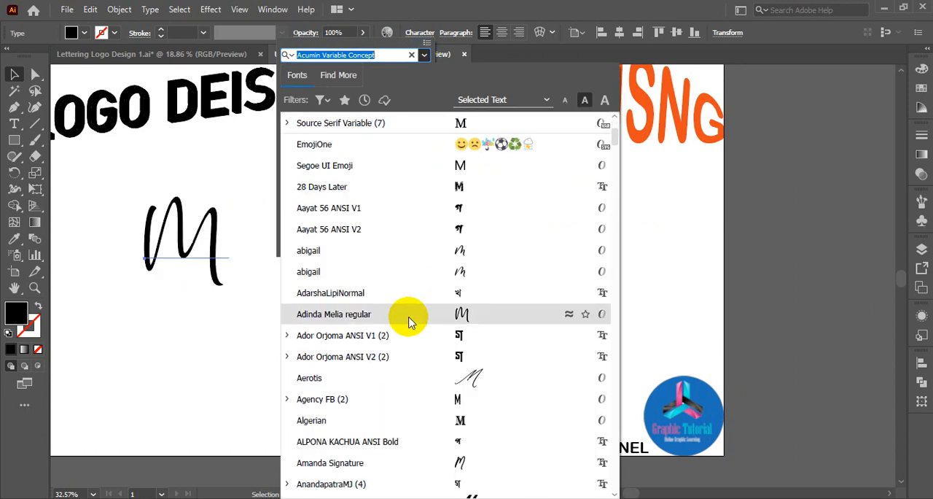
pyautogui.scroll(-2, 411, 321)
pyautogui.scroll(-2, 410, 318)
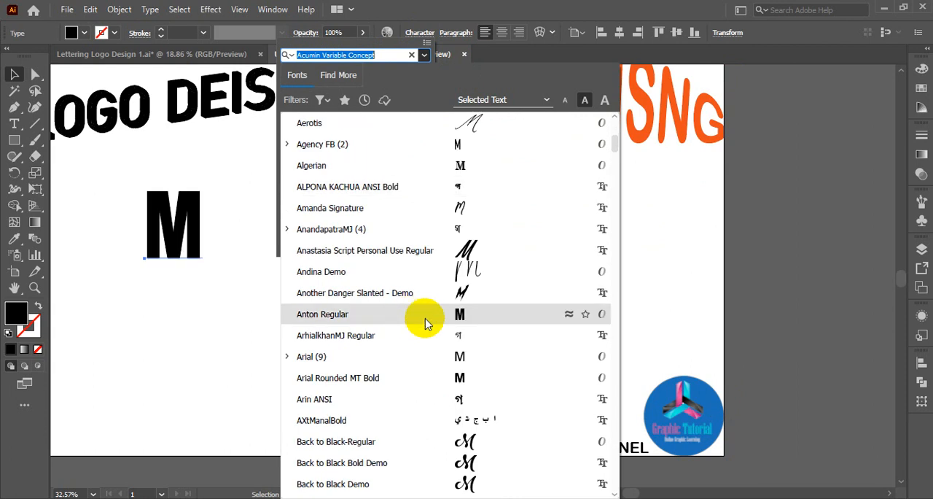
pyautogui.click(441, 320)
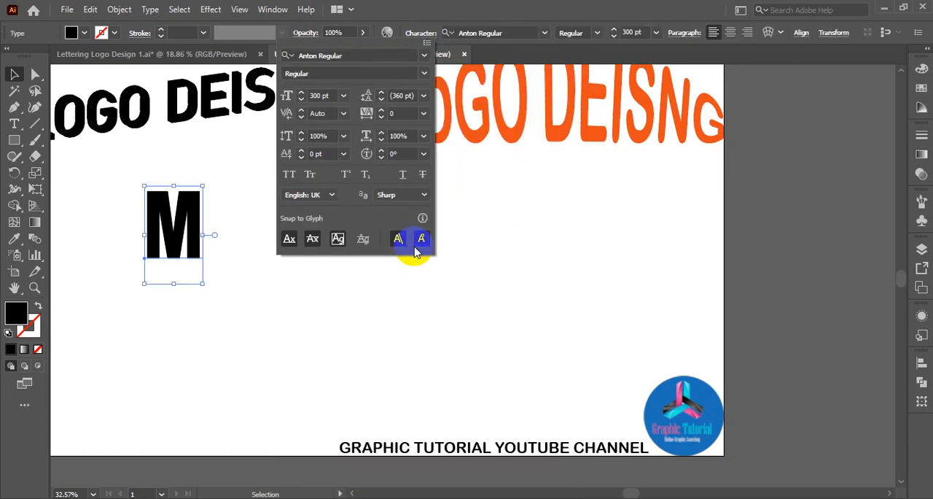
pyautogui.click(423, 74)
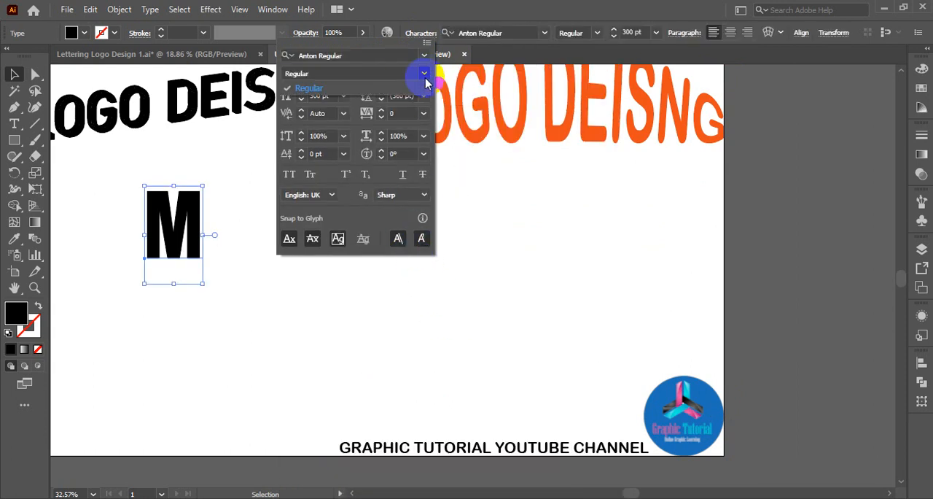
pyautogui.click(426, 85)
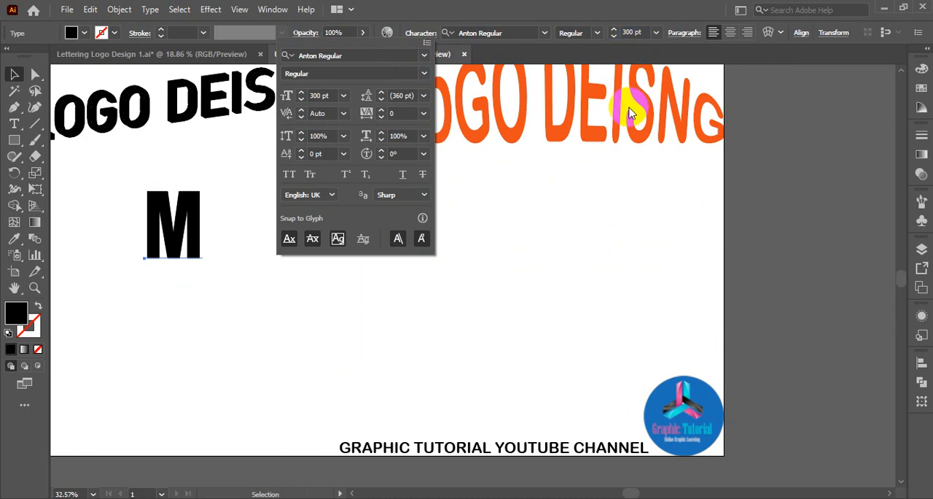
pyautogui.click(554, 298)
# Enlarge the letter M proportionally to a font size of about 597 pt.
pyautogui.click(195, 251)
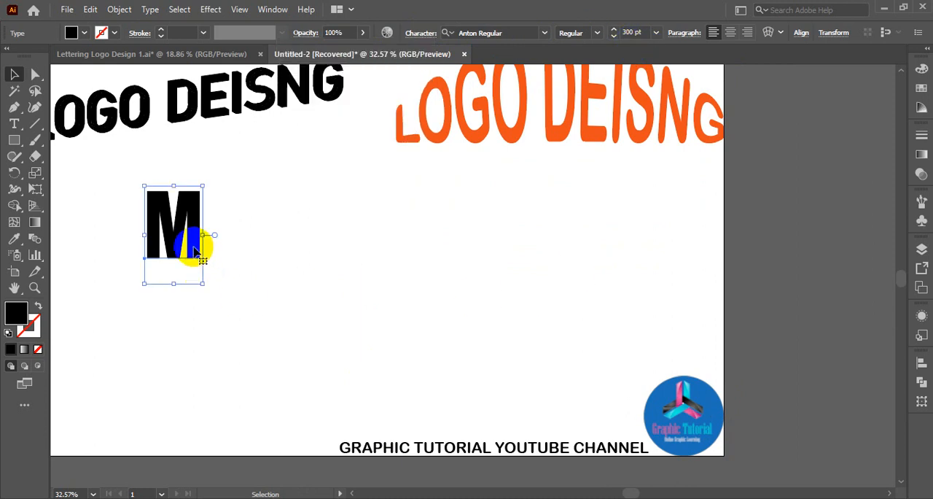
pyautogui.rightClick(195, 251)
pyautogui.click(486, 264)
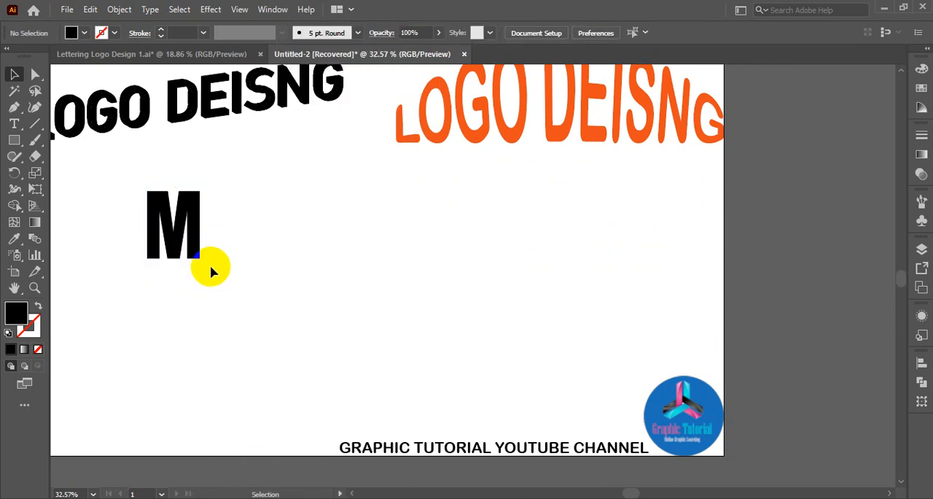
pyautogui.click(198, 257)
pyautogui.moveTo(201, 284); pyautogui.dragTo(360, 382)
pyautogui.click(354, 327)
pyautogui.moveTo(309, 312); pyautogui.dragTo(494, 314)
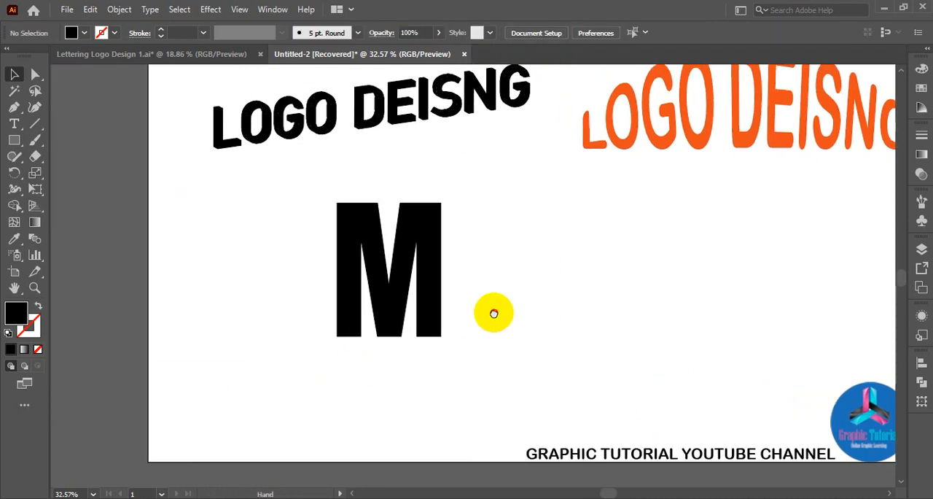
# Try to start area type inside the live text letter M with the Area Type tool.
pyautogui.click(17, 127)
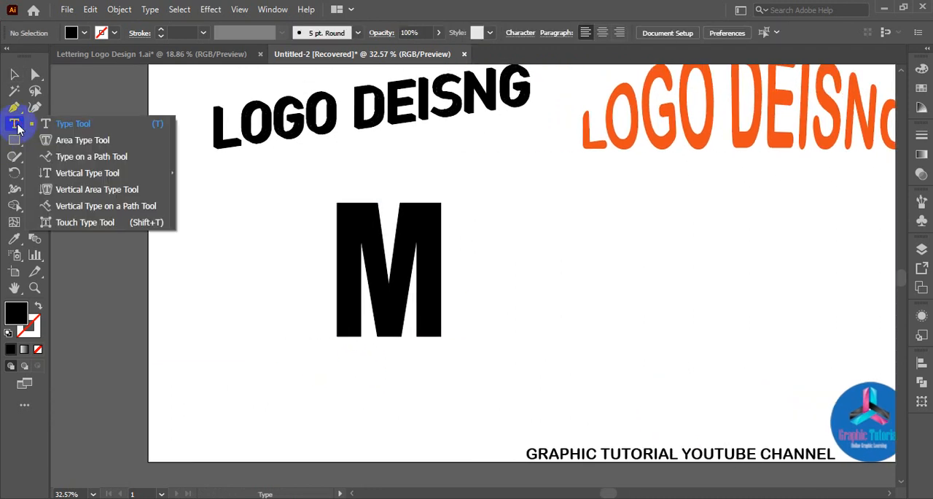
pyautogui.click(74, 140)
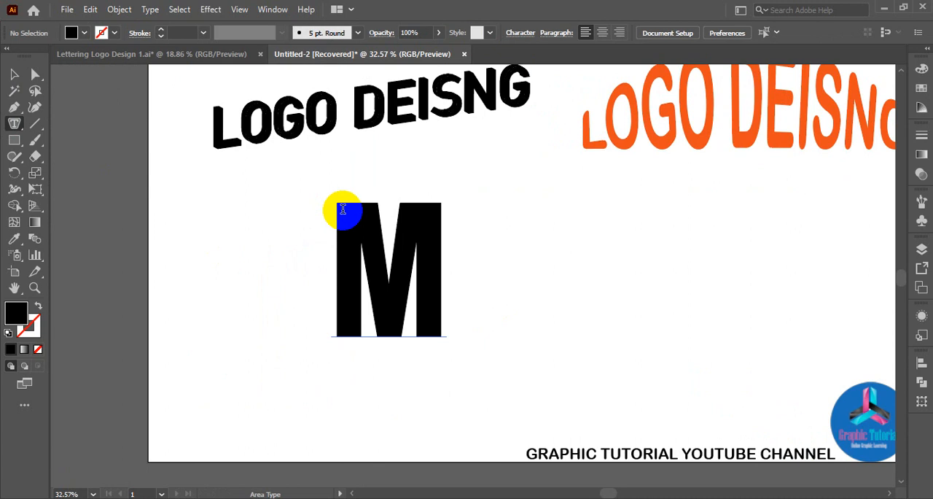
pyautogui.click(342, 209)
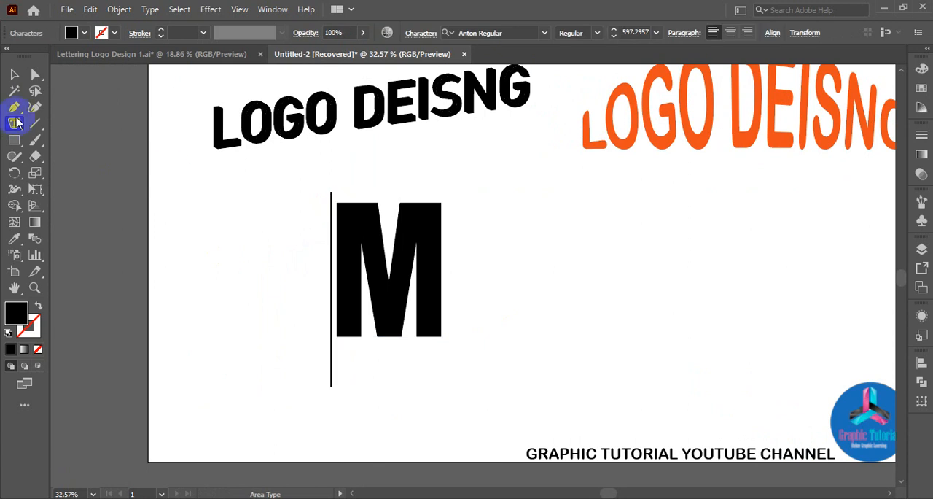
pyautogui.click(14, 74)
pyautogui.click(507, 280)
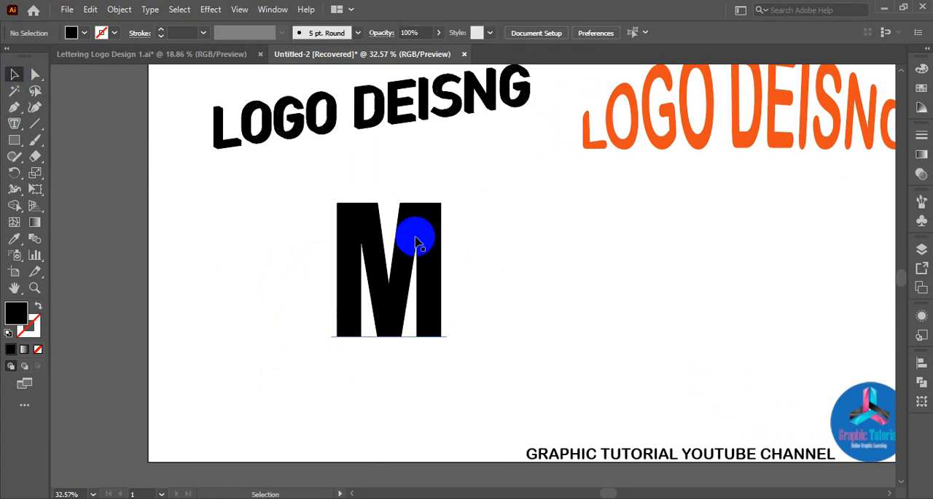
# Convert the enlarged letter M to outlines.
pyautogui.click(413, 237)
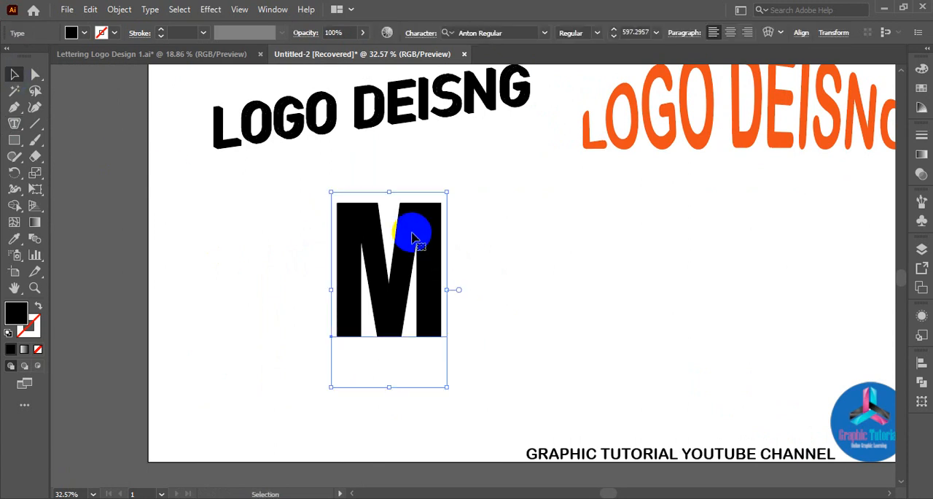
pyautogui.rightClick(427, 196)
pyautogui.click(538, 310)
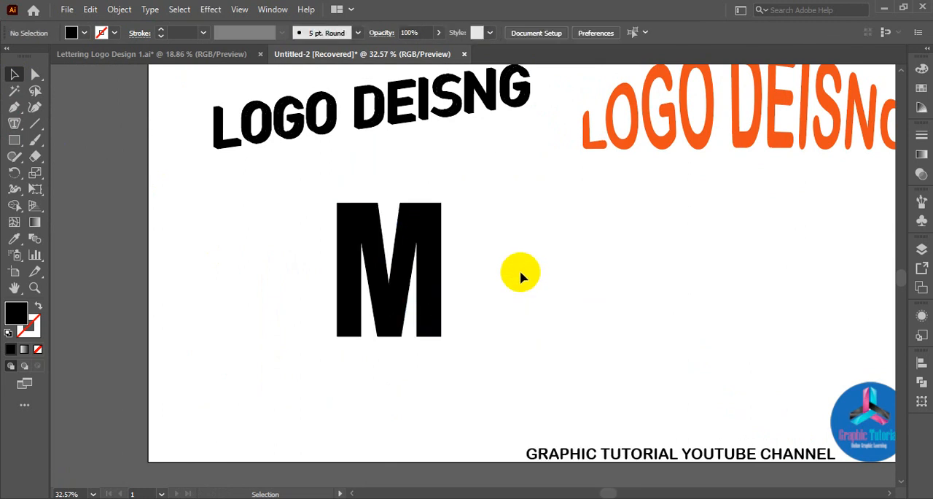
# Try to create area type inside the grouped outline of the letter M.
pyautogui.click(416, 242)
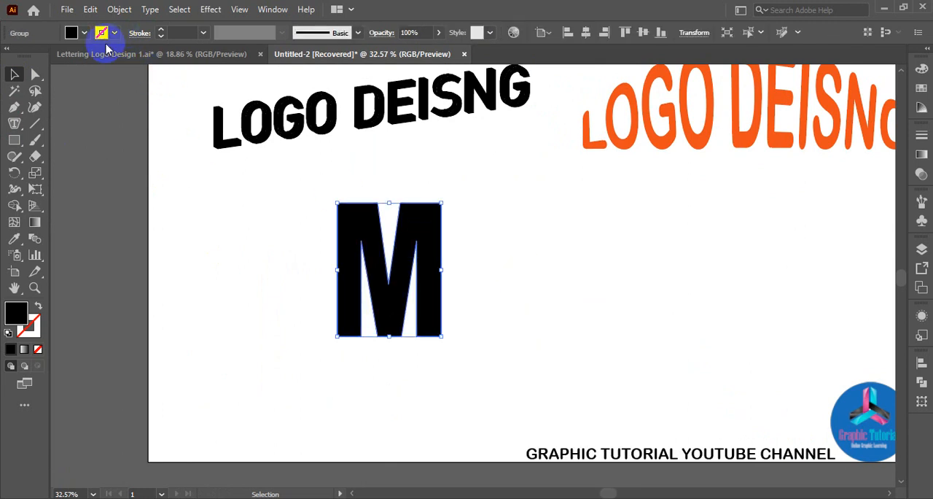
pyautogui.click(15, 123)
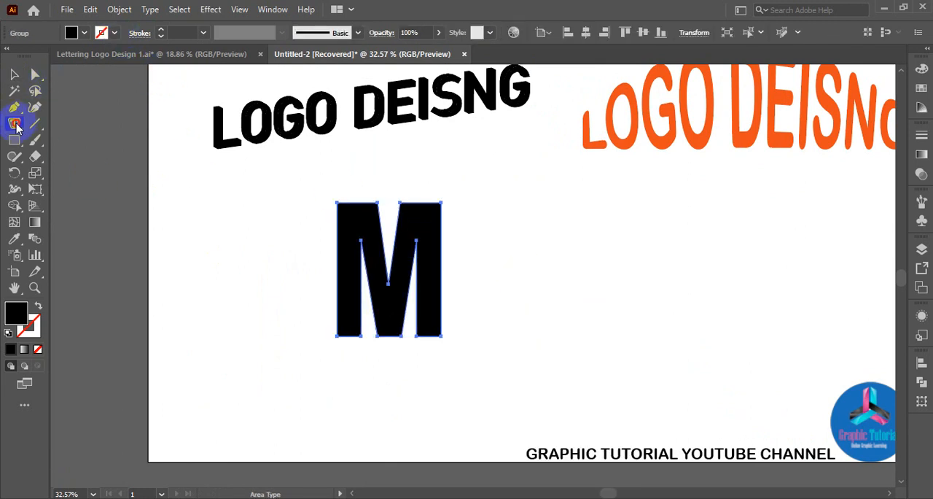
pyautogui.click(338, 204)
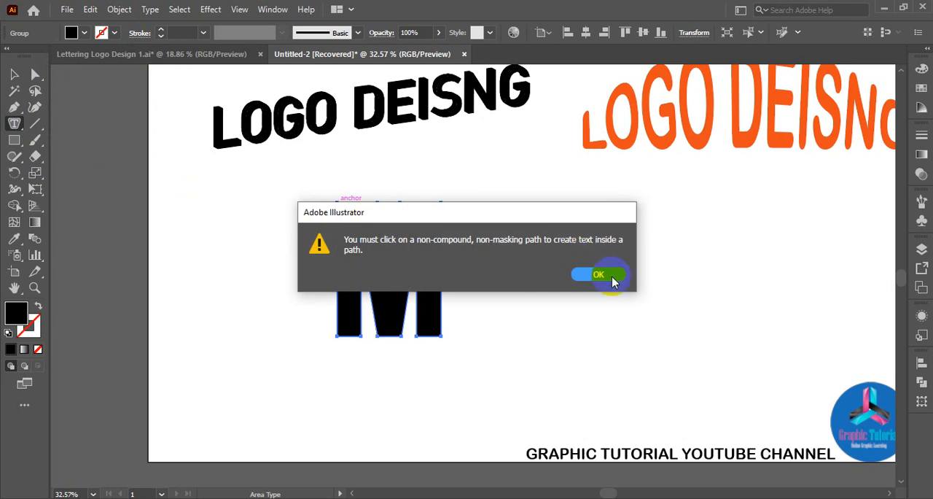
pyautogui.click(598, 275)
pyautogui.click(358, 207)
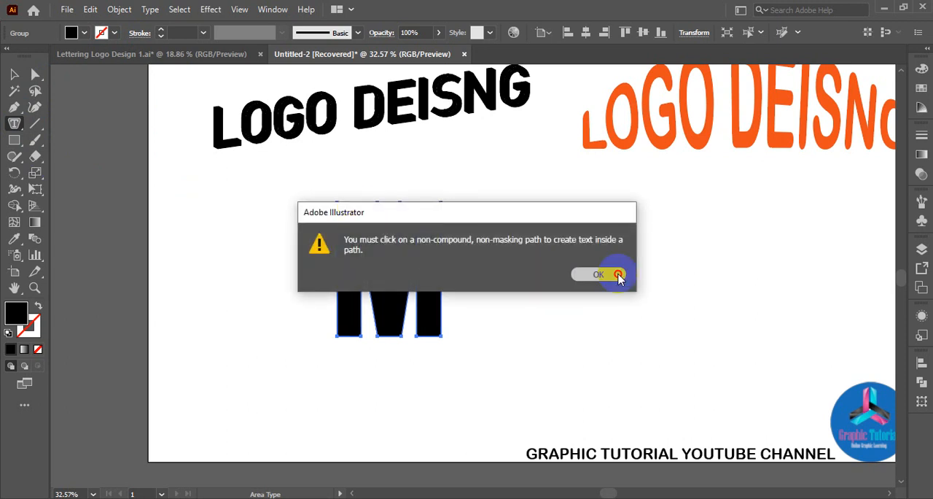
pyautogui.click(619, 275)
pyautogui.click(15, 76)
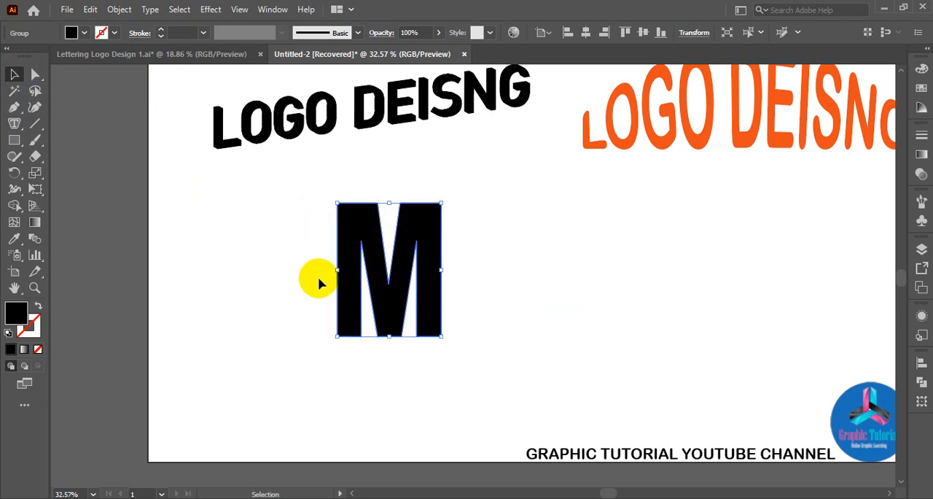
# Ungroup the outlined letter M and deselect it.
pyautogui.click(317, 277)
pyautogui.click(354, 232)
pyautogui.rightClick(355, 232)
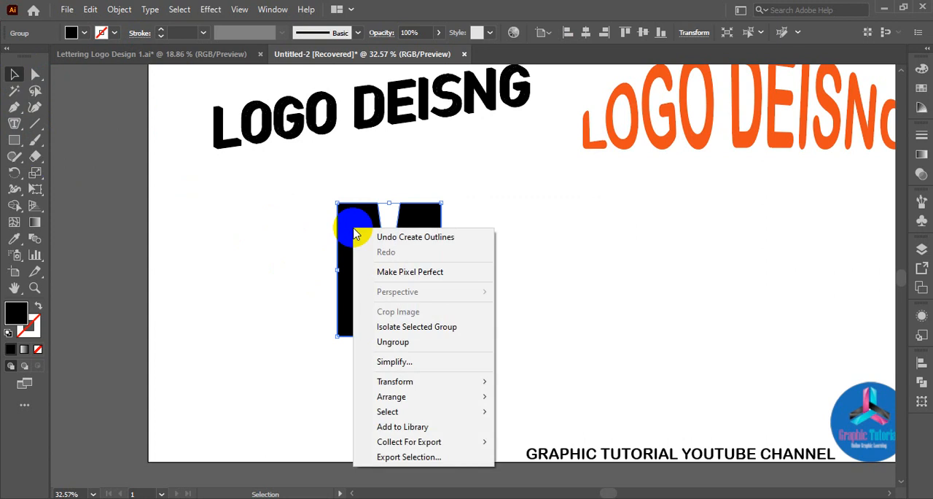
pyautogui.click(410, 348)
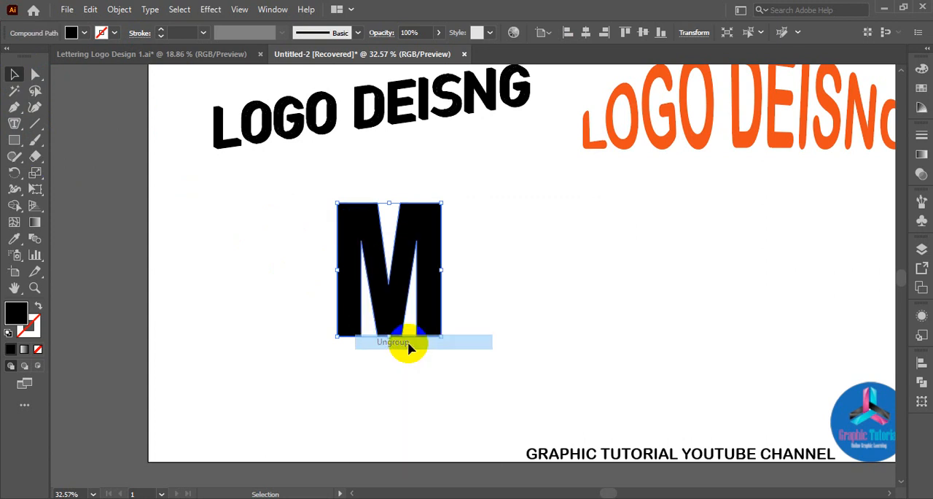
pyautogui.click(240, 233)
# Try to create area type inside the ungrouped compound path of the letter M.
pyautogui.click(362, 230)
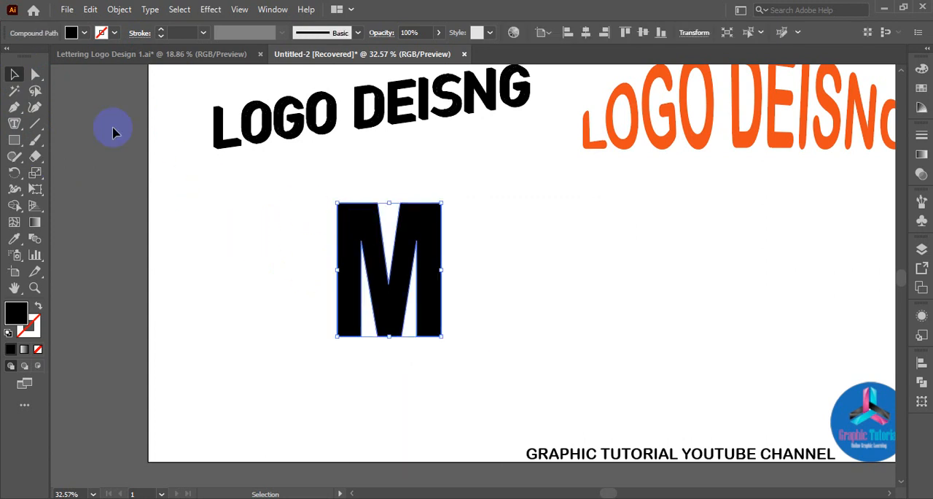
pyautogui.click(14, 108)
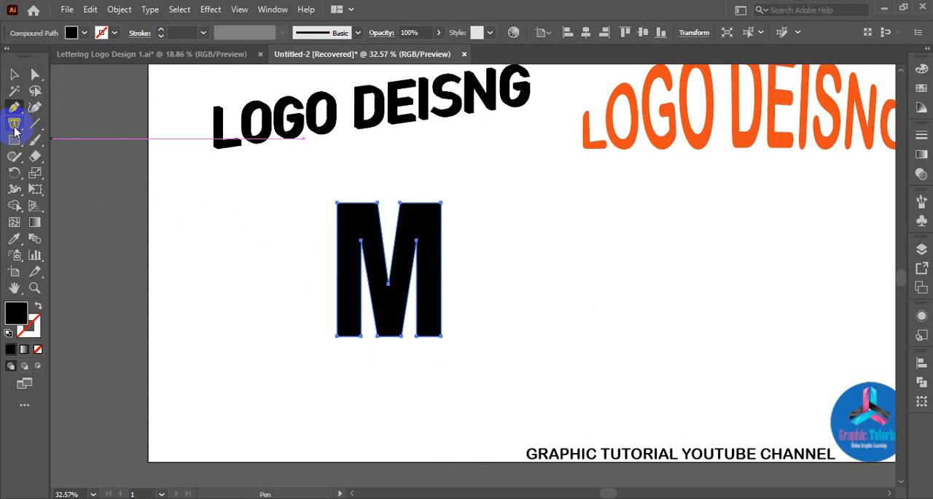
pyautogui.click(14, 124)
pyautogui.click(338, 213)
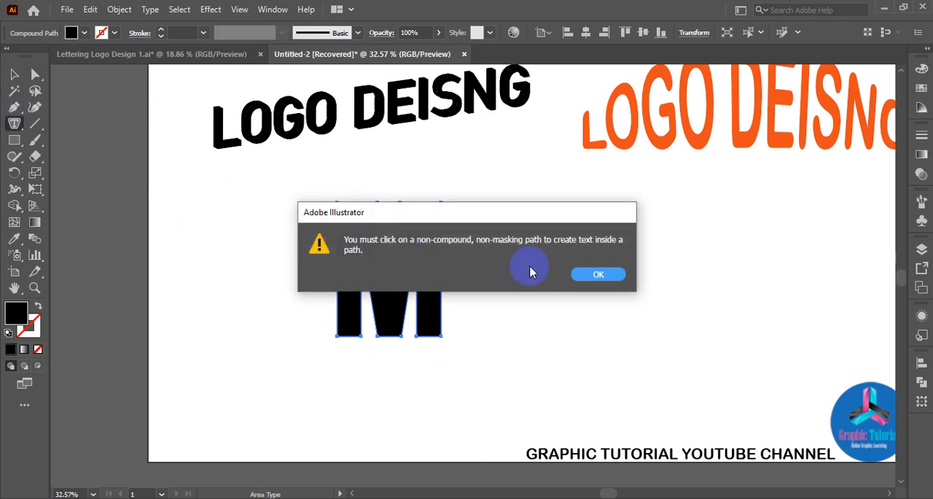
pyautogui.click(599, 275)
pyautogui.click(339, 200)
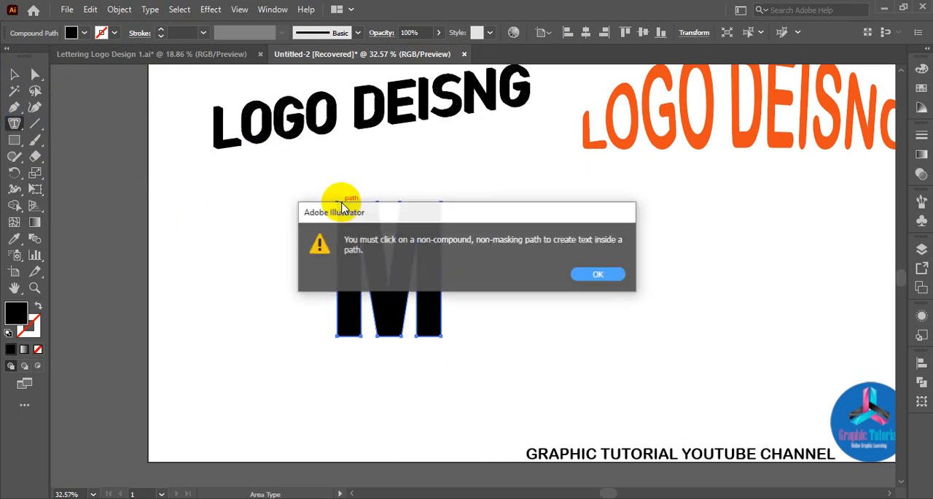
pyautogui.click(619, 277)
pyautogui.click(340, 210)
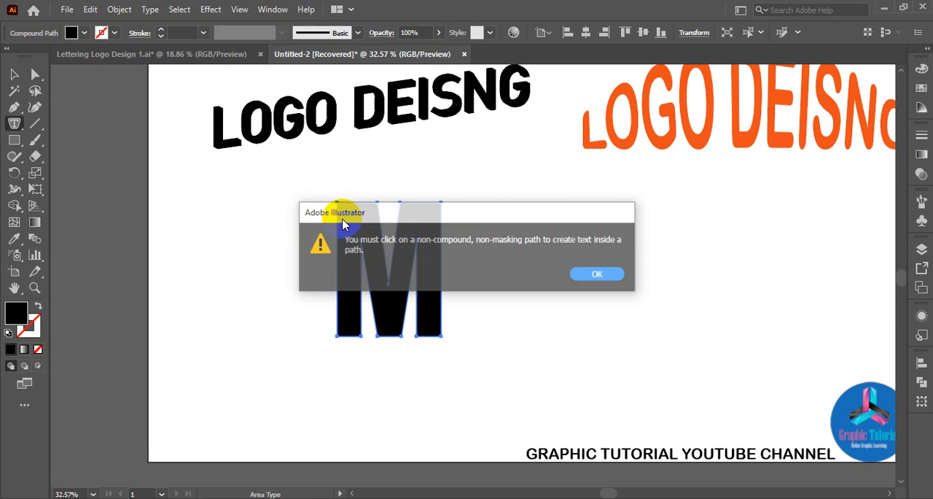
pyautogui.click(597, 275)
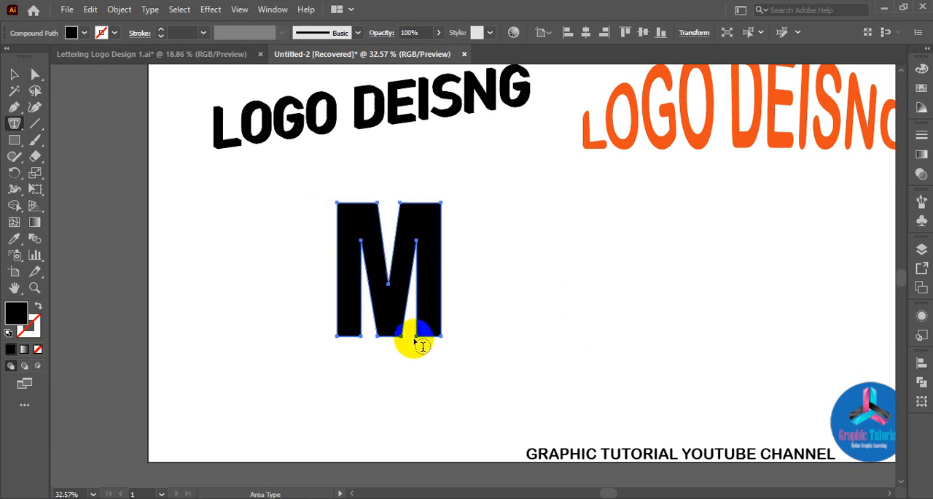
# Trace the letter M's right stem with the Pen tool from its top inner corner to the right inner notch, with black stroke and no fill.
pyautogui.hotkey('ctrl', '+')
pyautogui.hotkey('ctrl', '+')
pyautogui.hotkey('ctrl', '+')
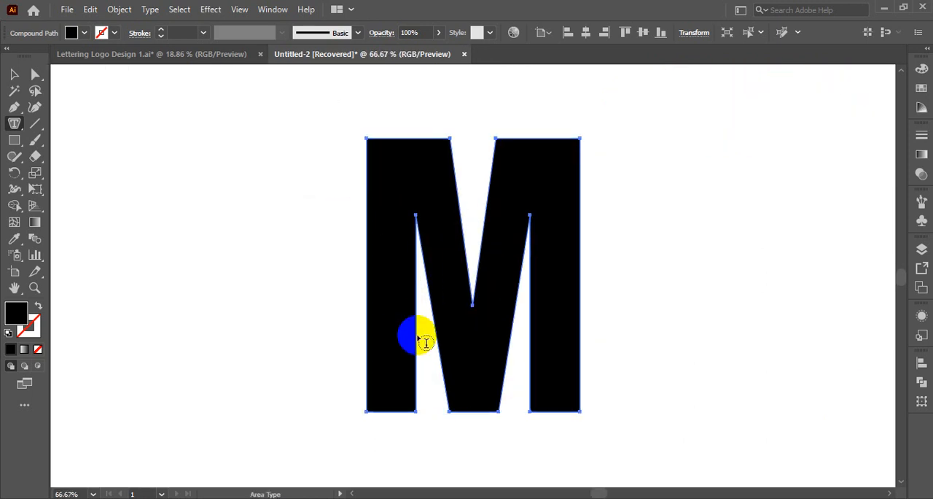
pyautogui.click(15, 74)
pyautogui.click(15, 108)
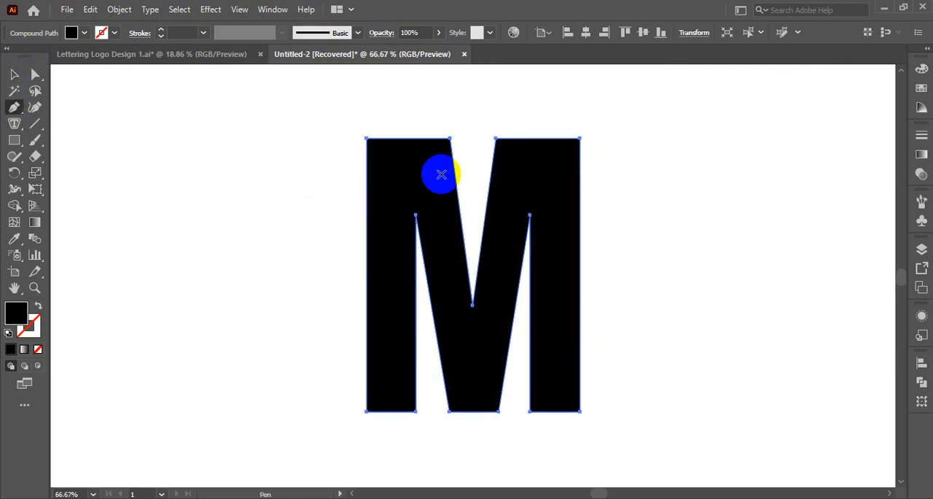
pyautogui.click(495, 139)
pyautogui.click(495, 139)
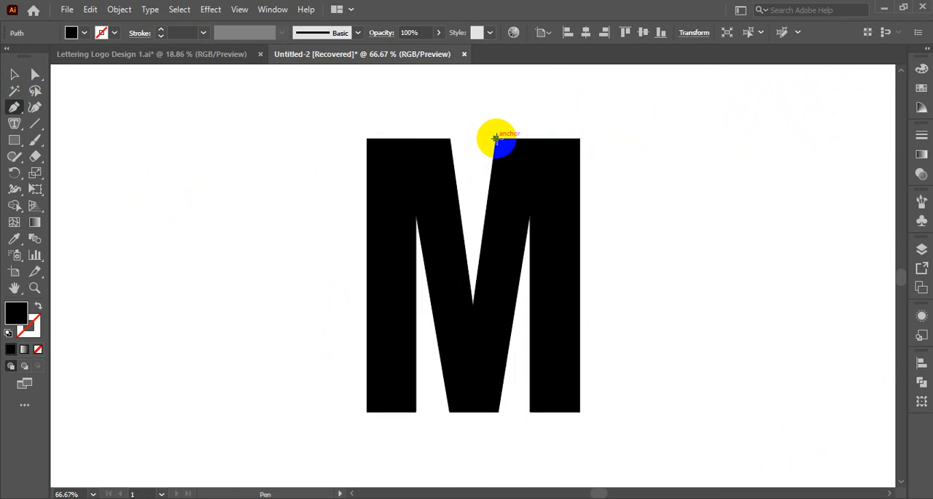
pyautogui.click(495, 138)
pyautogui.click(579, 139)
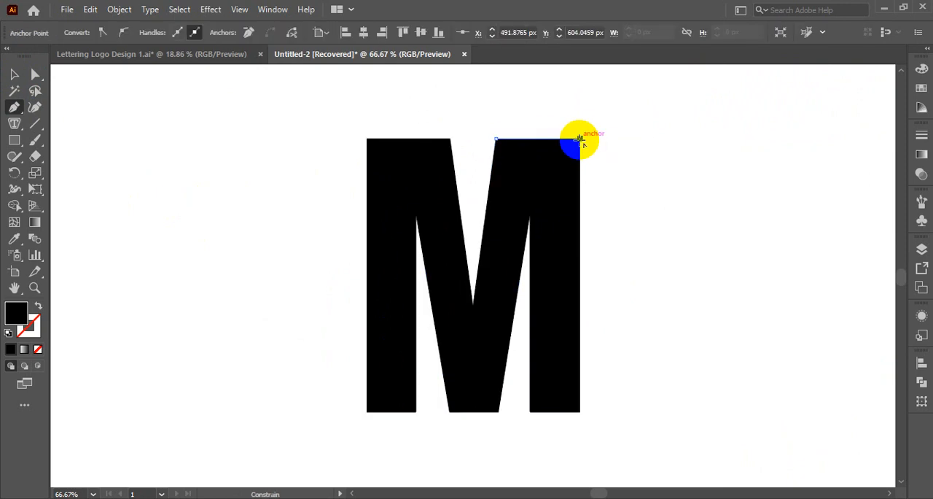
pyautogui.click(580, 411)
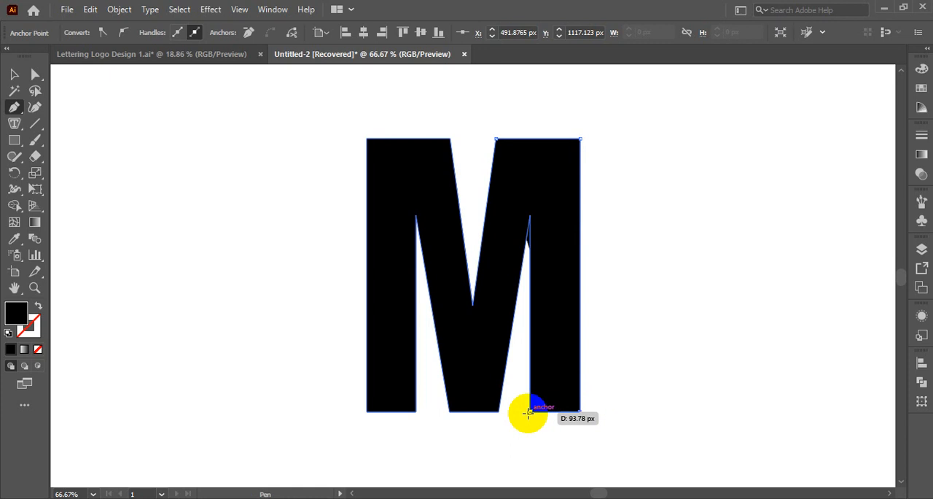
pyautogui.click(530, 412)
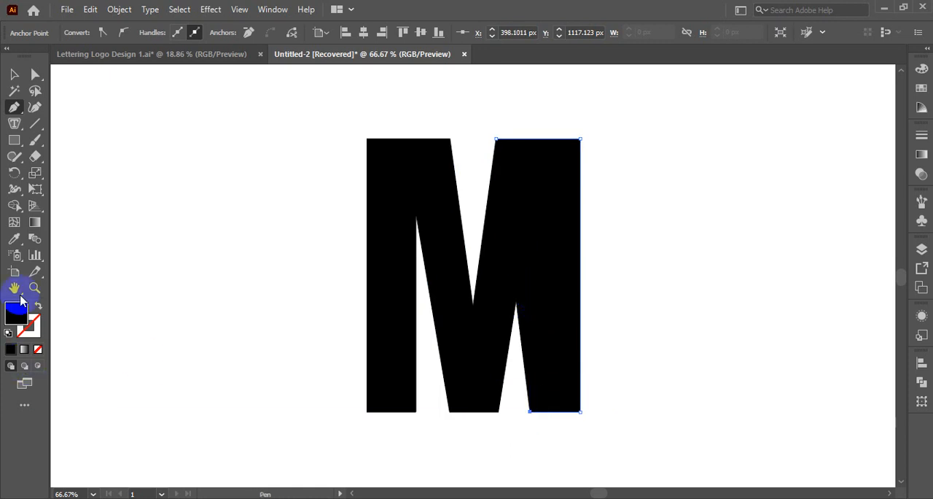
pyautogui.click(37, 306)
pyautogui.click(530, 216)
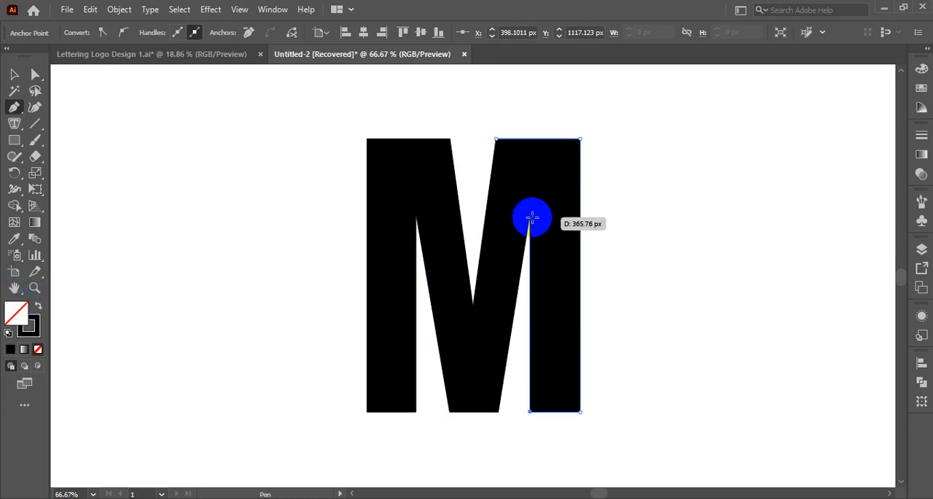
pyautogui.click(496, 412)
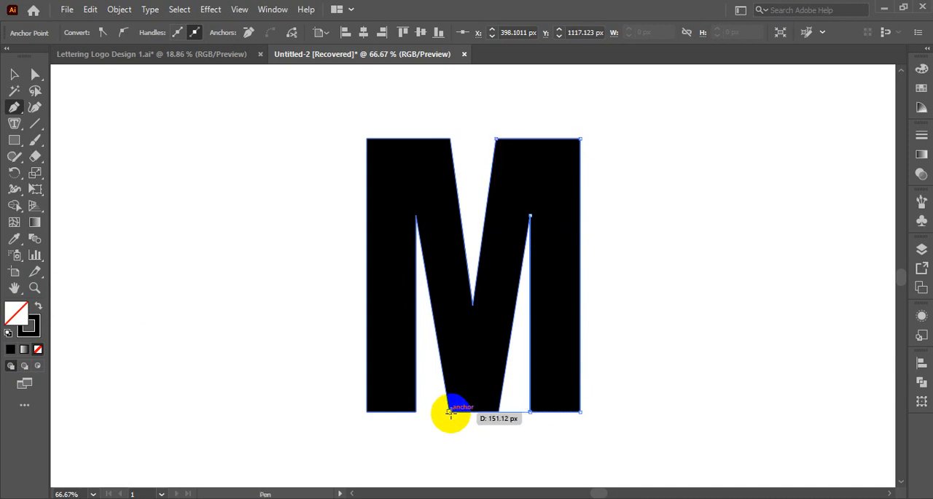
pyautogui.click(450, 412)
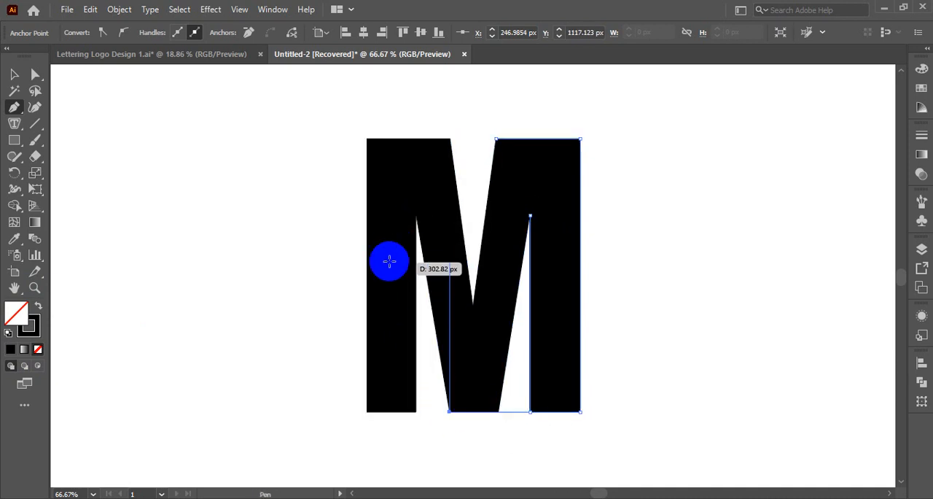
pyautogui.click(416, 215)
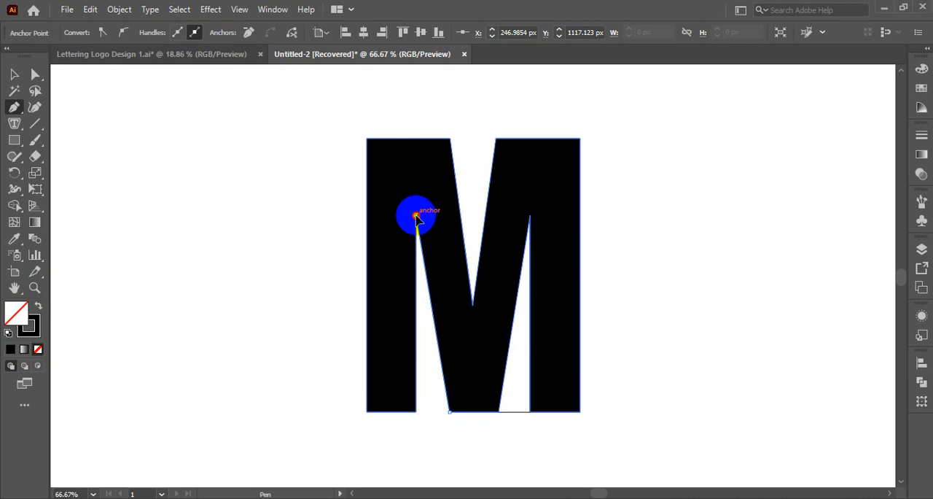
pyautogui.click(416, 412)
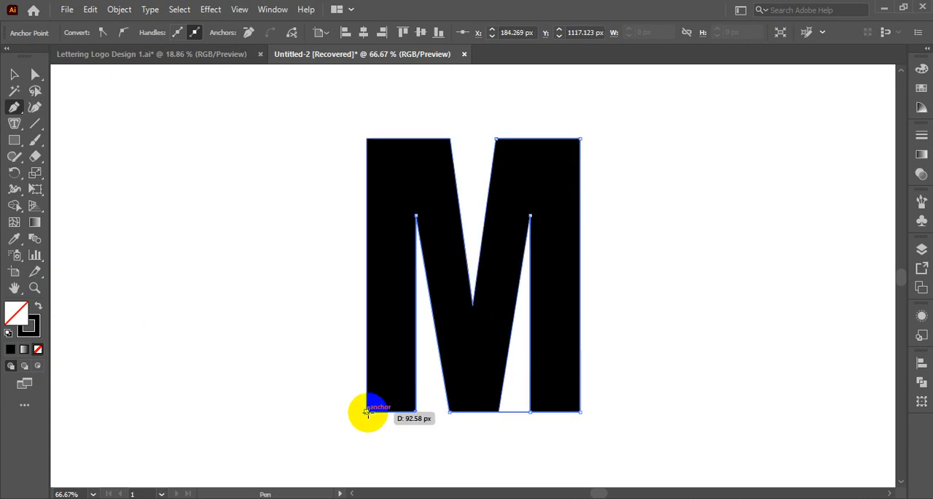
pyautogui.click(366, 412)
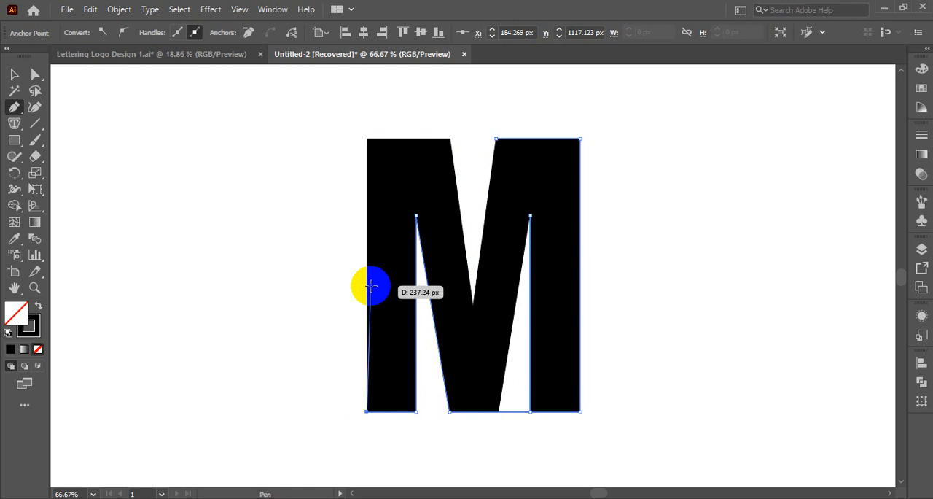
pyautogui.click(366, 138)
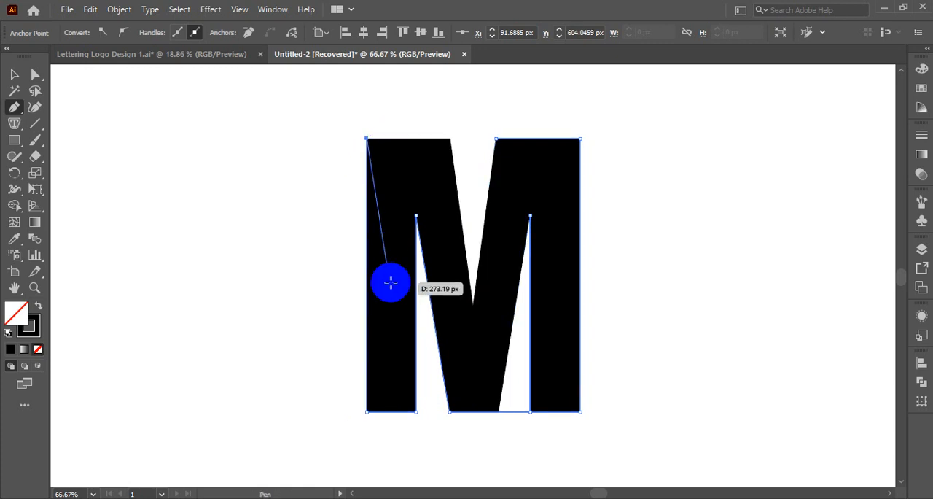
pyautogui.press('ctrl')
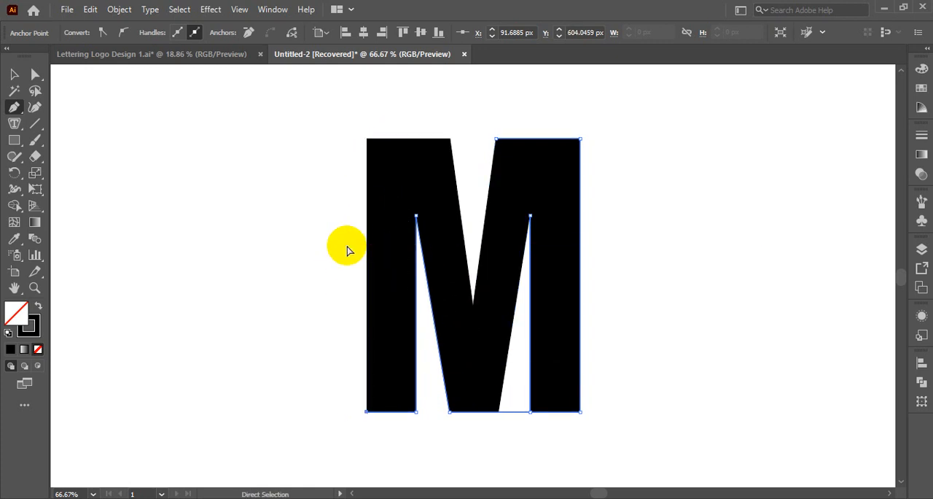
pyautogui.hotkey('ctrl', 'z')
pyautogui.hotkey('ctrl', 'z')
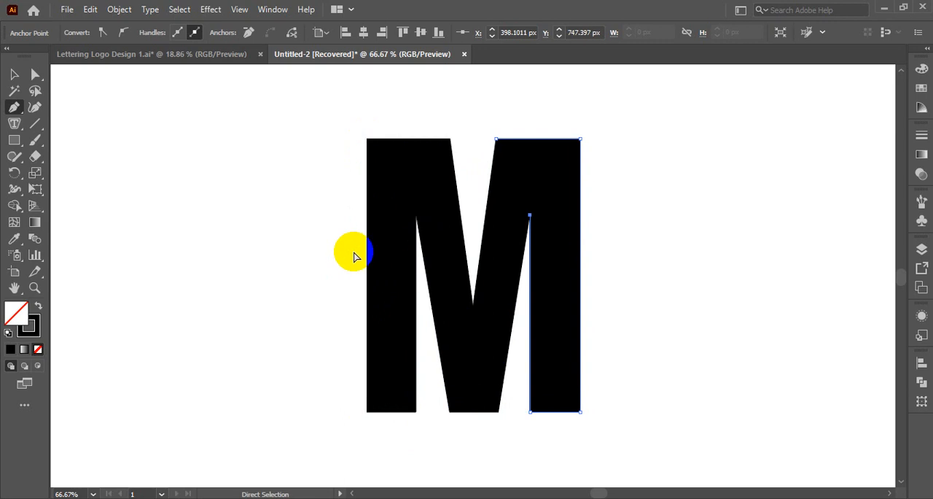
# Trace the remaining corners of the letter M from the bottom of its central V and close the path at the starting anchor.
pyautogui.click(499, 412)
pyautogui.keyDown('shift'); pyautogui.click(450, 411); pyautogui.keyUp('shift')
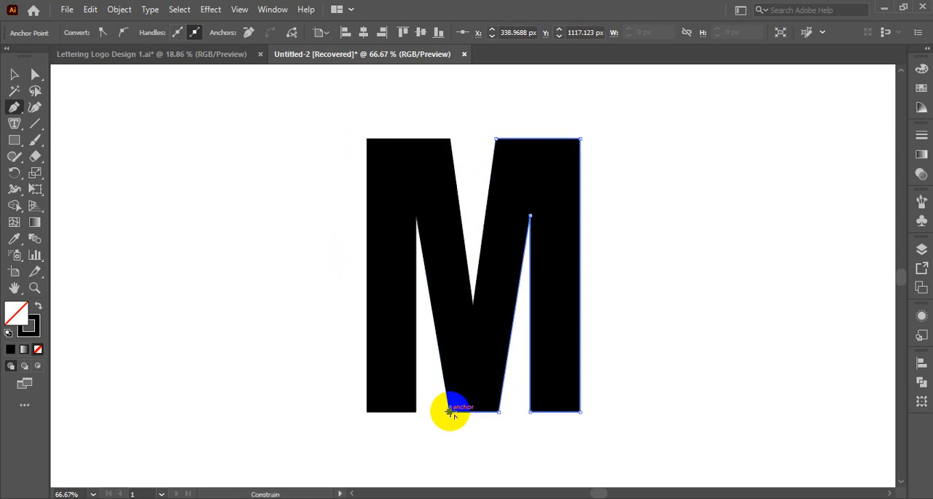
pyautogui.click(416, 216)
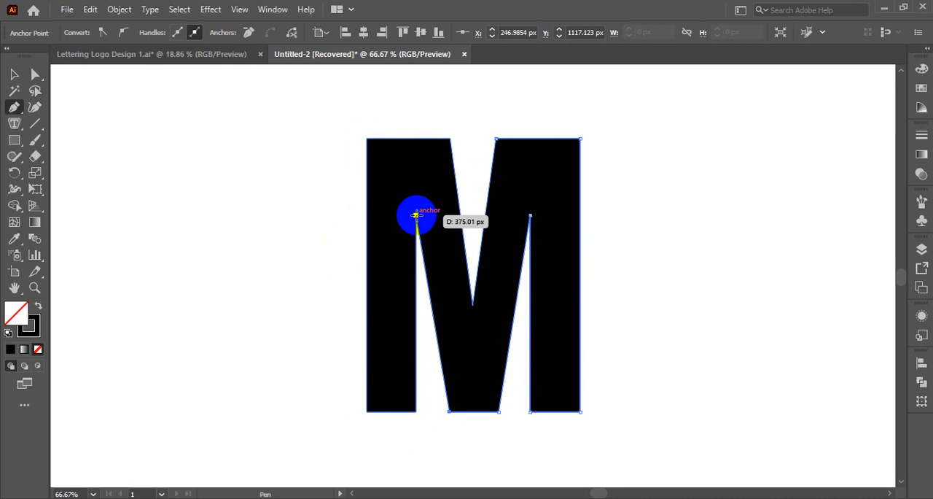
pyautogui.click(416, 412)
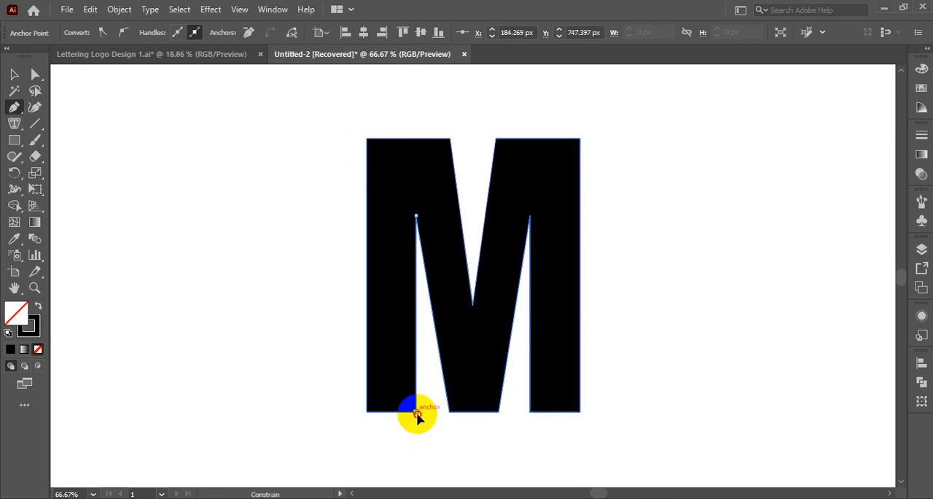
pyautogui.click(367, 412)
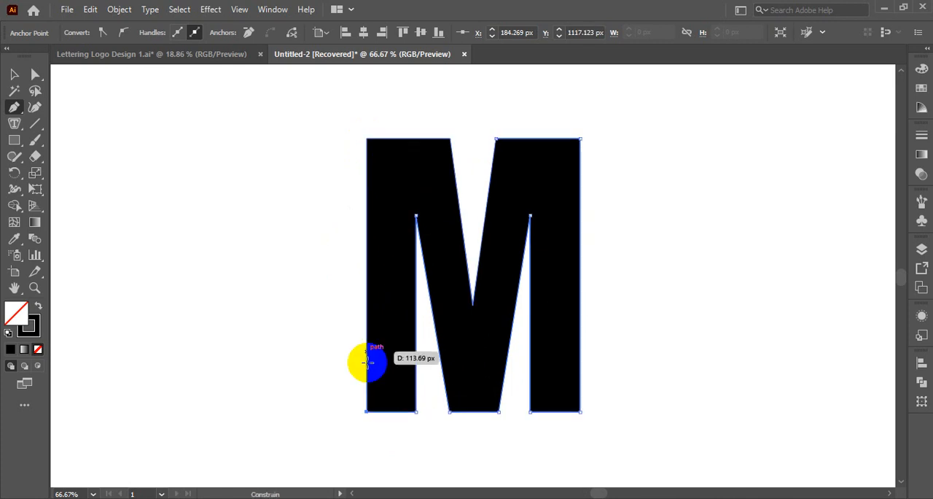
pyautogui.click(367, 139)
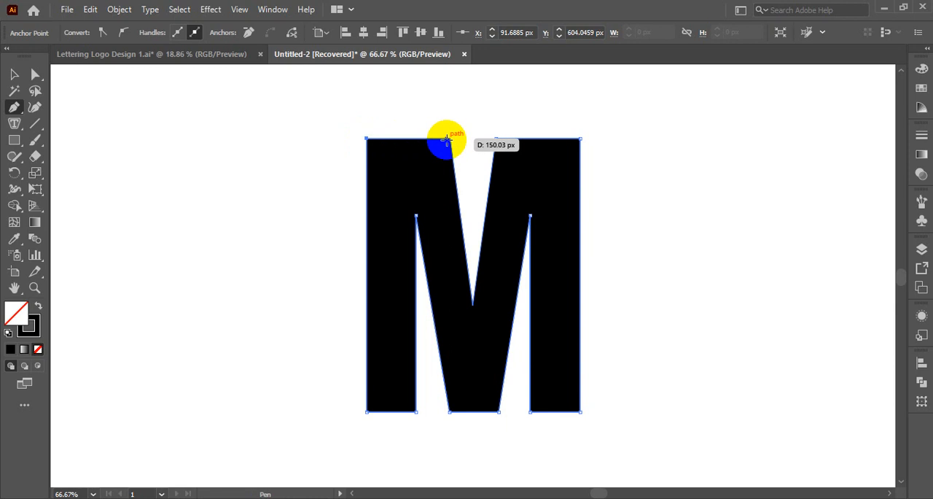
pyautogui.click(450, 139)
pyautogui.click(473, 304)
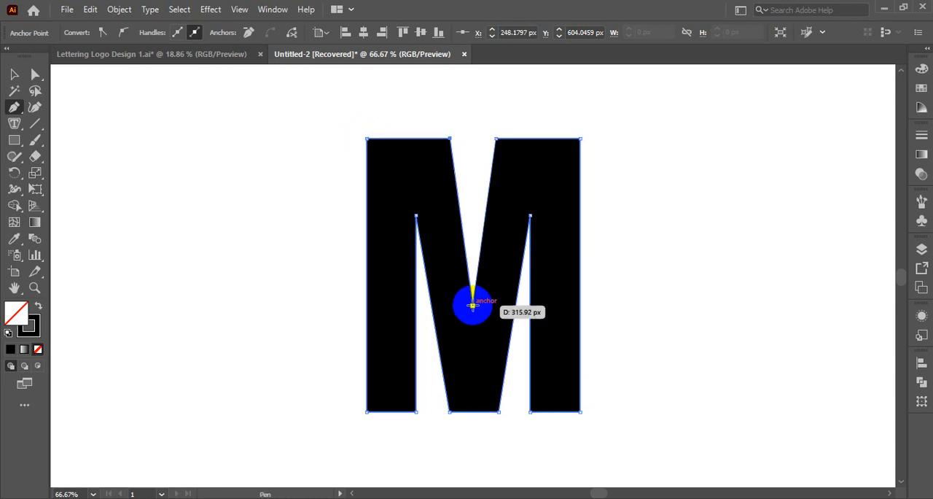
pyautogui.click(495, 137)
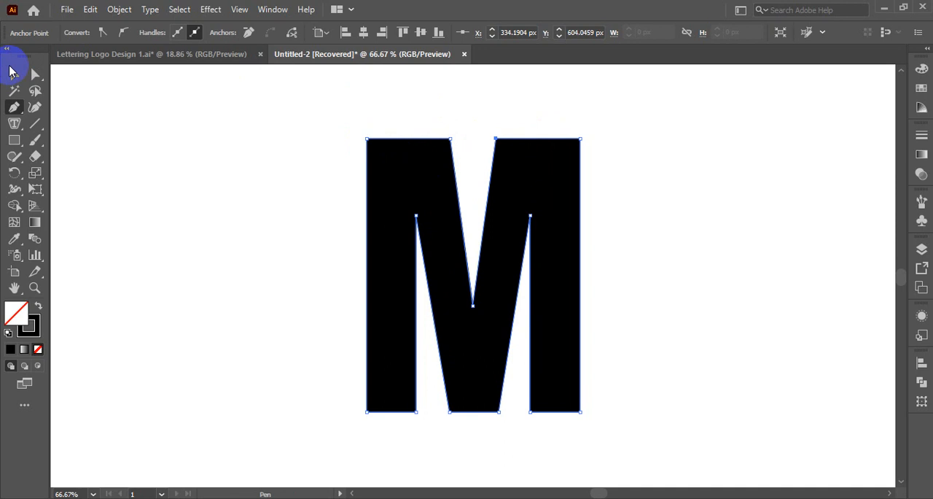
# Move the original black M to the left of the traced M, and give the traced path a black fill without a stroke.
pyautogui.click(10, 75)
pyautogui.moveTo(531, 182); pyautogui.dragTo(243, 169)
pyautogui.moveTo(354, 130); pyautogui.dragTo(528, 287)
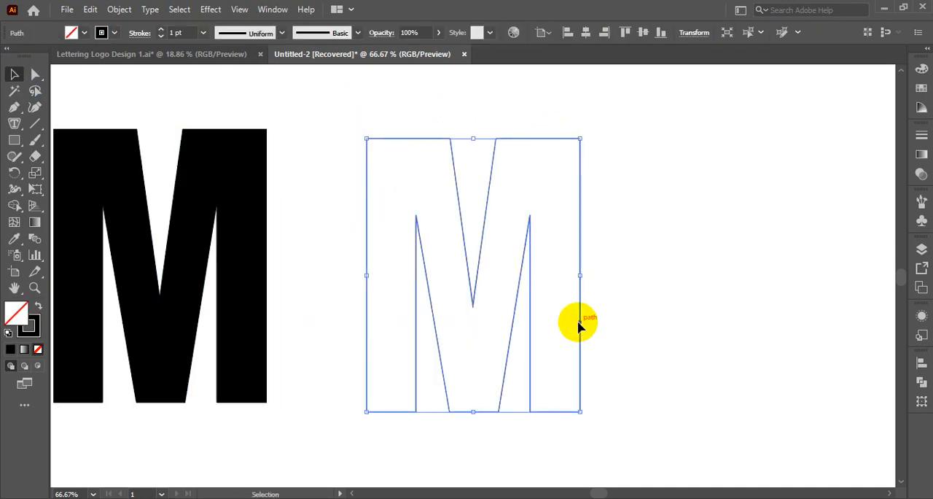
pyautogui.click(39, 309)
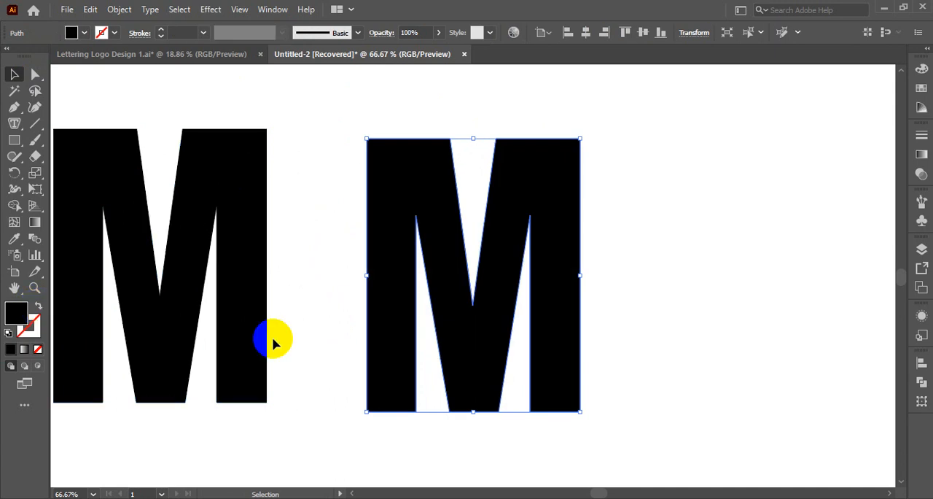
# Create area type inside the traced path of the letter M, starting from its upper-left edge.
pyautogui.click(14, 125)
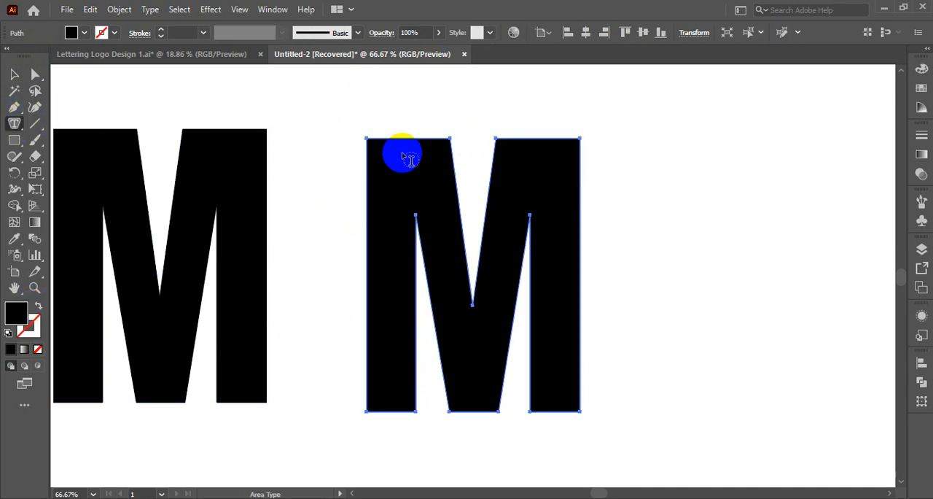
pyautogui.click(374, 143)
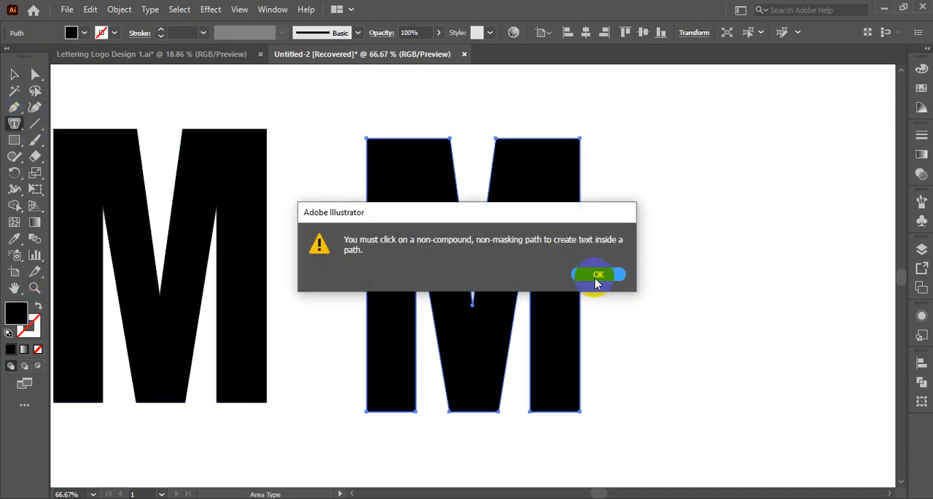
pyautogui.click(597, 276)
pyautogui.click(379, 140)
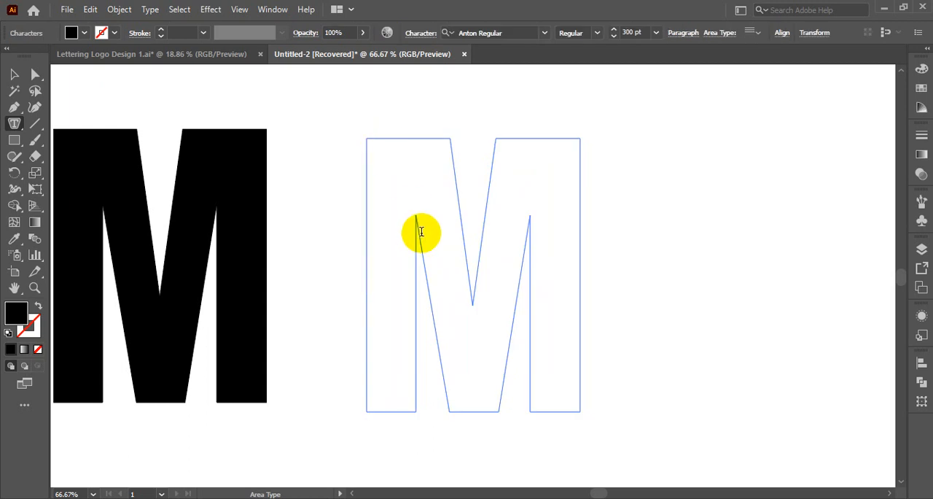
# Set the area type's font size to 24 pt and enter LOGO DESIGN inside the traced M.
pyautogui.click(656, 33)
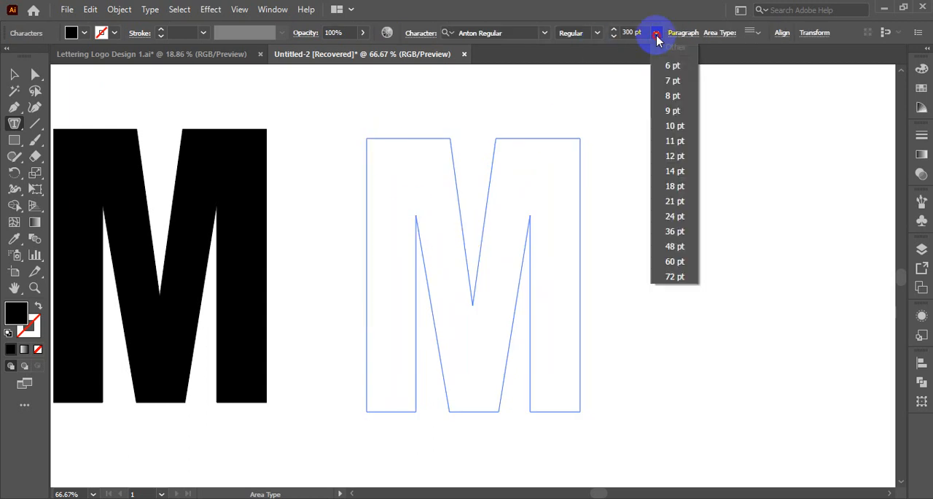
pyautogui.click(675, 264)
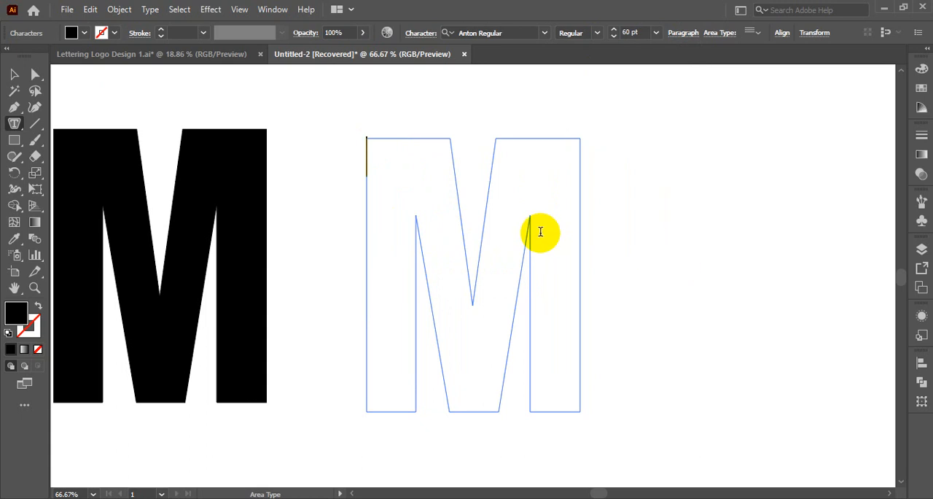
pyautogui.click(656, 33)
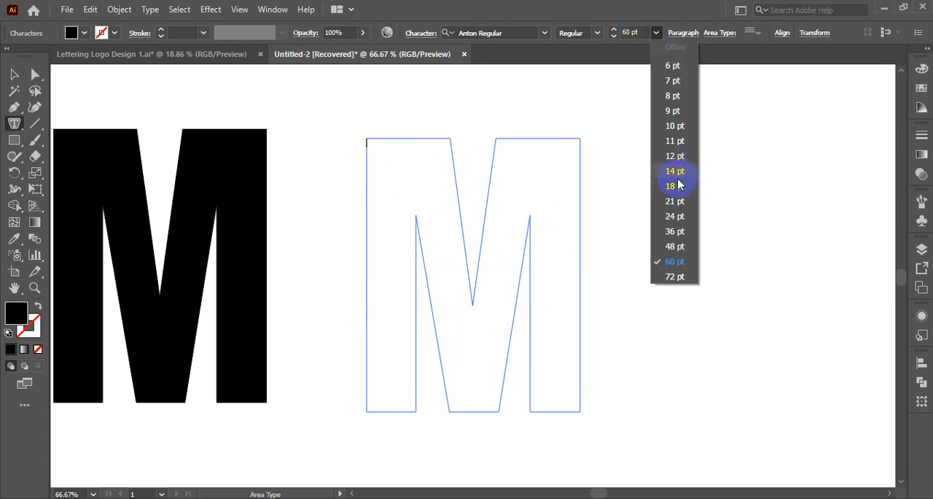
pyautogui.click(675, 218)
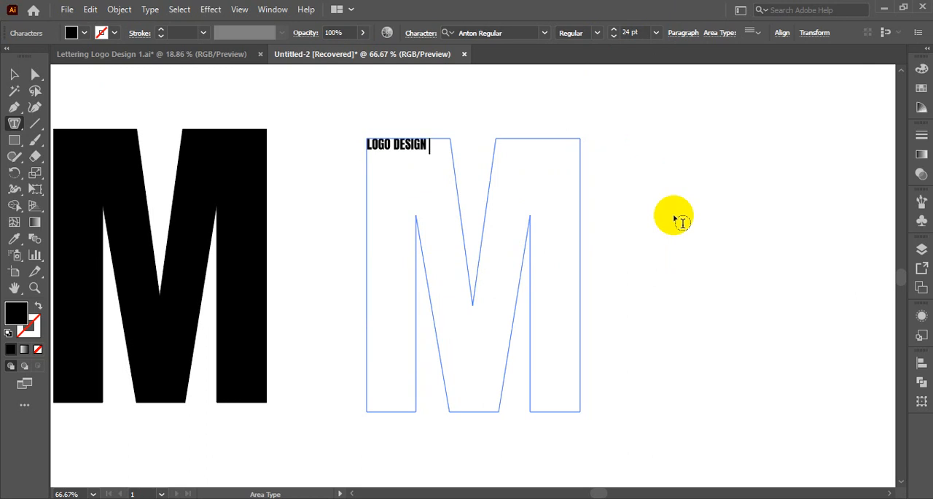
# Extend the area type inside the traced M to LETTERING LOGO DESIGN and paste the phrase repeatedly until the letter is full.
pyautogui.tripleClick(384, 145)
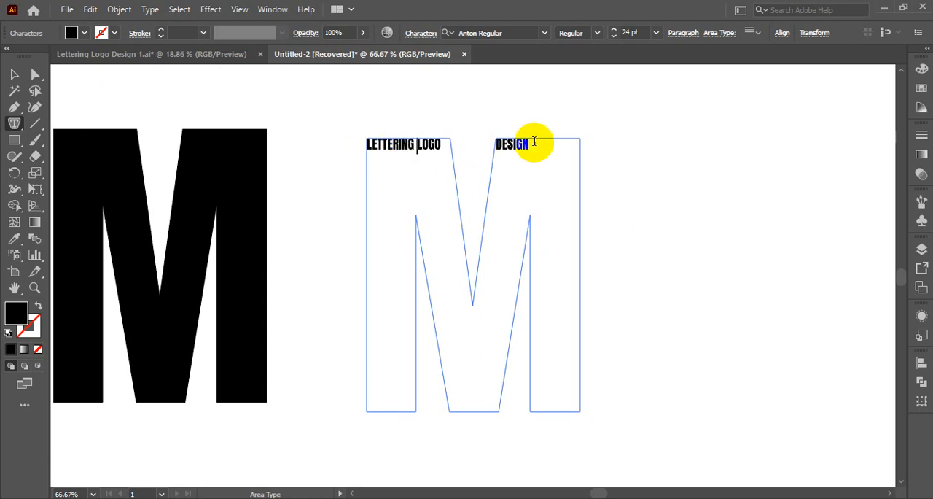
pyautogui.moveTo(534, 143); pyautogui.dragTo(365, 144)
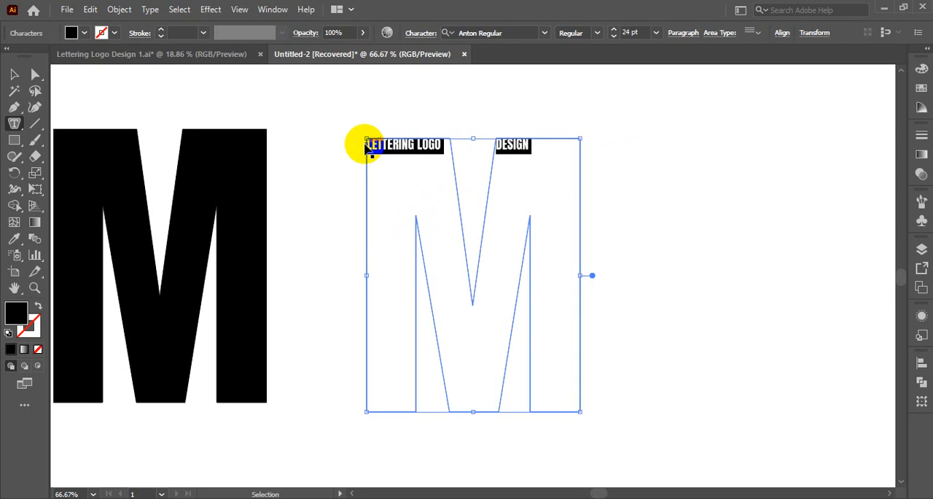
pyautogui.click(536, 146)
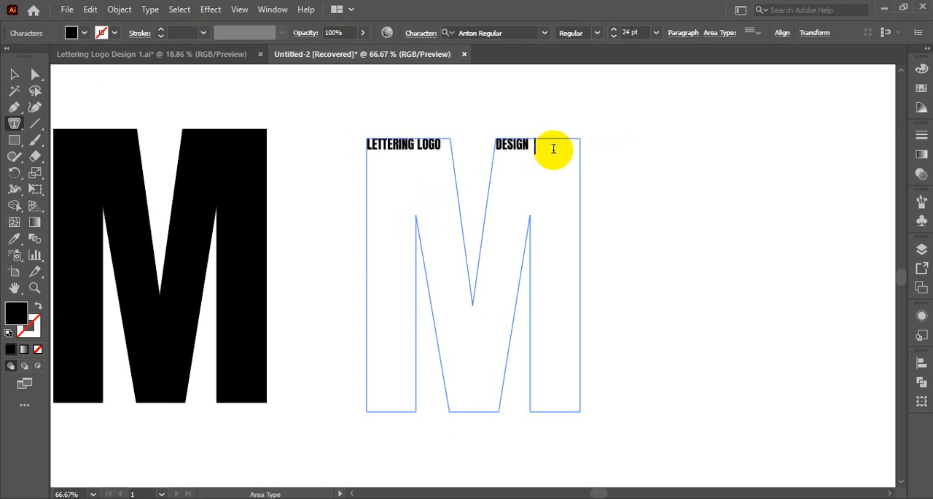
pyautogui.press('Escape')
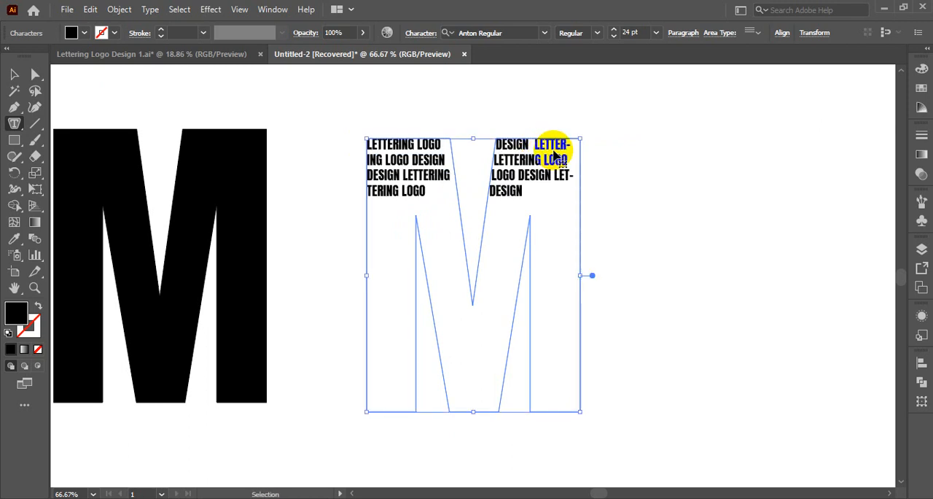
pyautogui.hotkey('ctrl', 'v')
pyautogui.hotkey('ctrl', 'v')
pyautogui.hotkey('ctrl', 'v')
pyautogui.hotkey('ctrl', 'v')
pyautogui.hotkey('ctrl', 'v')
pyautogui.hotkey('ctrl', 'v')
pyautogui.hotkey('ctrl', 'v')
pyautogui.hotkey('ctrl', 'v')
pyautogui.hotkey('ctrl', 'v')
pyautogui.hotkey('ctrl', 'v')
pyautogui.hotkey('ctrl', 'v')
pyautogui.hotkey('ctrl', 'v')
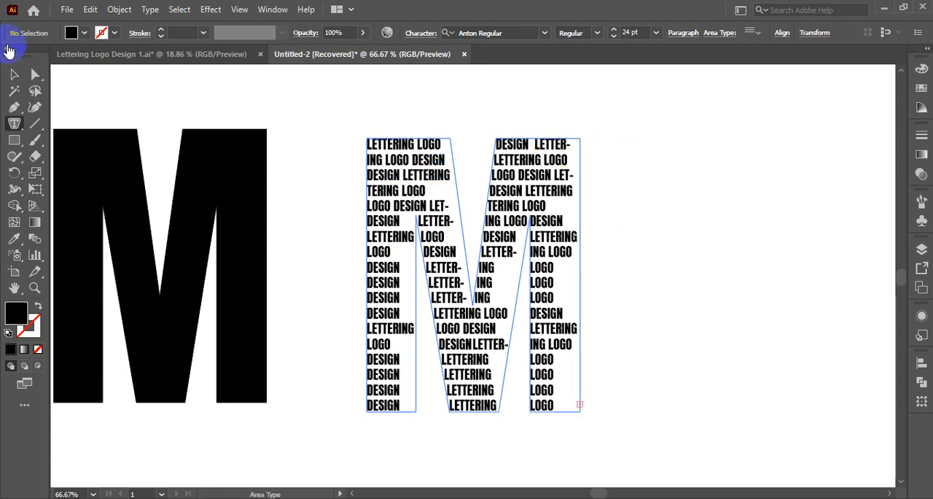
# Justify all lines of the area type so the text fills the full width of the M shape.
pyautogui.click(15, 75)
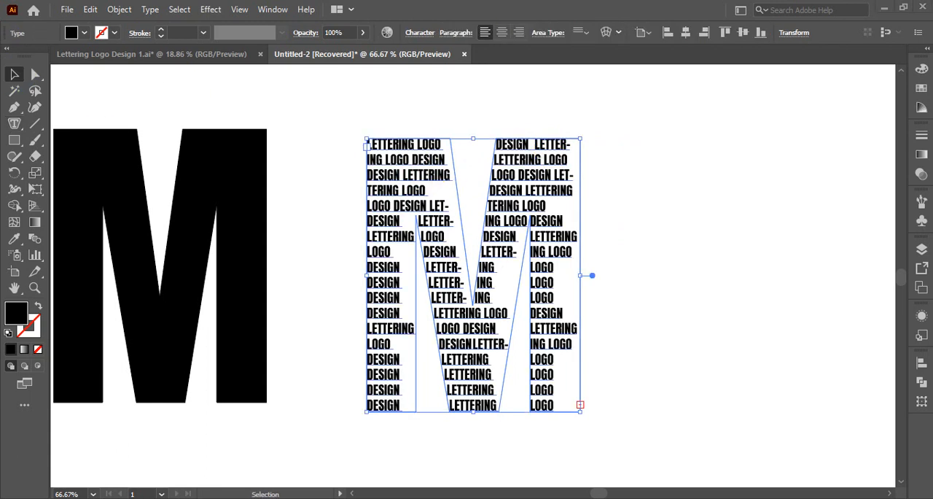
pyautogui.click(456, 33)
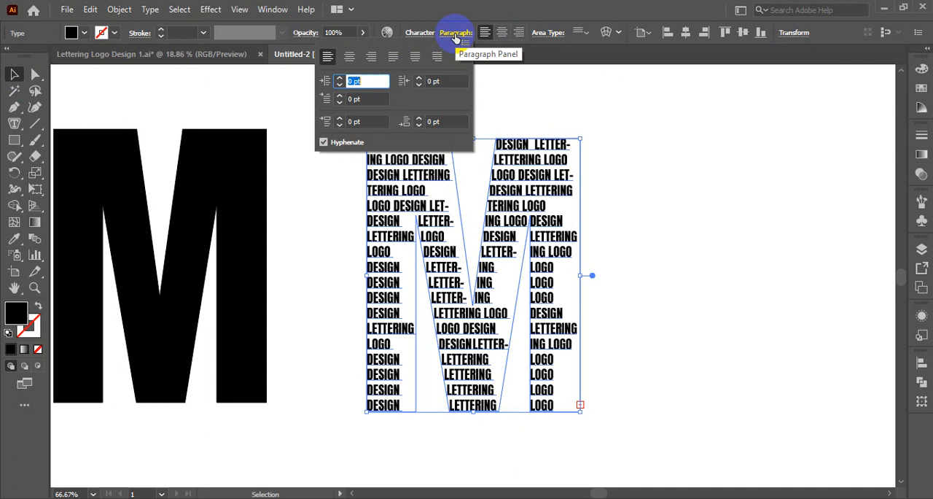
pyautogui.click(459, 59)
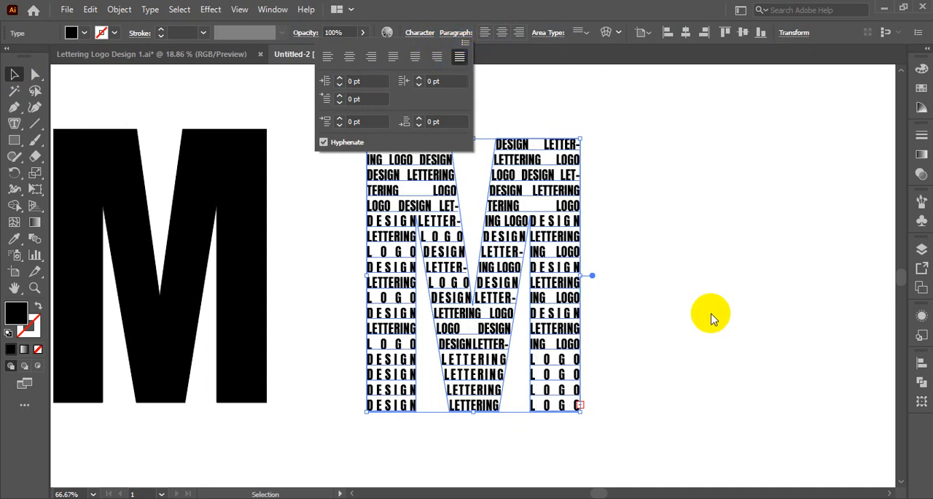
pyautogui.click(653, 350)
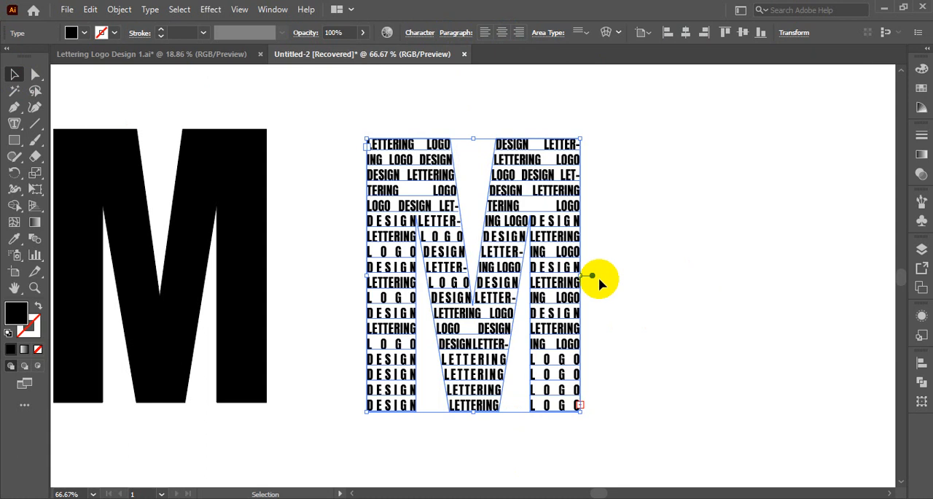
pyautogui.click(595, 239)
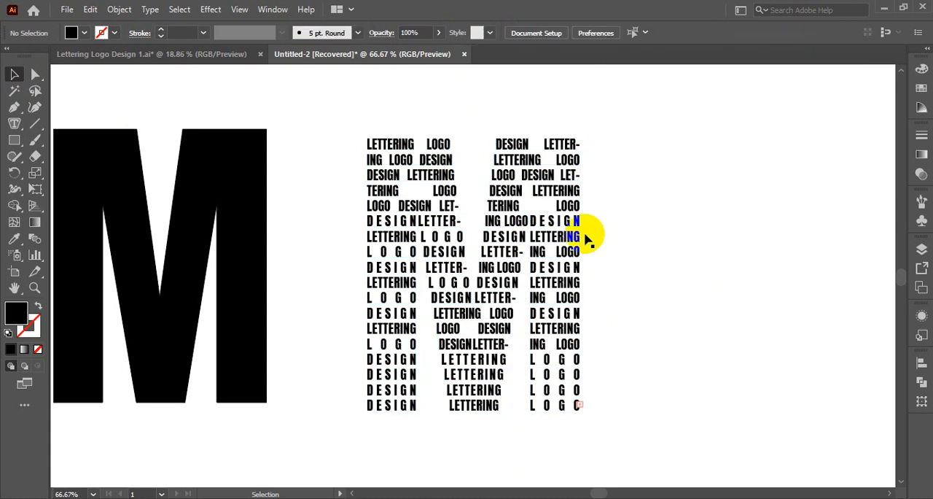
# Give the LETTERING LOGO DESIGN area type a red fill.
pyautogui.click(500, 244)
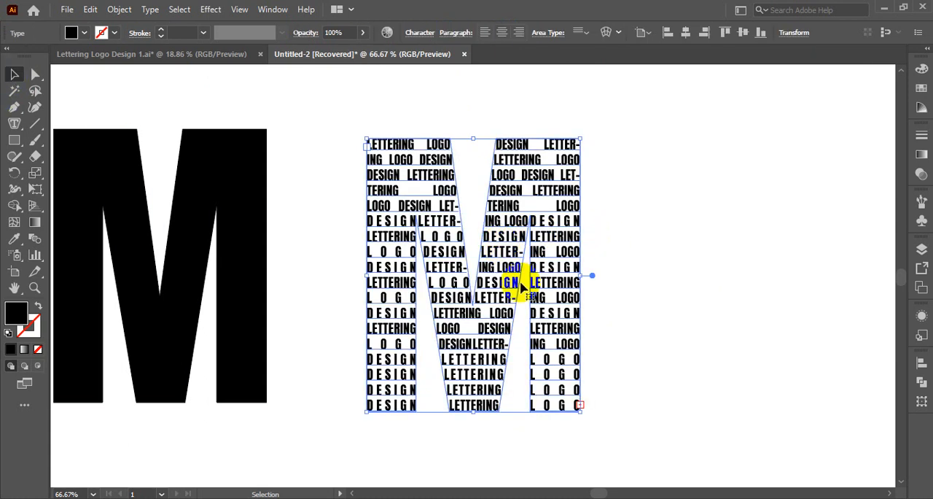
pyautogui.click(85, 33)
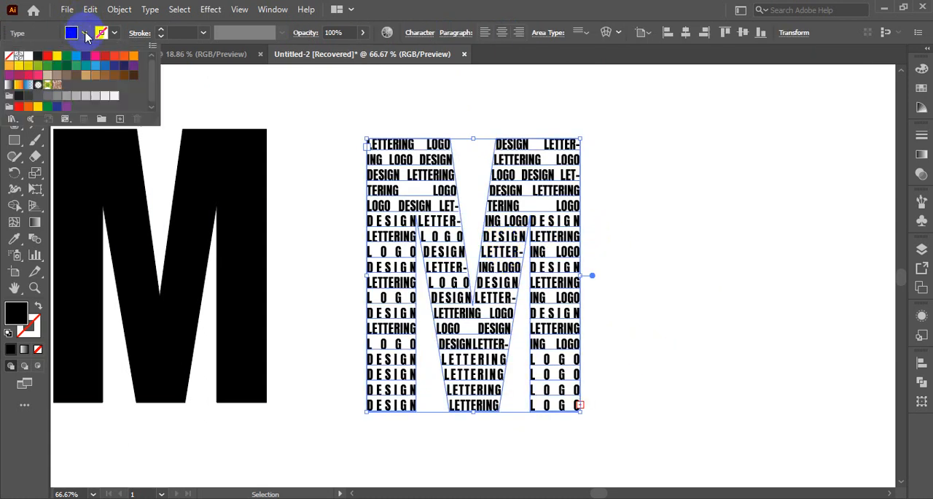
pyautogui.click(47, 56)
pyautogui.click(740, 302)
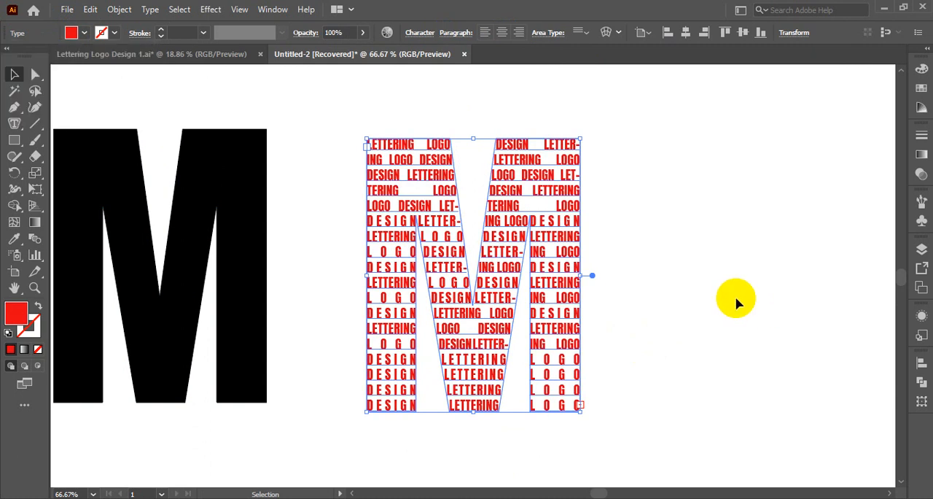
pyautogui.click(720, 299)
pyautogui.scroll(2, 720, 299)
pyautogui.scroll(-3, 721, 299)
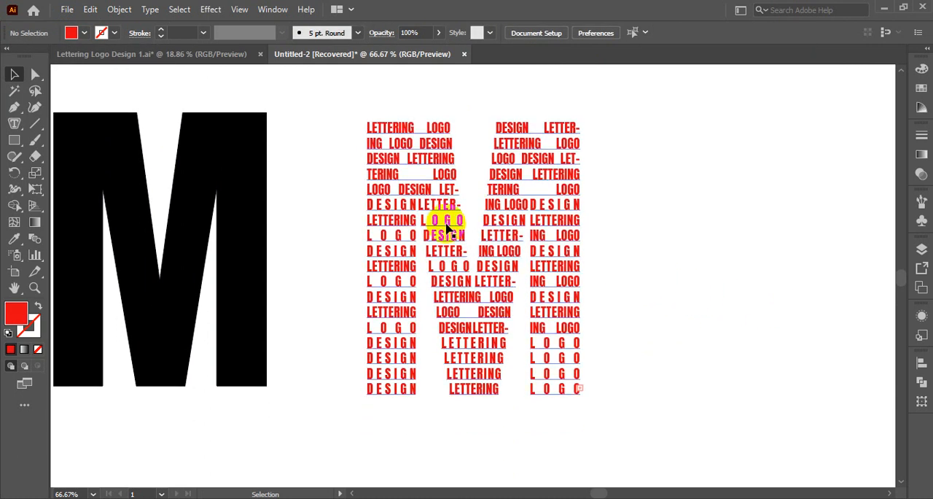
# Move the original black M directly behind the red area type so the two letter shapes overlap.
pyautogui.click(496, 241)
pyautogui.scroll(4, 496, 262)
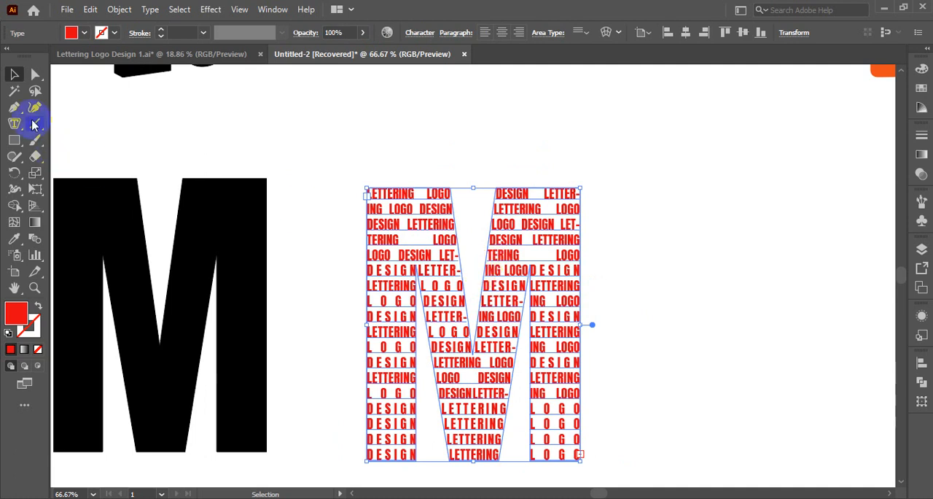
pyautogui.click(219, 245)
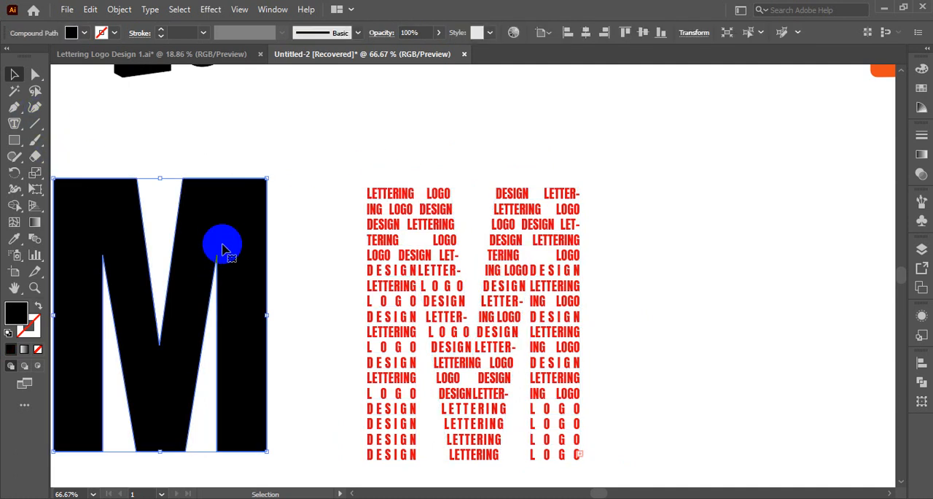
pyautogui.moveTo(226, 250); pyautogui.dragTo(535, 255)
pyautogui.click(673, 249)
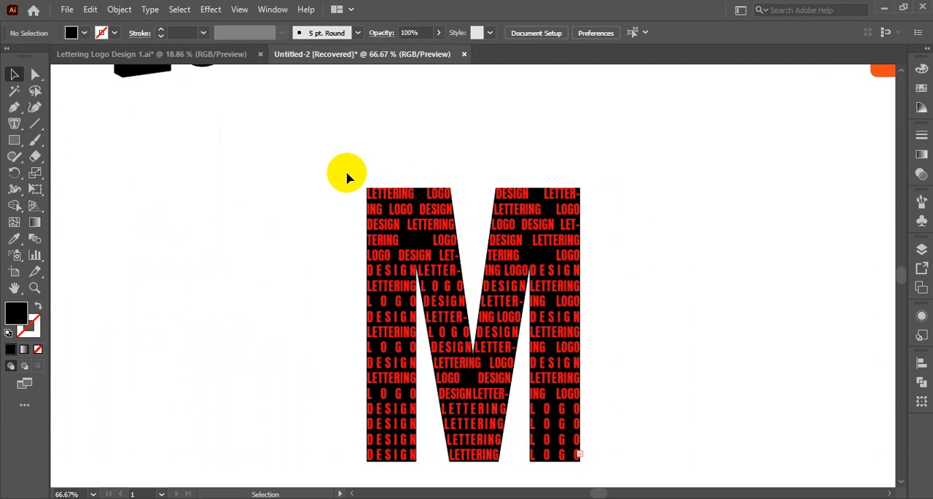
# Align the red area type and the black M by their horizontal centers and bottom edges.
pyautogui.moveTo(603, 448); pyautogui.dragTo(645, 456)
pyautogui.scroll(-2, 648, 413)
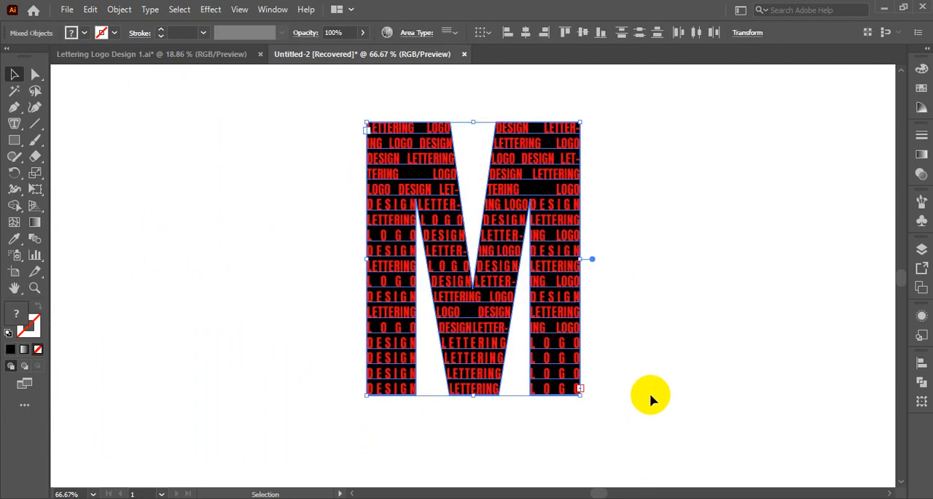
pyautogui.click(529, 35)
pyautogui.click(600, 32)
pyautogui.click(647, 275)
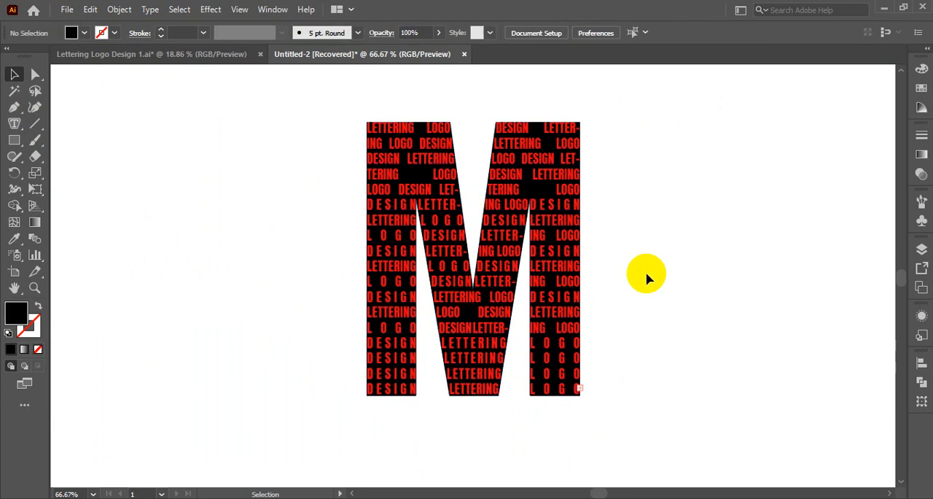
# Group the red area type with the black M behind it.
pyautogui.moveTo(350, 143); pyautogui.dragTo(580, 419)
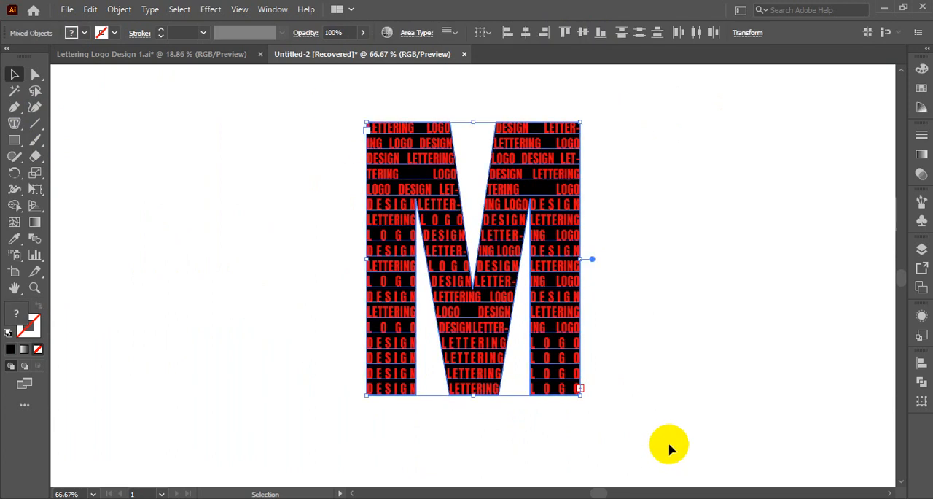
pyautogui.press('a')
pyautogui.press('v')
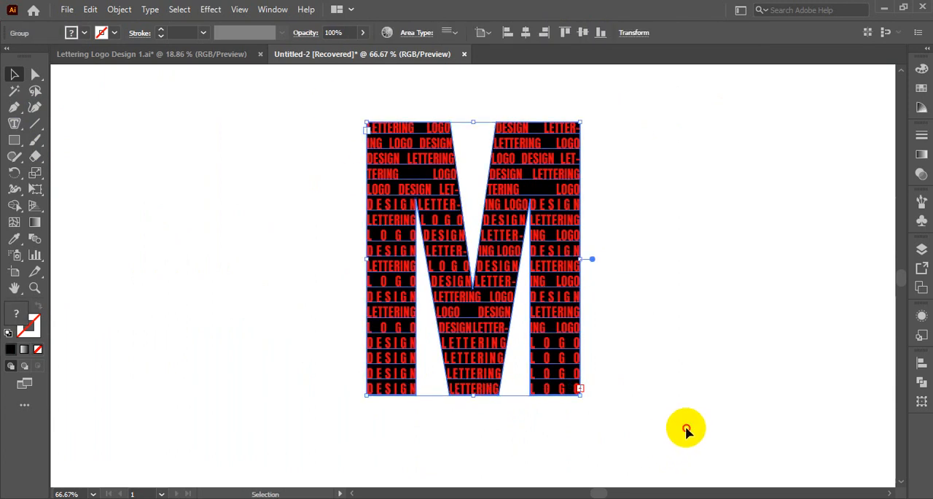
pyautogui.click(685, 425)
pyautogui.scroll(5, 686, 425)
pyautogui.scroll(-5, 687, 421)
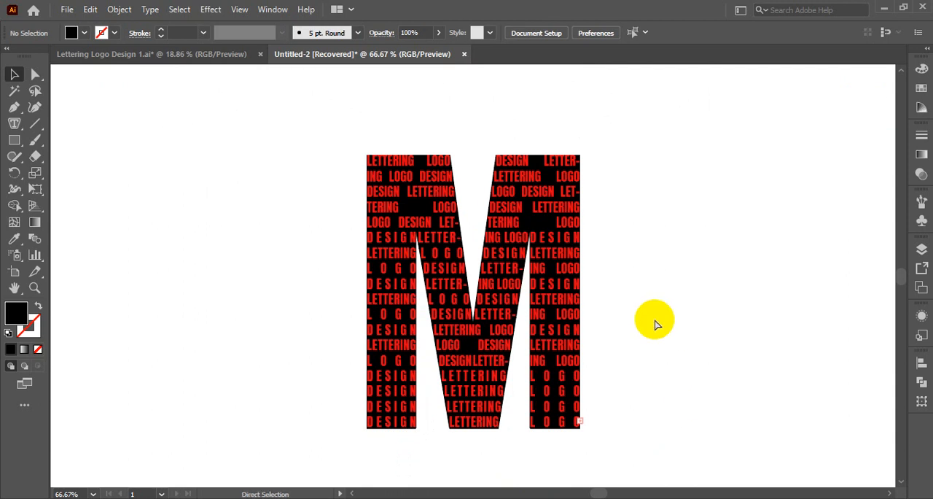
# Move the grouped M beneath the orange LOGO DEISNG text and enlarge it proportionally.
pyautogui.hotkey('ctrl', '0')
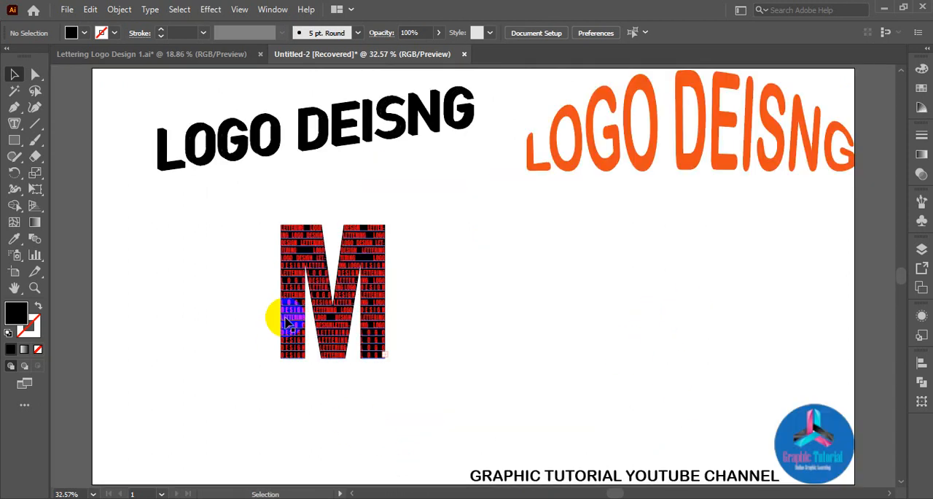
pyautogui.moveTo(323, 301); pyautogui.dragTo(700, 282)
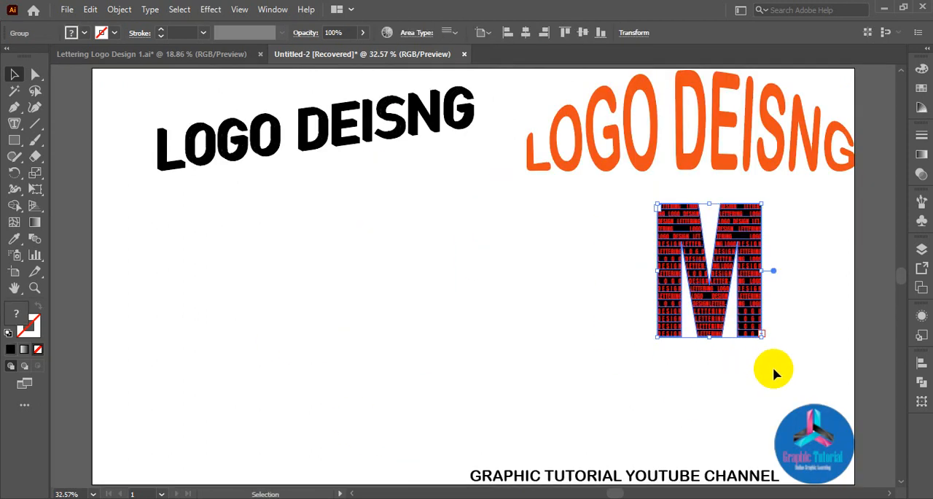
pyautogui.moveTo(762, 333); pyautogui.dragTo(800, 380)
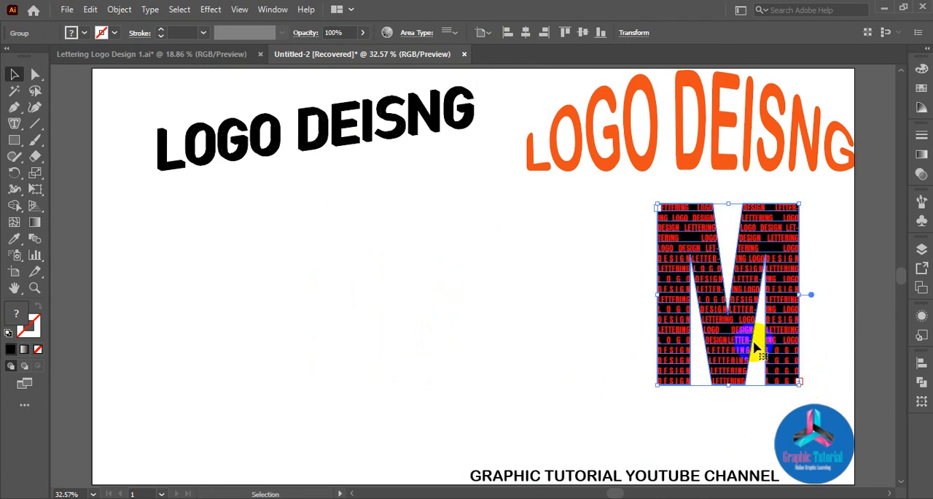
# Ungroup the M logo, separate its red text from the black M, and place a duplicate black M in the artboard's empty left half.
pyautogui.rightClick(735, 325)
pyautogui.click(780, 201)
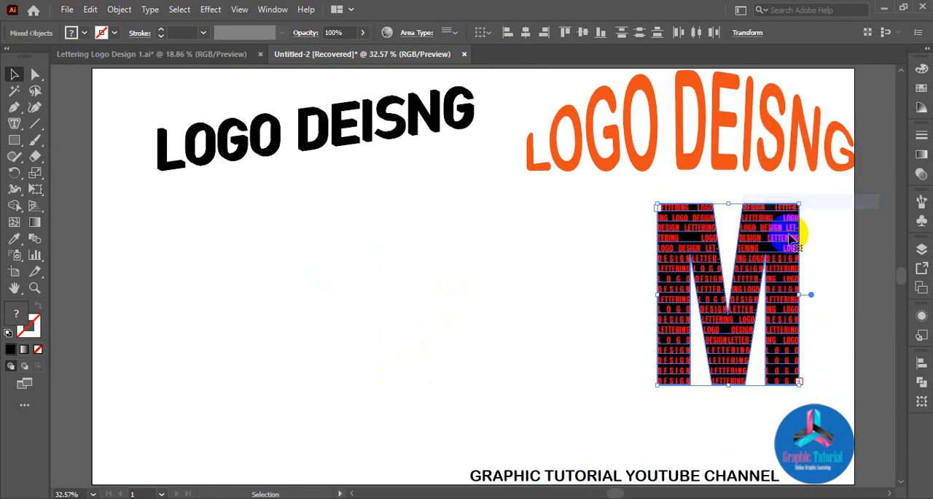
pyautogui.click(816, 304)
pyautogui.moveTo(727, 271); pyautogui.dragTo(696, 290)
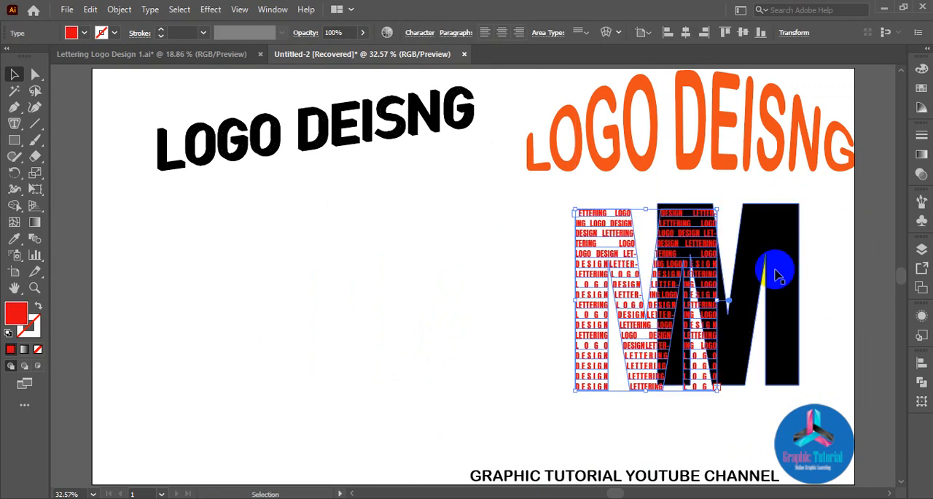
pyautogui.moveTo(777, 267); pyautogui.dragTo(684, 291)
pyautogui.click(459, 315)
# Center the red area type on the black M behind it and group the two again.
pyautogui.moveTo(523, 204); pyautogui.dragTo(764, 356)
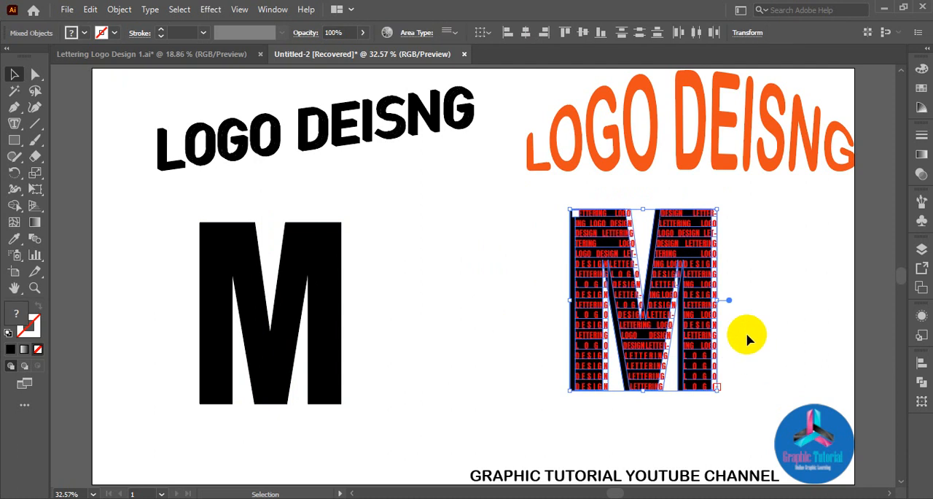
pyautogui.click(567, 34)
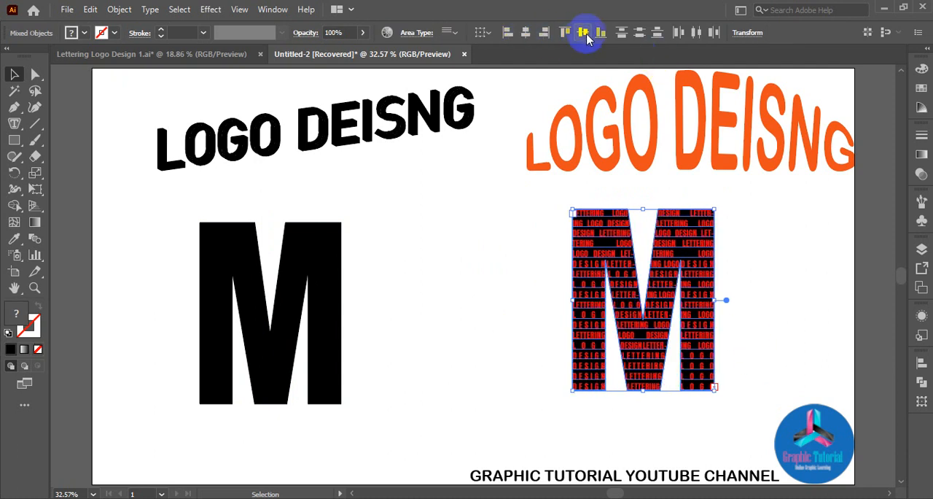
pyautogui.press('a')
pyautogui.click(701, 320)
pyautogui.press('v')
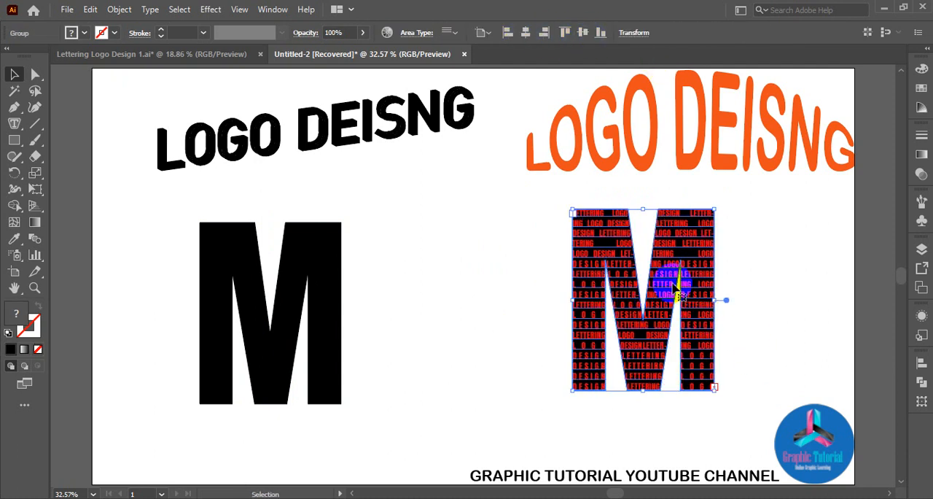
# Move the grouped text-filled M toward the artboard's right edge, above the Graphic Tutorial logo.
pyautogui.moveTo(698, 310); pyautogui.dragTo(792, 328)
pyautogui.click(435, 315)
pyautogui.scroll(-3, 436, 315)
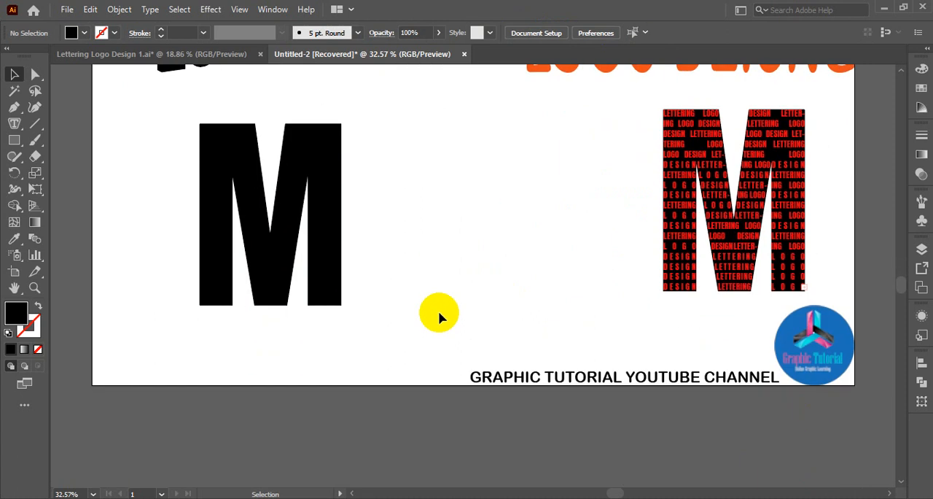
# Move the plain black M beside the text-filled M, level with it and on its left.
pyautogui.click(344, 240)
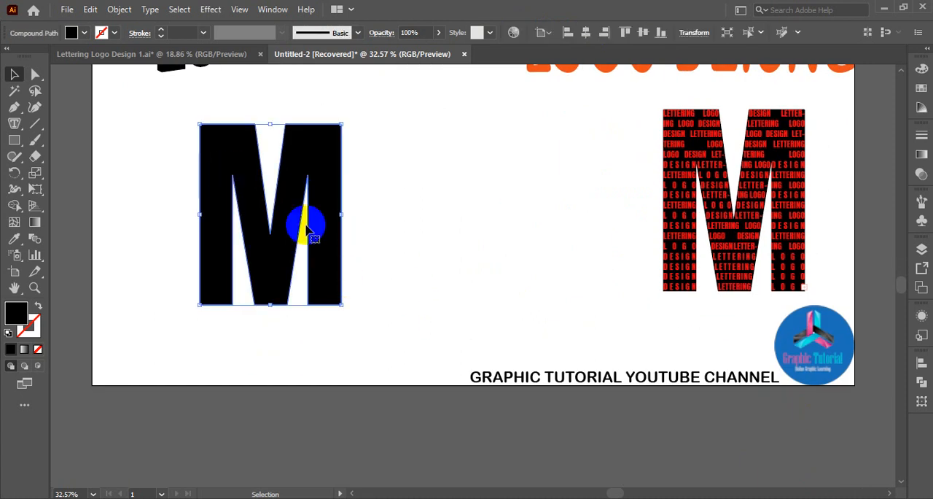
pyautogui.click(414, 267)
pyautogui.scroll(2, 408, 254)
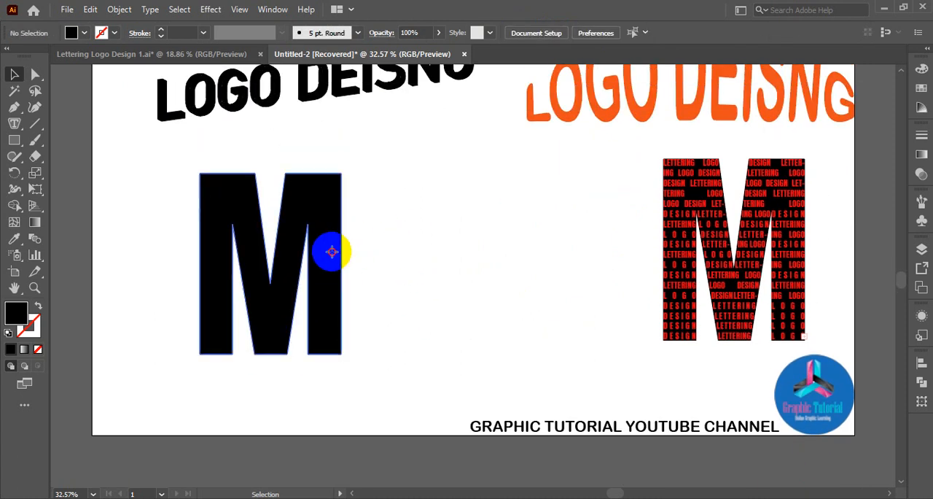
pyautogui.moveTo(327, 250); pyautogui.dragTo(608, 237)
pyautogui.click(305, 234)
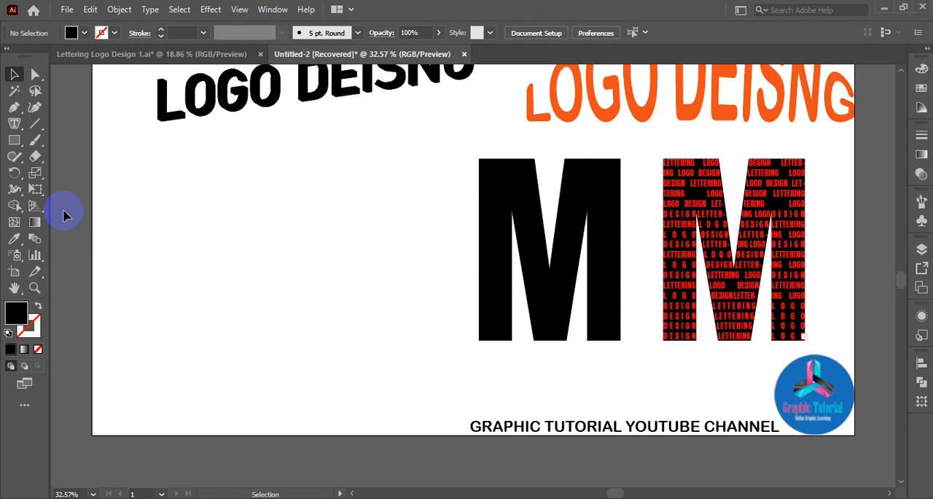
# Draw a long horizontal line segment below the black LOGO DEISNG text, in the empty area left of the black M.
pyautogui.click(34, 125)
pyautogui.moveTo(111, 158); pyautogui.dragTo(430, 159)
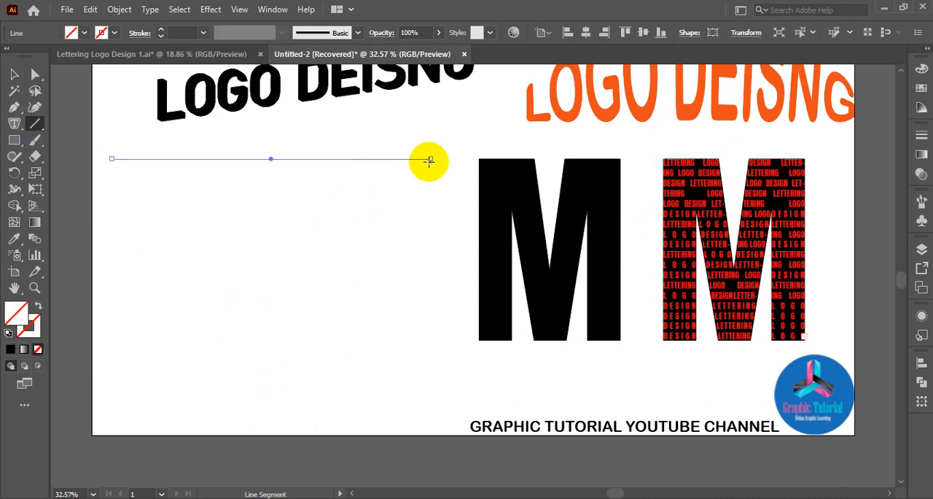
# Try 3 pt and 10 pt stroke weights on the horizontal line below the black LOGO DEISNG text.
pyautogui.click(204, 33)
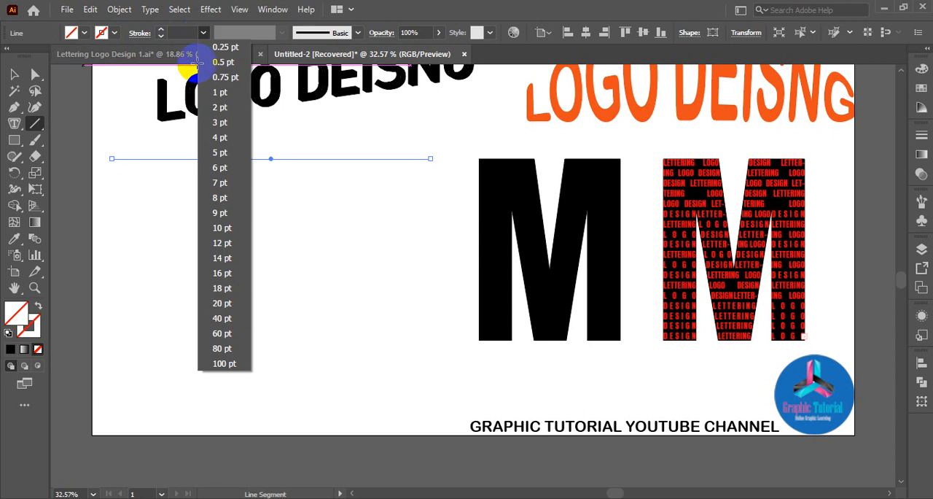
pyautogui.click(217, 124)
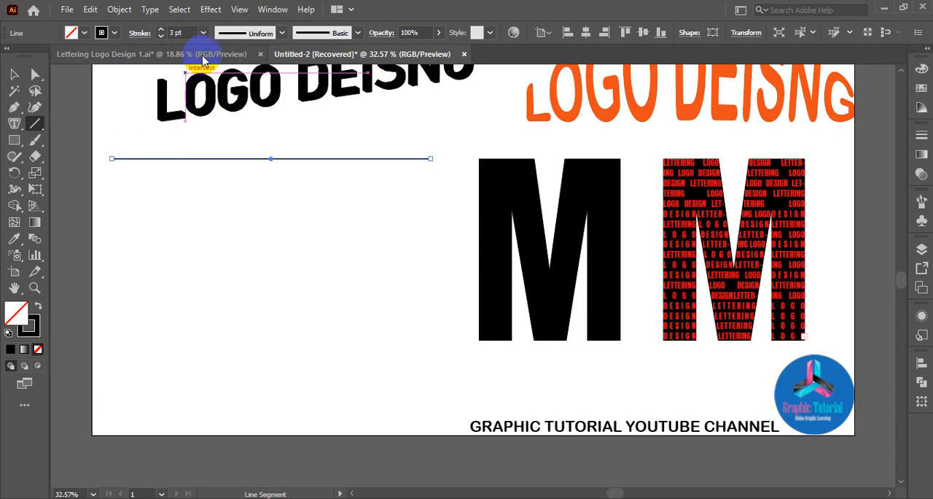
pyautogui.click(204, 33)
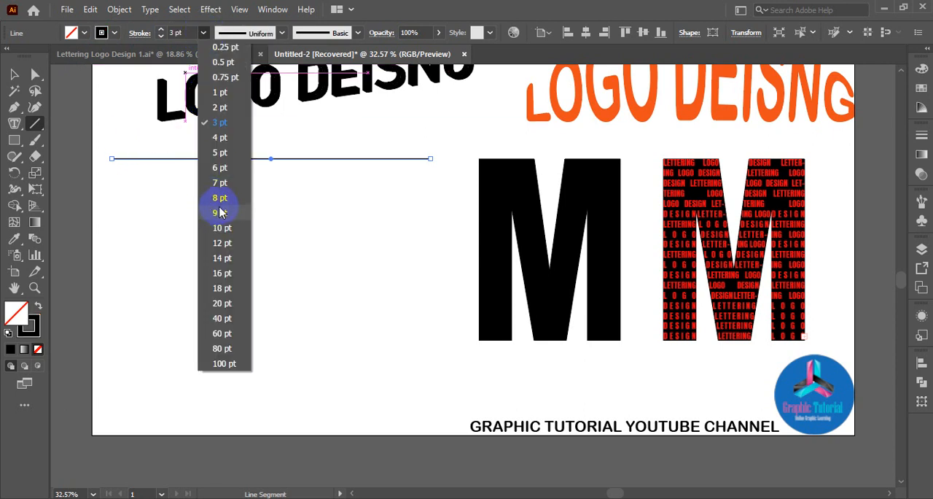
pyautogui.click(221, 228)
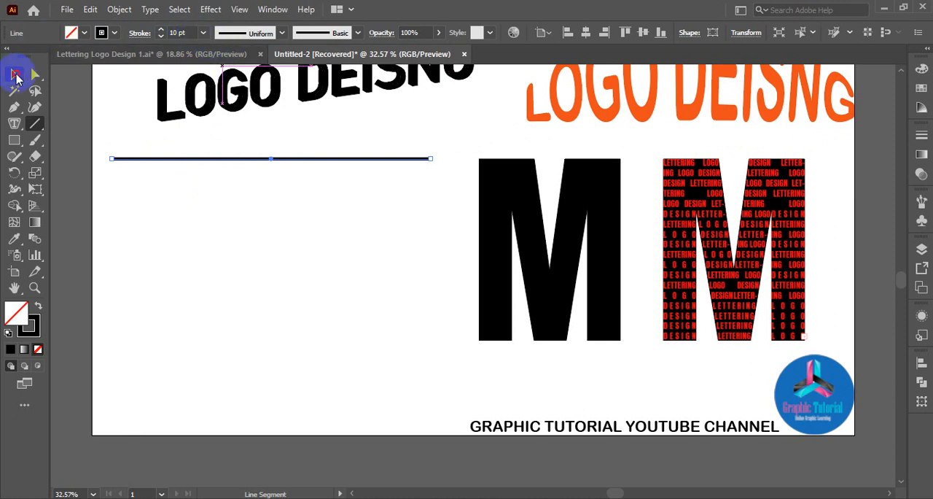
pyautogui.click(16, 76)
pyautogui.click(321, 228)
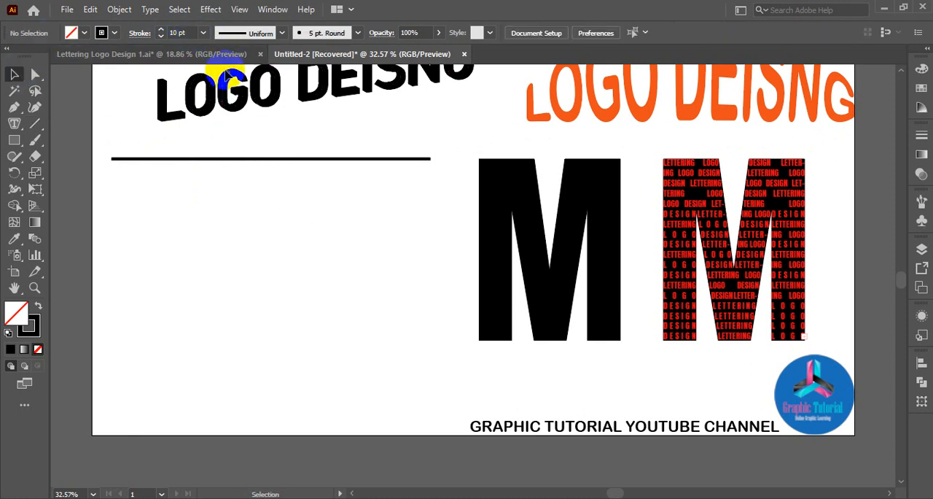
# Set the horizontal line's stroke weight to 2 pt.
pyautogui.click(264, 158)
pyautogui.click(204, 34)
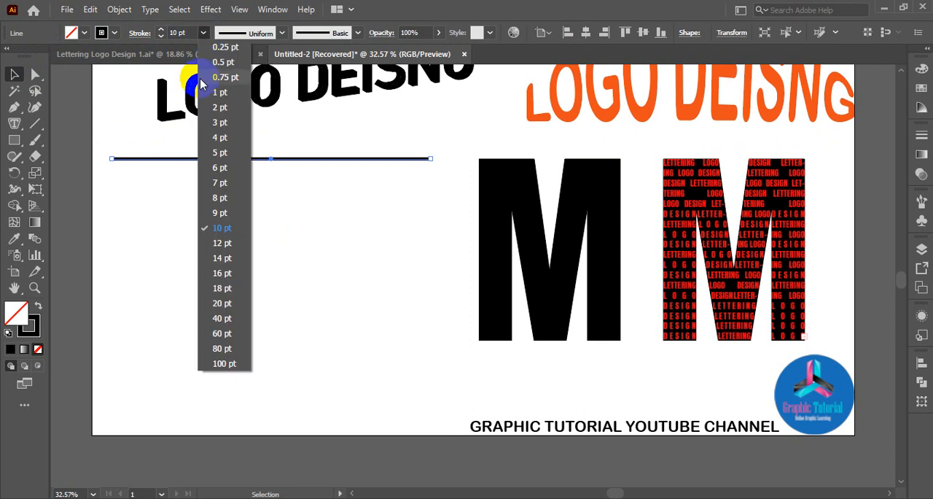
pyautogui.click(218, 116)
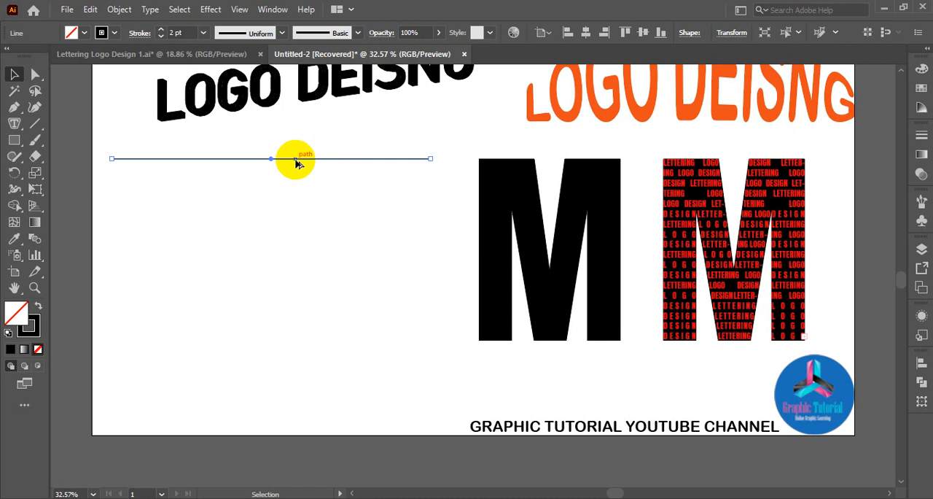
# Duplicate the line slightly below itself and repeat the copy to stack evenly spaced lines down to near the artboard's lower edge.
pyautogui.moveTo(296, 162)
pyautogui.mouseDown()
pyautogui.moveTo(297, 177)
pyautogui.moveTo(296, 169)
pyautogui.mouseUp()
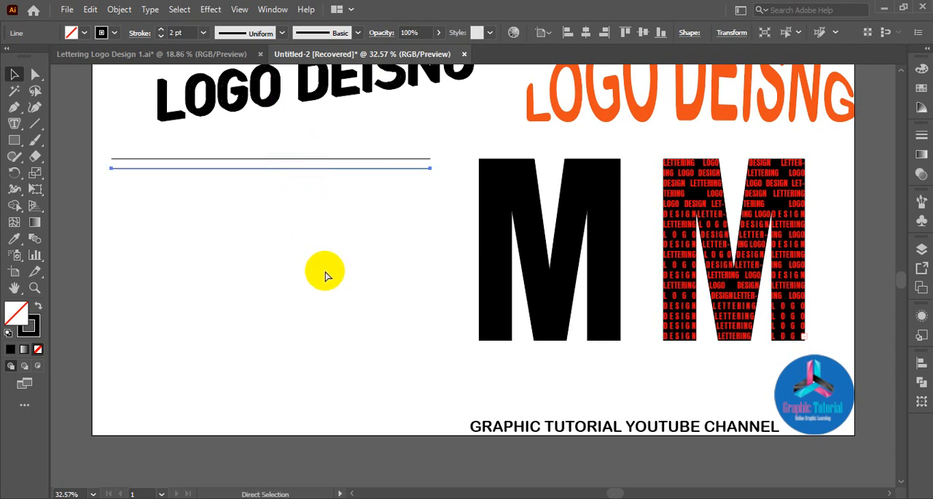
pyautogui.hotkey('ctrl', 'd')
pyautogui.hotkey('ctrl', 'd')
pyautogui.hotkey('ctrl', 'd')
pyautogui.hotkey('ctrl', 'd')
pyautogui.hotkey('ctrl', 'd')
pyautogui.hotkey('ctrl', 'd')
pyautogui.hotkey('ctrl', 'd')
pyautogui.hotkey('ctrl', 'd')
pyautogui.hotkey('ctrl', 'd')
pyautogui.hotkey('ctrl', 'd')
pyautogui.hotkey('ctrl', 'd')
pyautogui.hotkey('ctrl', 'd')
pyautogui.hotkey('ctrl', 'd')
pyautogui.hotkey('ctrl', 'd')
pyautogui.hotkey('ctrl', 'd')
pyautogui.hotkey('ctrl', 'd')
pyautogui.hotkey('ctrl', 'd')
pyautogui.hotkey('ctrl', 'd')
pyautogui.hotkey('ctrl', 'd')
pyautogui.hotkey('ctrl', 'd')
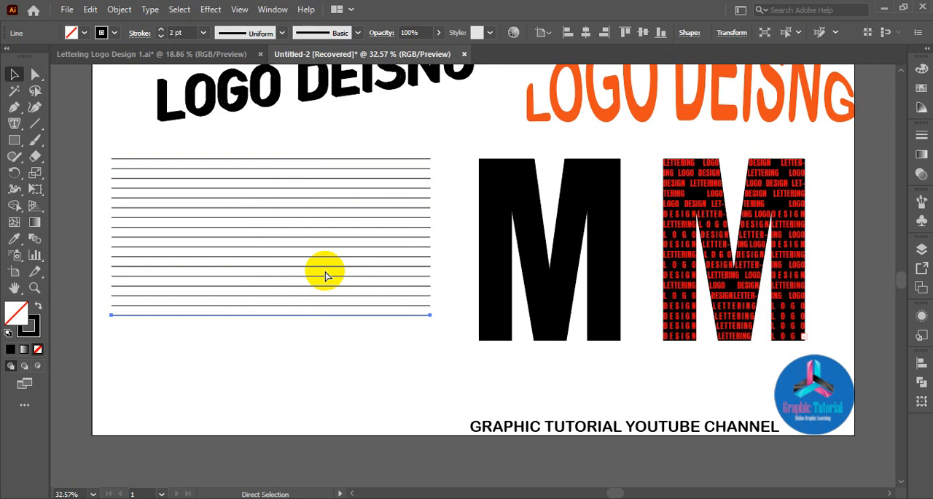
pyautogui.hotkey('ctrl', 'd')
# Offset the paths of all the stacked lines by 10 px with Miter joins and a miter limit of 4.
pyautogui.moveTo(274, 138); pyautogui.dragTo(353, 413)
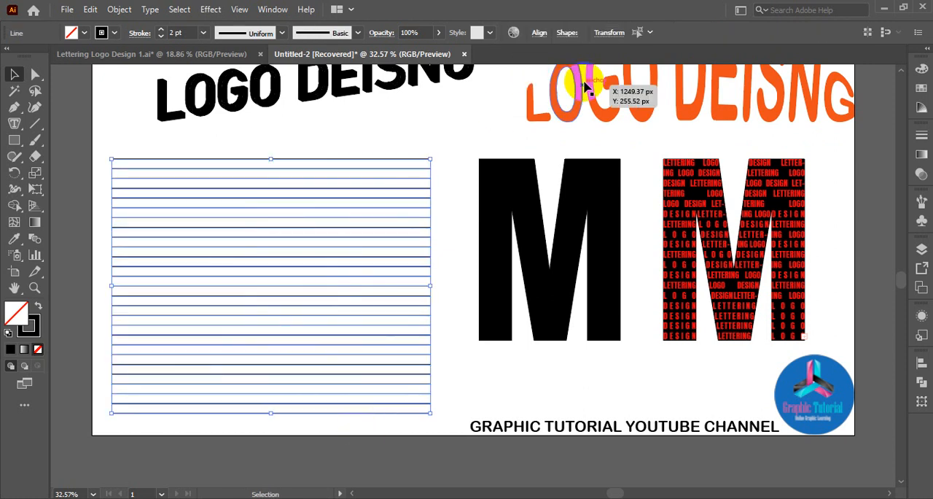
pyautogui.click(921, 364)
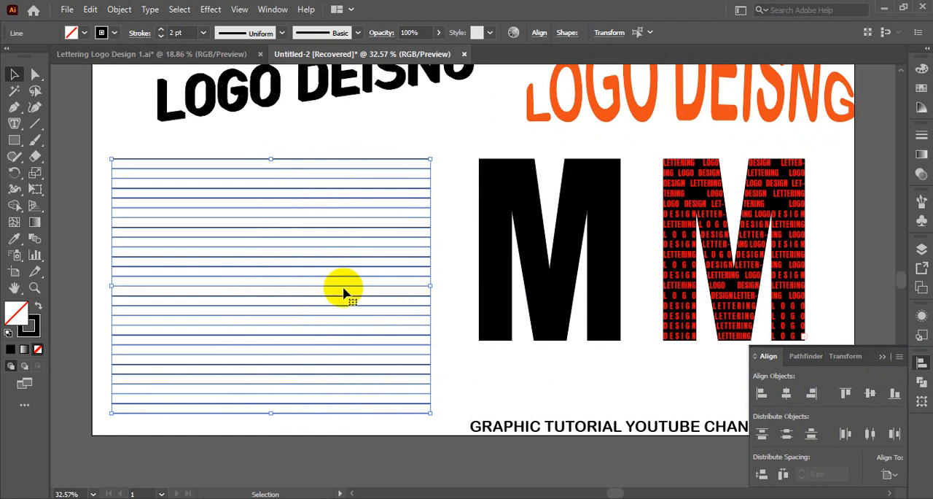
pyautogui.click(124, 13)
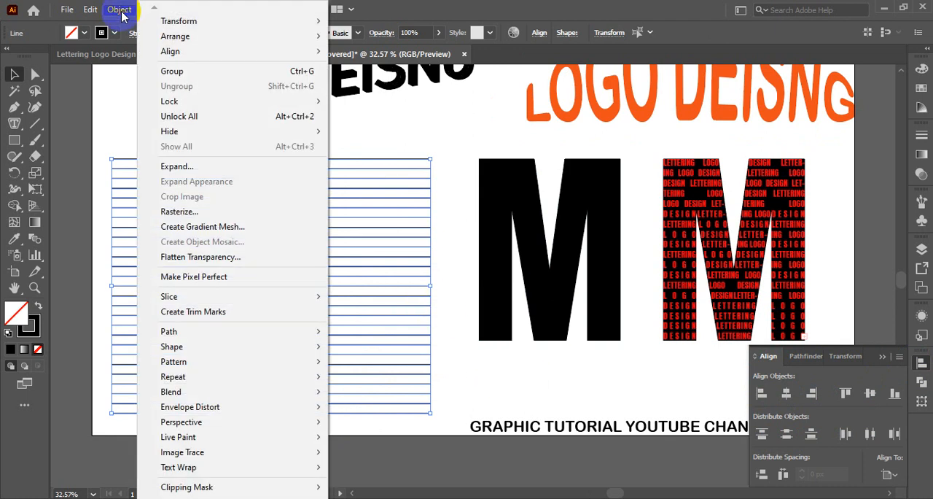
pyautogui.moveTo(168, 337)
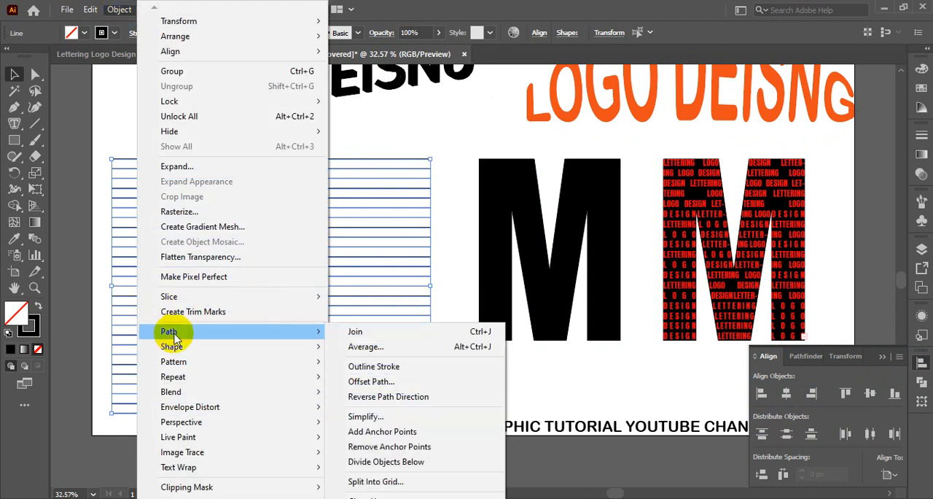
pyautogui.click(378, 384)
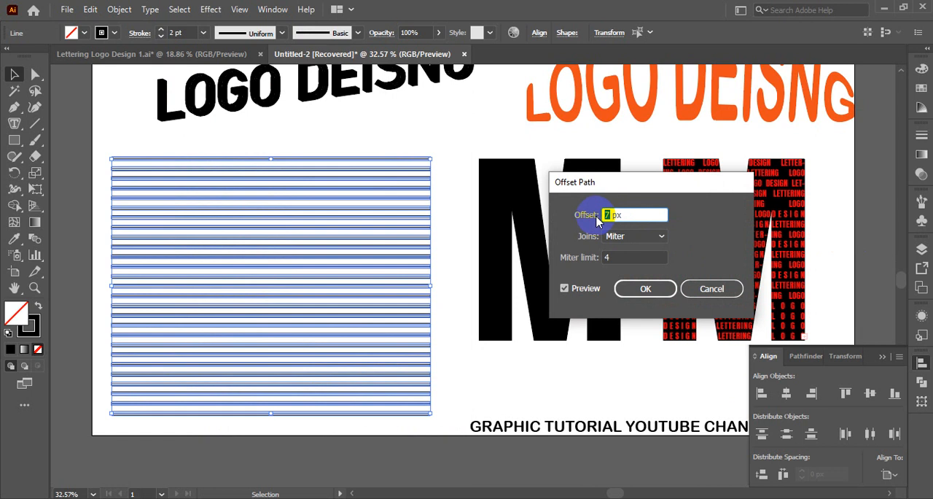
pyautogui.click(645, 288)
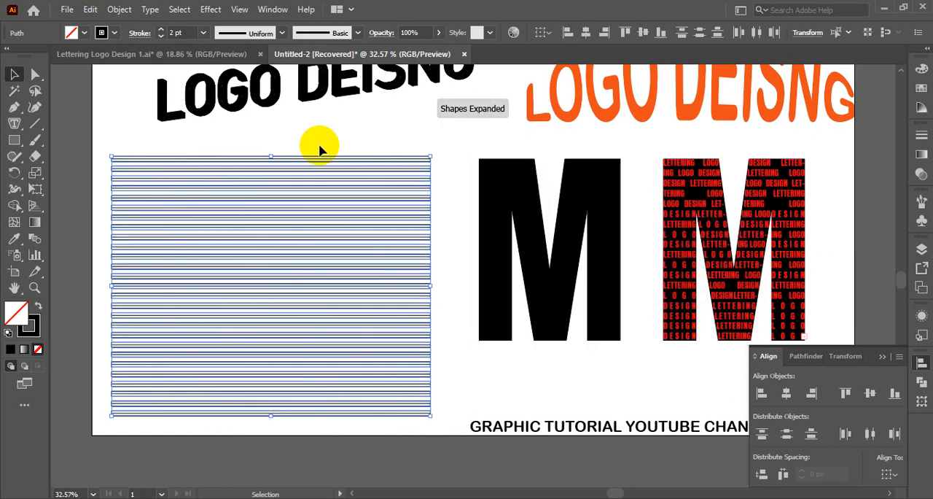
# Make a compound path from the offset strips and the lines, and release it again.
pyautogui.moveTo(300, 146); pyautogui.dragTo(376, 425)
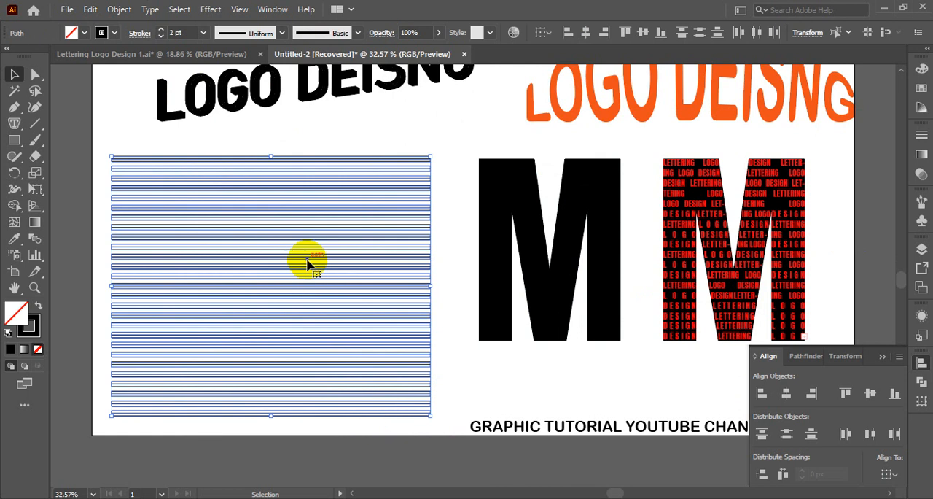
pyautogui.rightClick(309, 264)
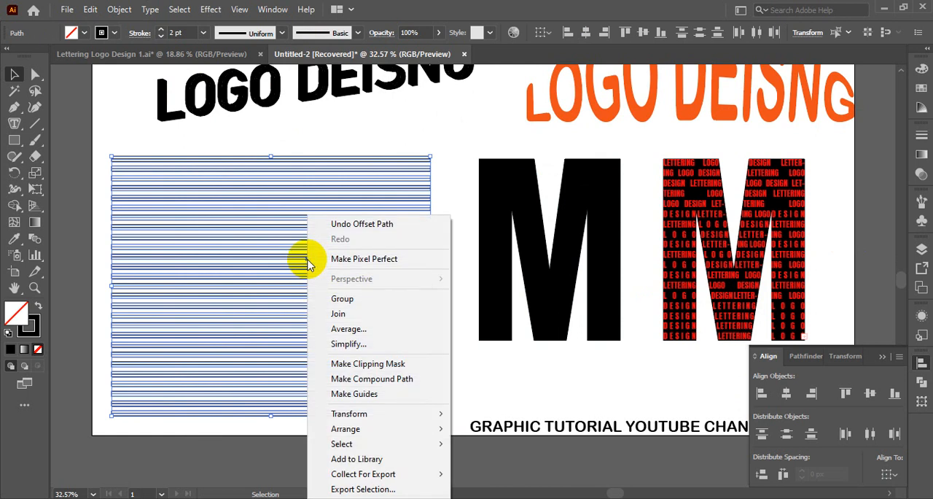
pyautogui.click(366, 379)
pyautogui.rightClick(328, 217)
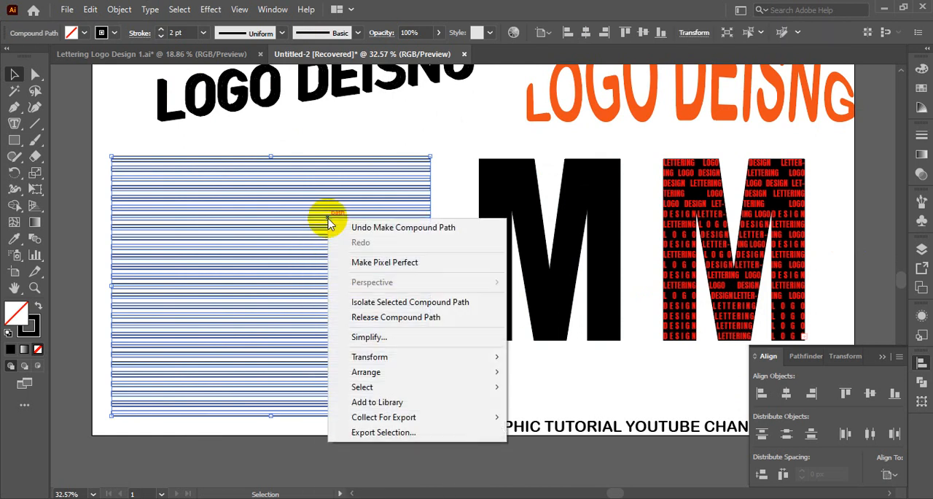
pyautogui.click(376, 317)
# Expand the fill and stroke of the selected strips and lines into filled shapes.
pyautogui.rightClick(343, 179)
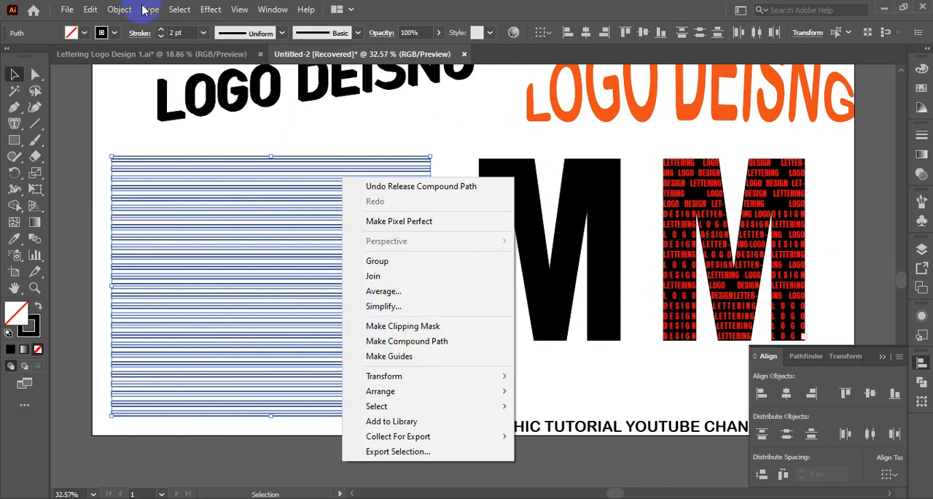
pyautogui.click(120, 10)
pyautogui.click(182, 166)
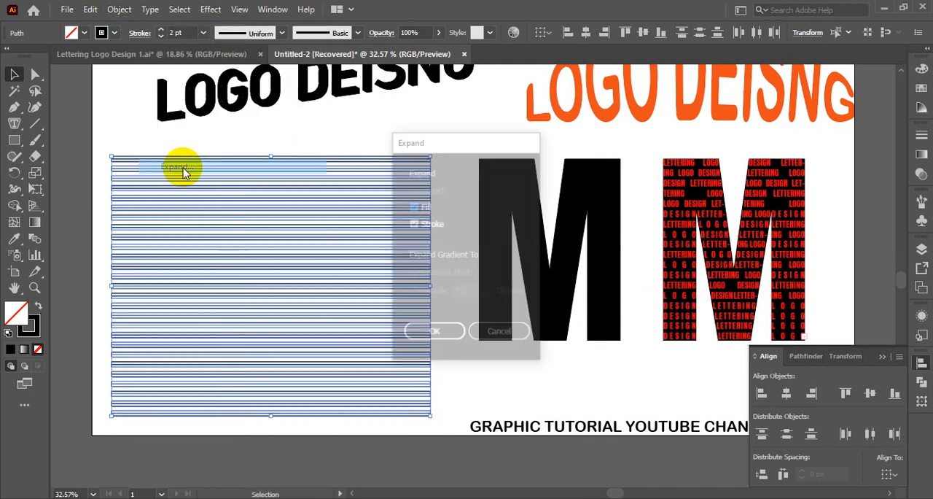
pyautogui.click(431, 333)
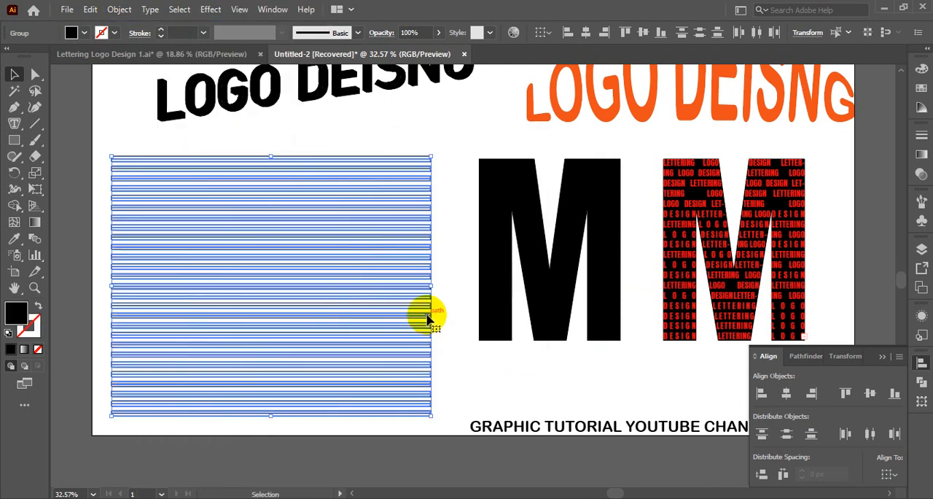
pyautogui.click(449, 322)
# Select all the expanded strips and unite them with the Pathfinder.
pyautogui.moveTo(329, 144); pyautogui.dragTo(397, 436)
pyautogui.rightClick(333, 278)
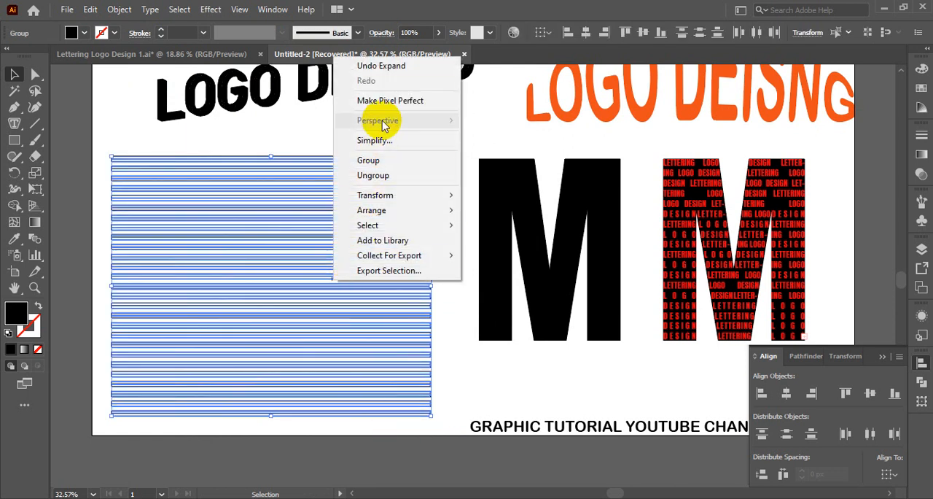
pyautogui.click(277, 141)
pyautogui.moveTo(248, 148); pyautogui.dragTo(323, 449)
pyautogui.scroll(2, 321, 372)
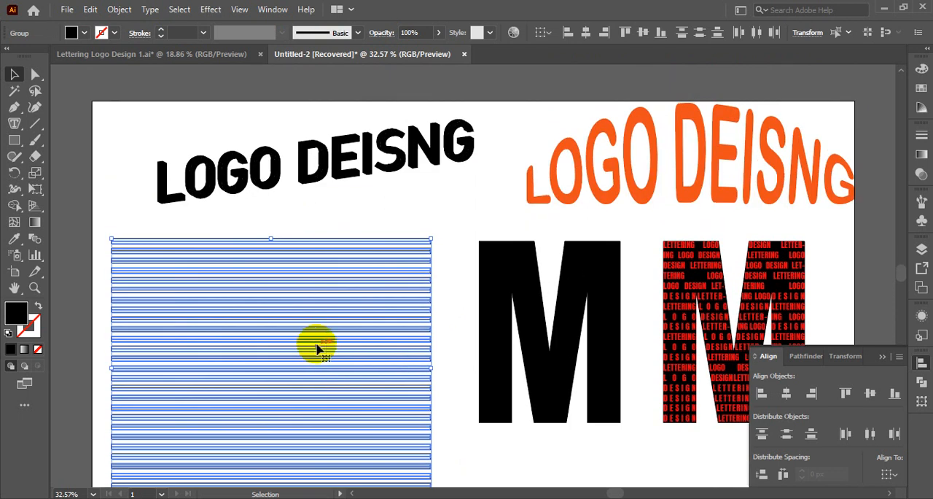
pyautogui.rightClick(316, 346)
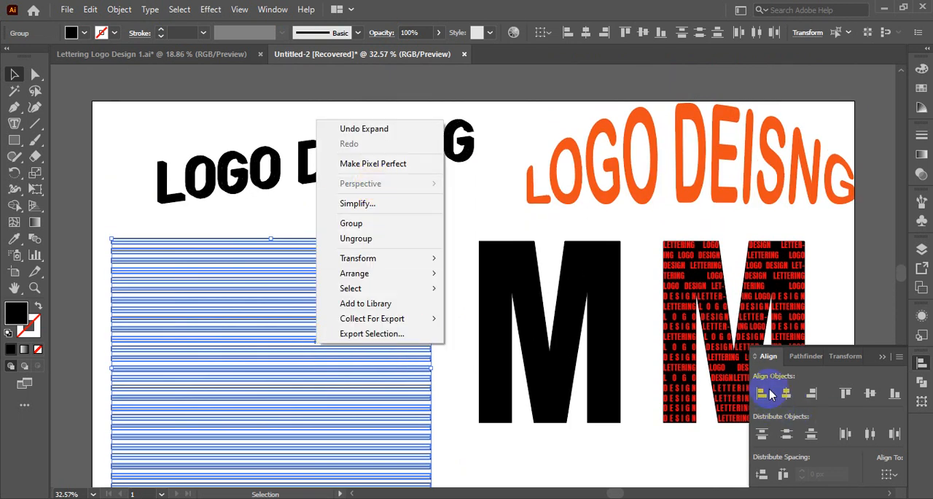
pyautogui.click(799, 357)
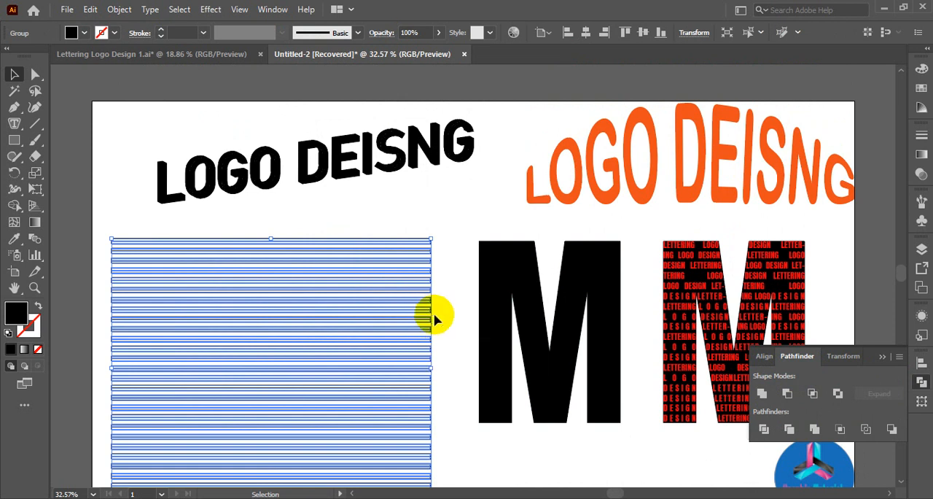
pyautogui.click(332, 218)
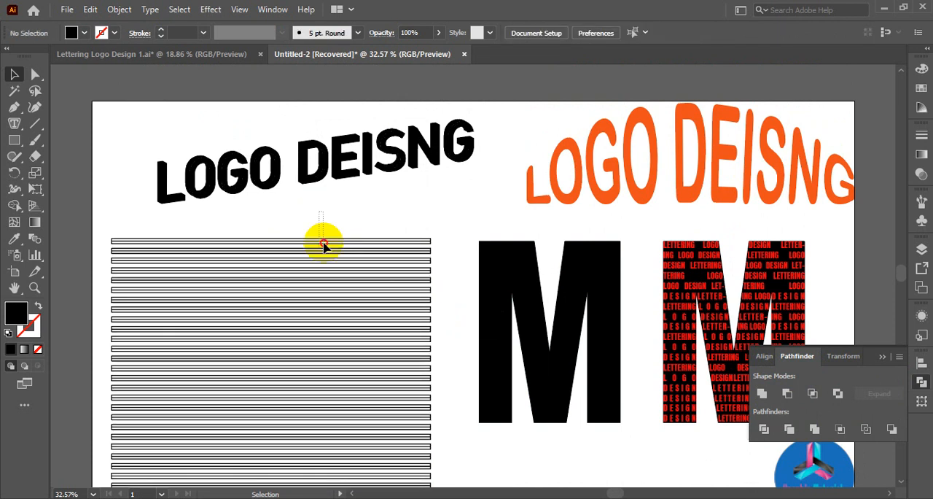
# Ungroup the united strips into separate compound paths.
pyautogui.moveTo(323, 247); pyautogui.dragTo(344, 391)
pyautogui.rightClick(331, 375)
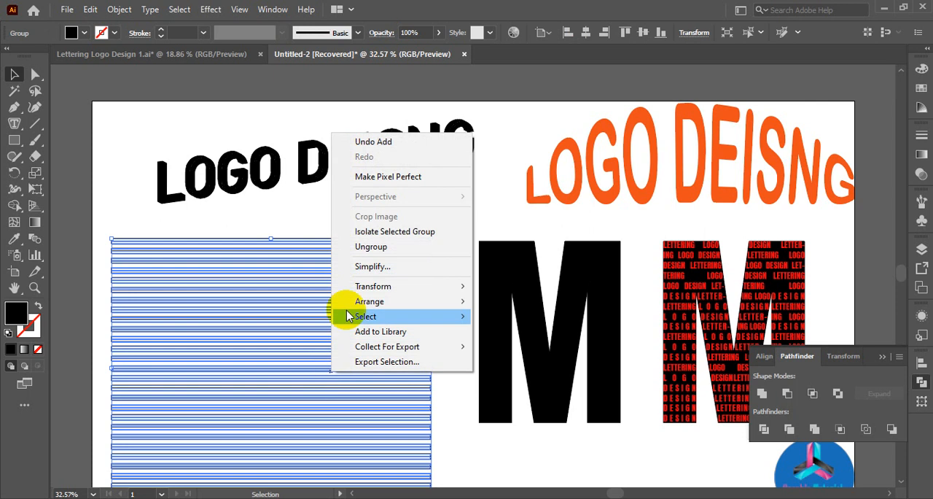
pyautogui.click(375, 247)
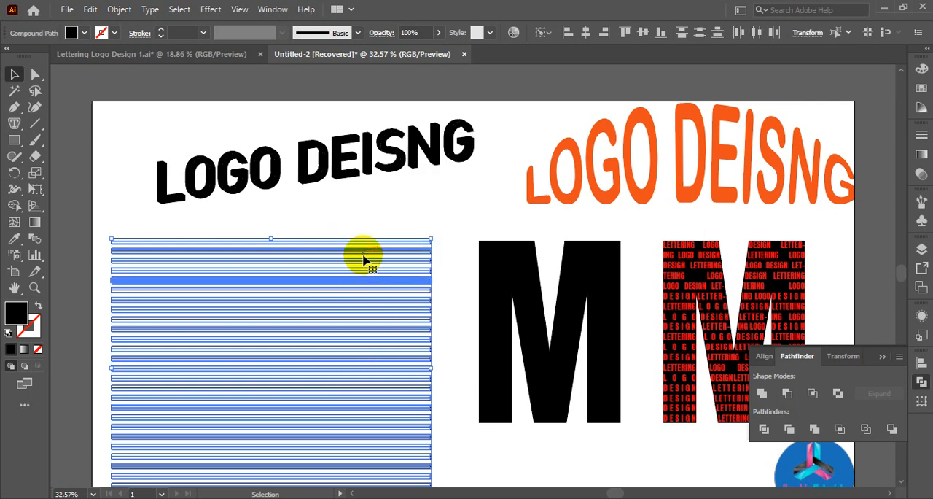
pyautogui.click(340, 217)
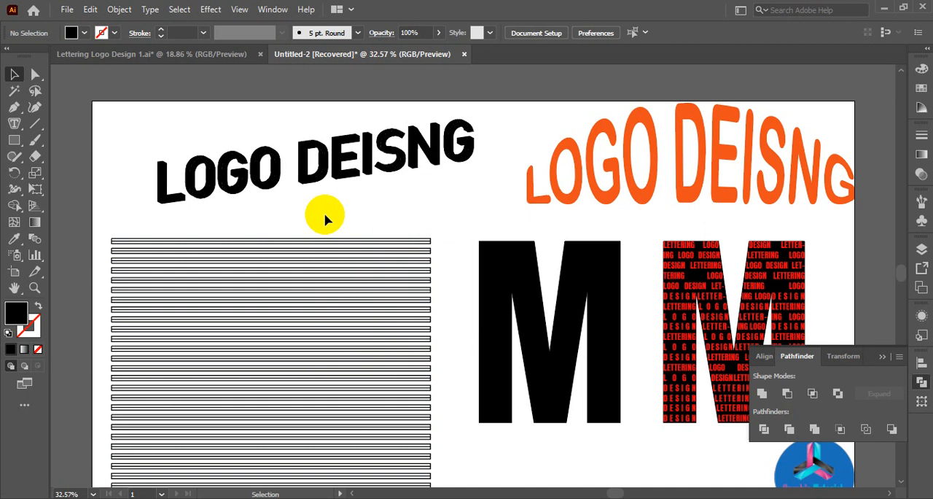
pyautogui.moveTo(351, 271); pyautogui.dragTo(368, 370)
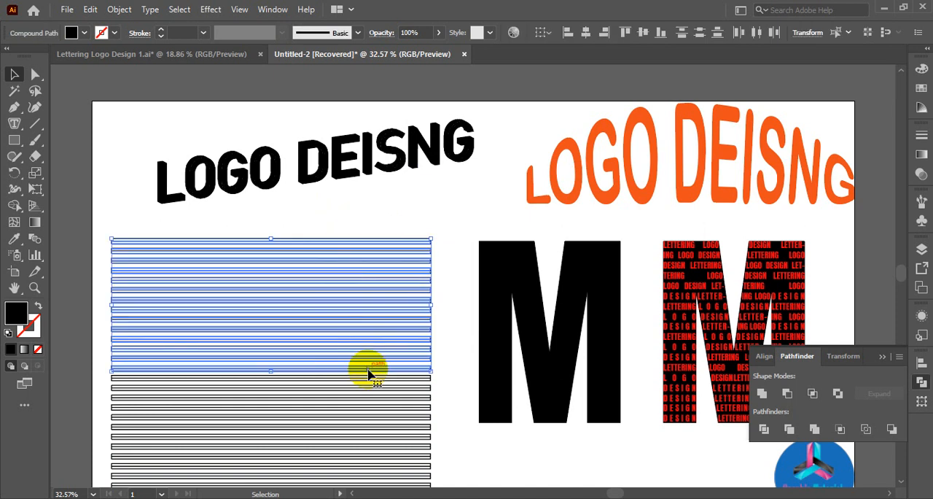
# Select the entire stack of strips and fill it with red.
pyautogui.scroll(-4, 366, 373)
pyautogui.click(326, 159)
pyautogui.moveTo(295, 150); pyautogui.dragTo(397, 473)
pyautogui.click(84, 33)
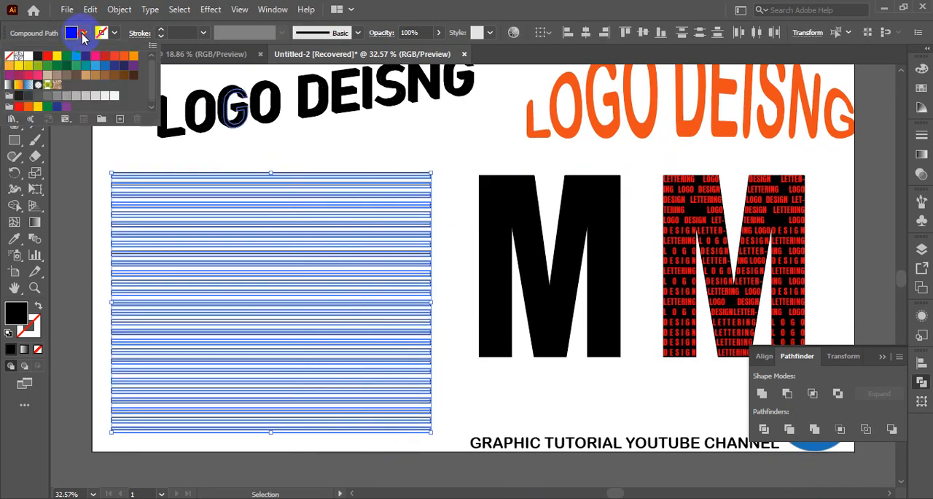
pyautogui.click(56, 58)
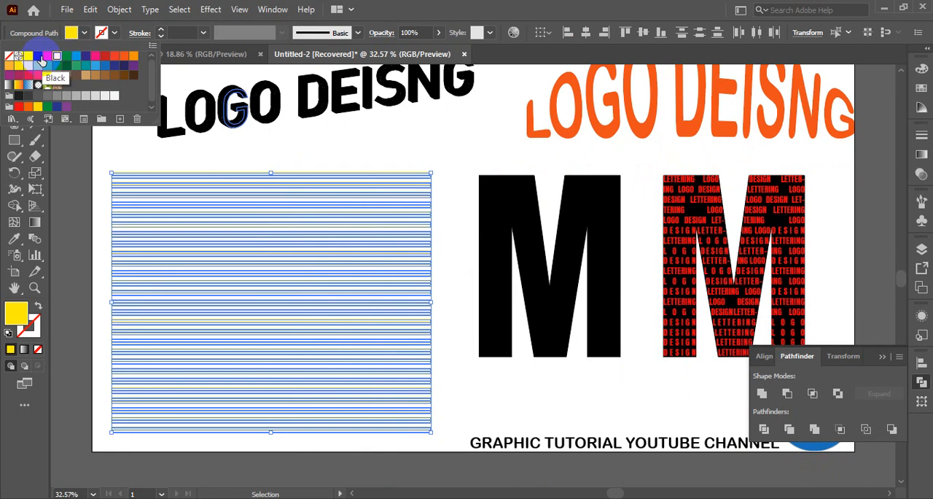
pyautogui.click(46, 59)
pyautogui.click(403, 159)
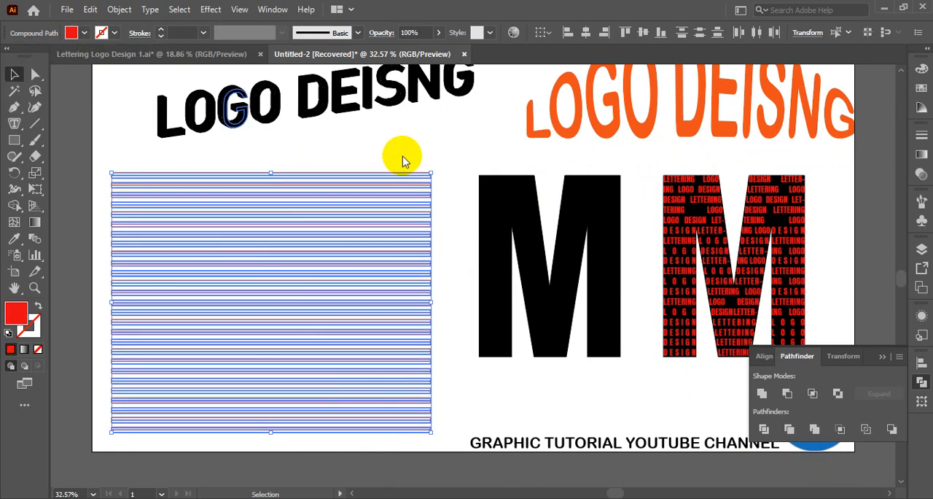
pyautogui.click(403, 160)
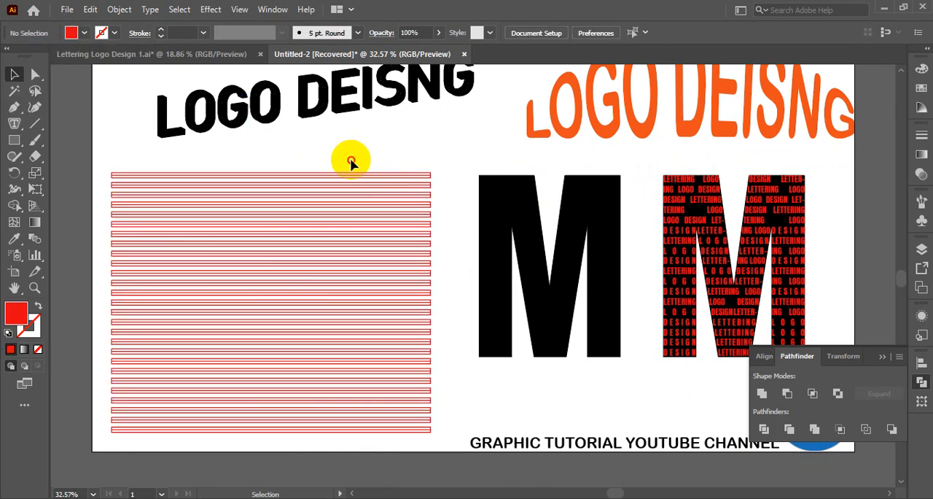
# Select the entire stack of red strips and release its compound paths into separate paths.
pyautogui.moveTo(350, 160); pyautogui.dragTo(402, 397)
pyautogui.rightClick(356, 217)
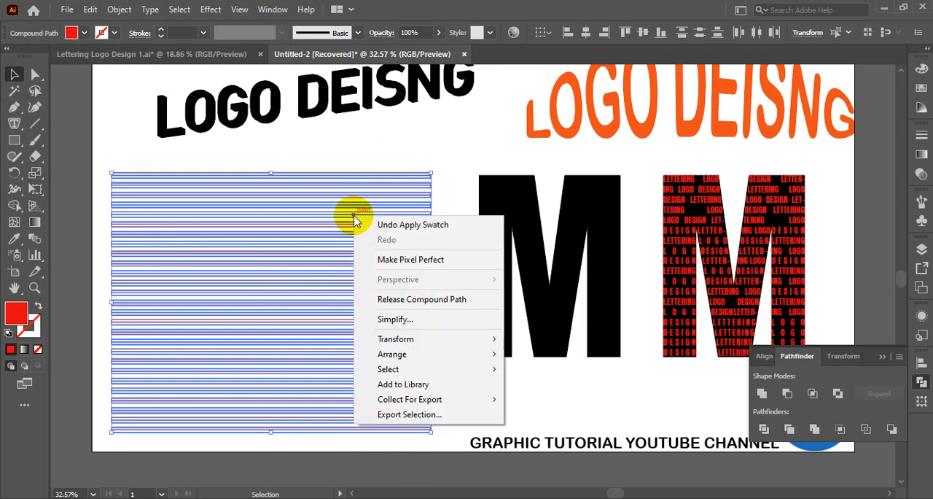
pyautogui.click(408, 306)
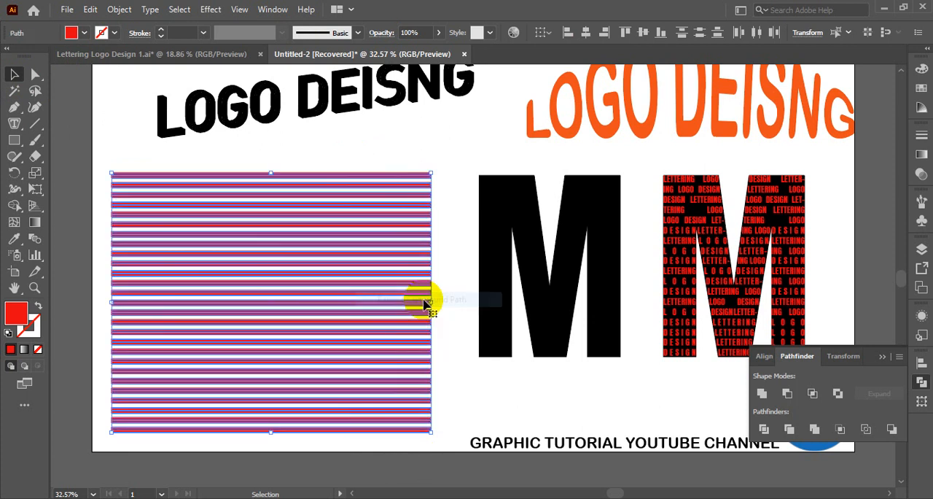
pyautogui.click(416, 156)
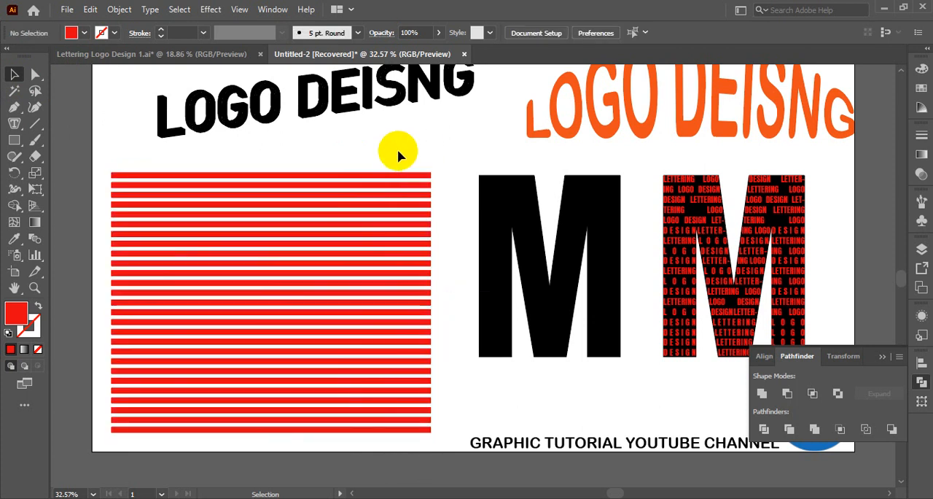
# Select all the released red strips and group them.
pyautogui.moveTo(307, 156); pyautogui.dragTo(365, 454)
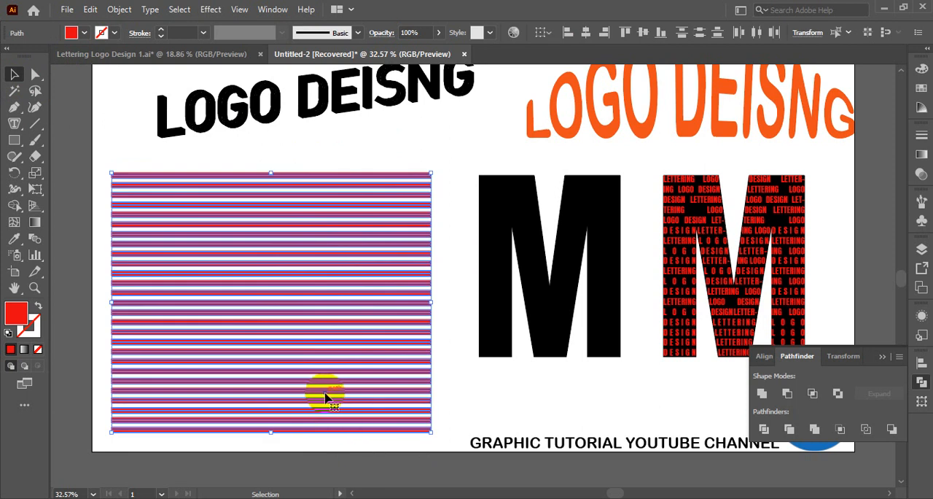
pyautogui.hotkey('ctrl', 'g')
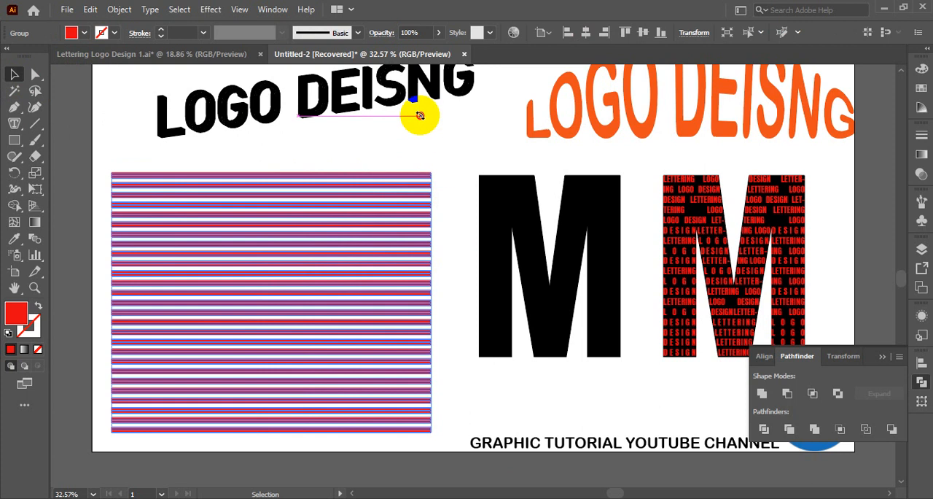
pyautogui.moveTo(436, 172); pyautogui.dragTo(436, 173)
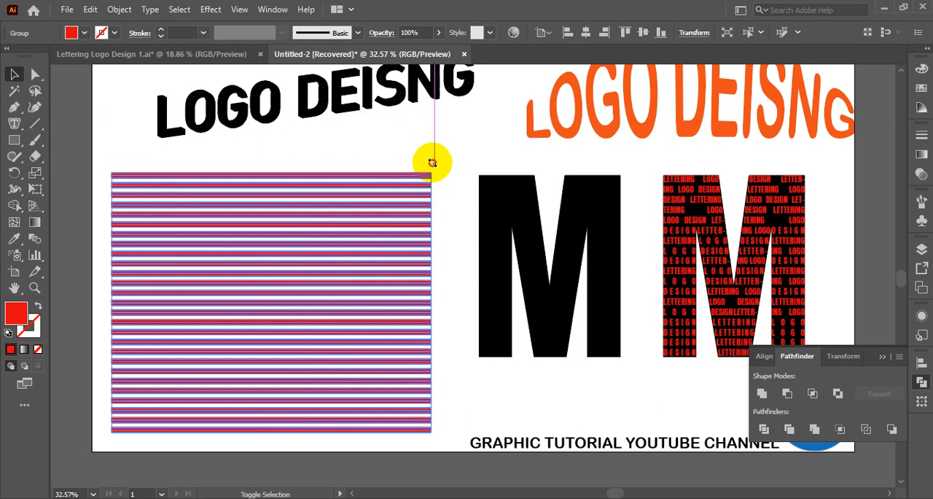
pyautogui.moveTo(432, 162)
pyautogui.mouseDown()
pyautogui.moveTo(401, 129)
pyautogui.moveTo(422, 150)
pyautogui.mouseUp()
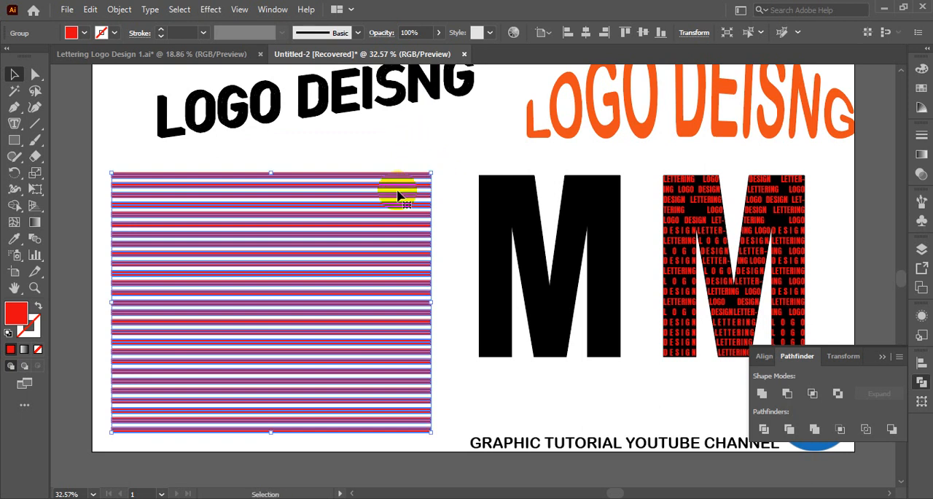
# Rotate the group of red strips by 45°.
pyautogui.rightClick(343, 216)
pyautogui.moveTo(393, 374)
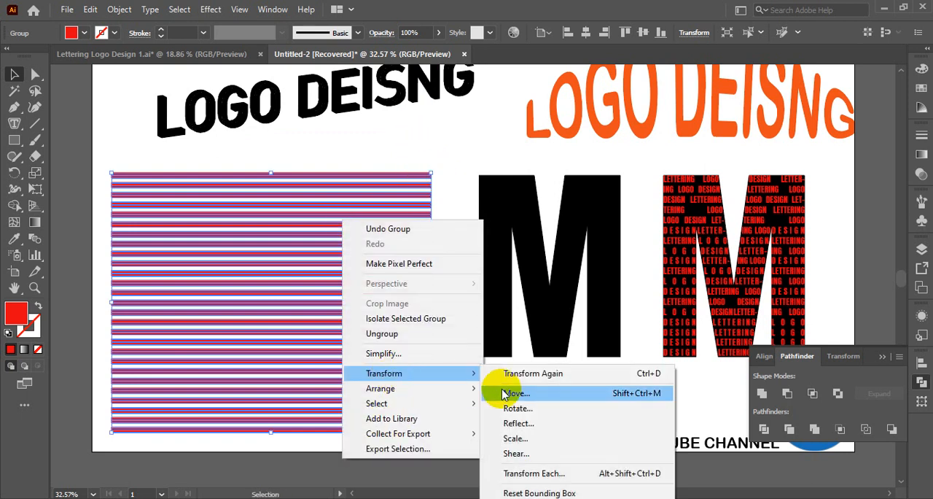
pyautogui.click(521, 408)
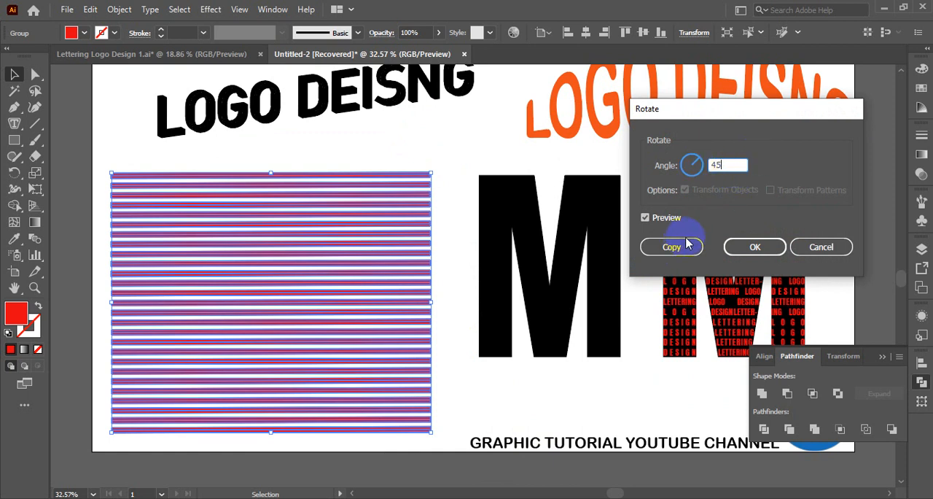
pyautogui.click(645, 218)
pyautogui.click(645, 218)
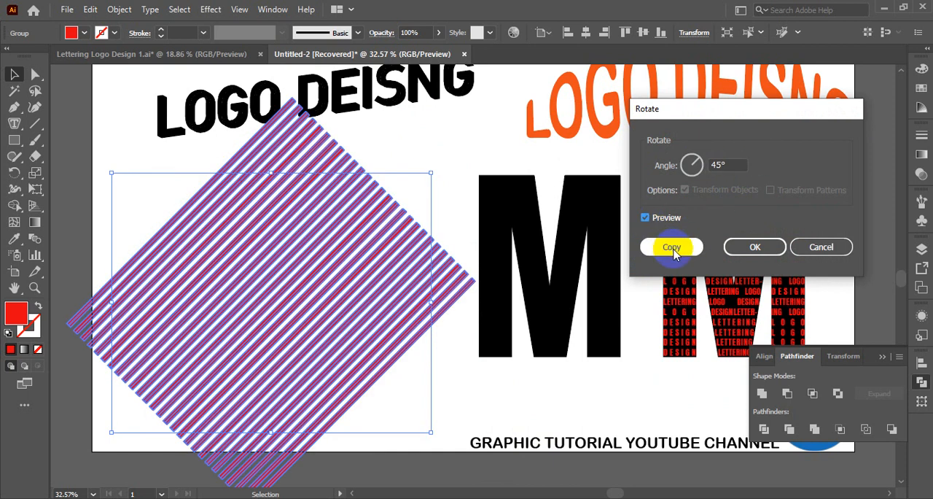
pyautogui.click(755, 247)
# Move the solid black M under the diagonal strips and subtract the strips from it with Minus Front.
pyautogui.moveTo(559, 293); pyautogui.dragTo(285, 328)
pyautogui.click(494, 339)
pyautogui.moveTo(153, 196); pyautogui.dragTo(405, 407)
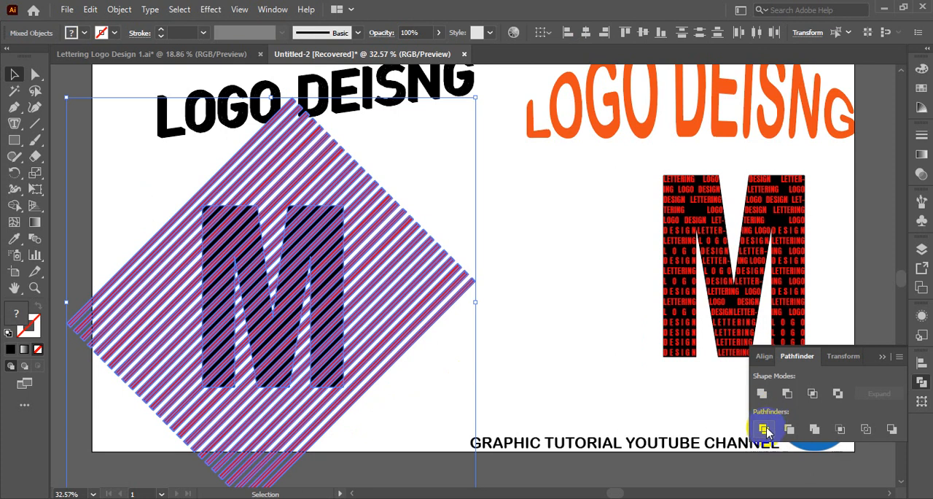
pyautogui.click(813, 394)
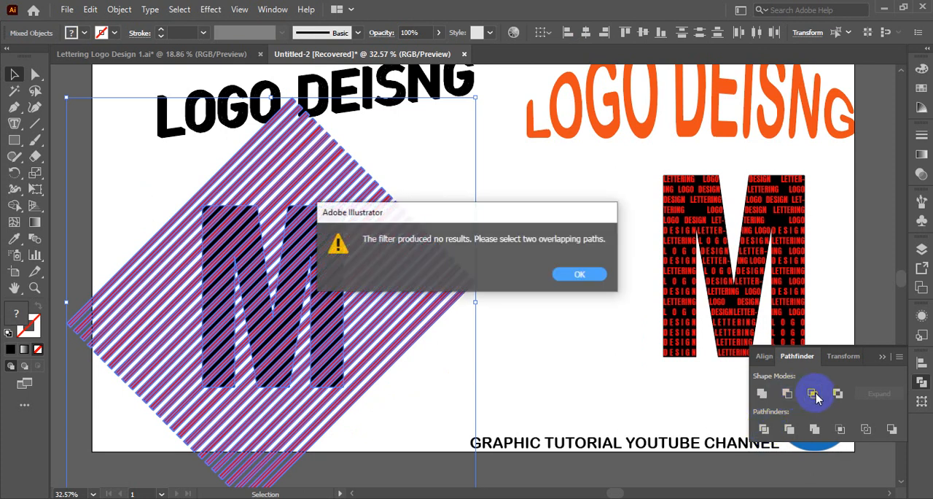
pyautogui.click(579, 274)
pyautogui.click(788, 393)
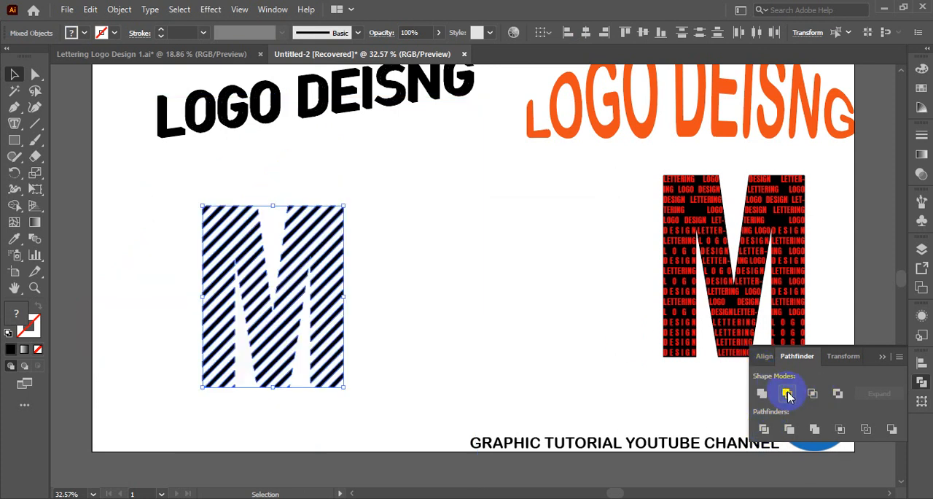
pyautogui.click(448, 294)
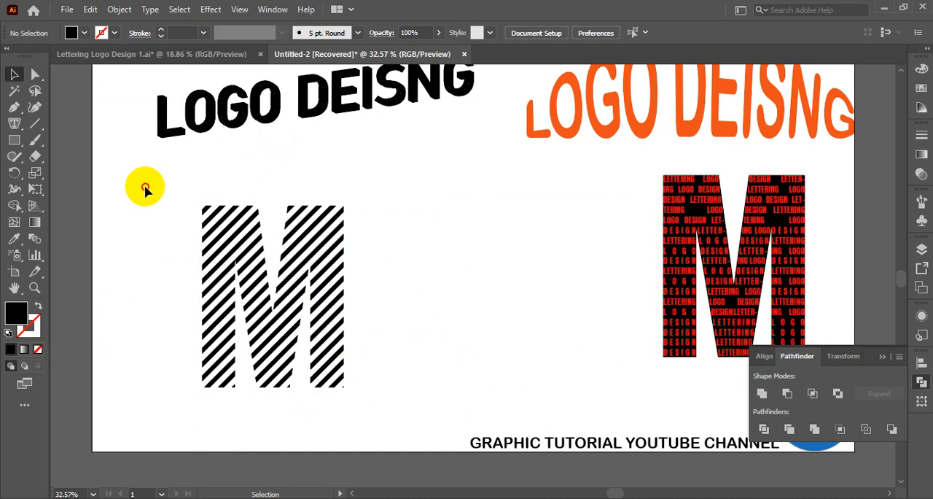
# Select the striped black M and enlarge it proportionally about its centre.
pyautogui.moveTo(143, 188); pyautogui.dragTo(389, 440)
pyautogui.click(438, 375)
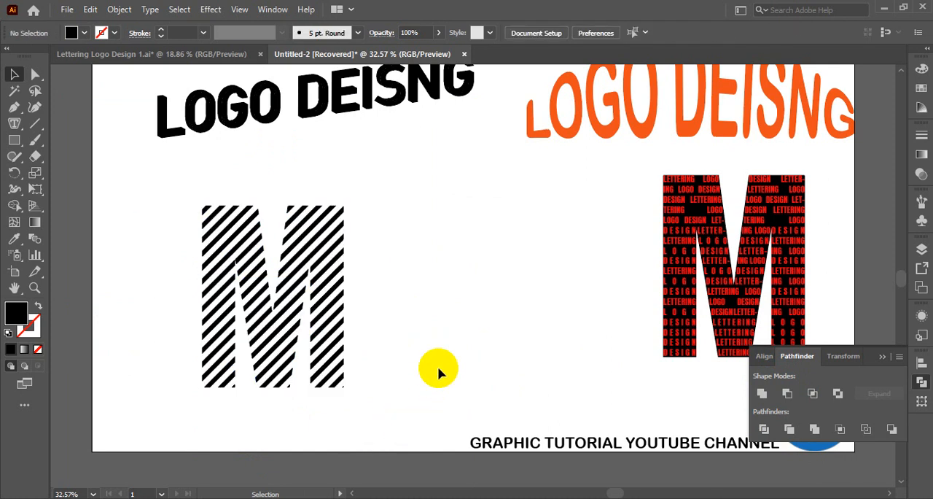
pyautogui.moveTo(183, 246); pyautogui.dragTo(412, 415)
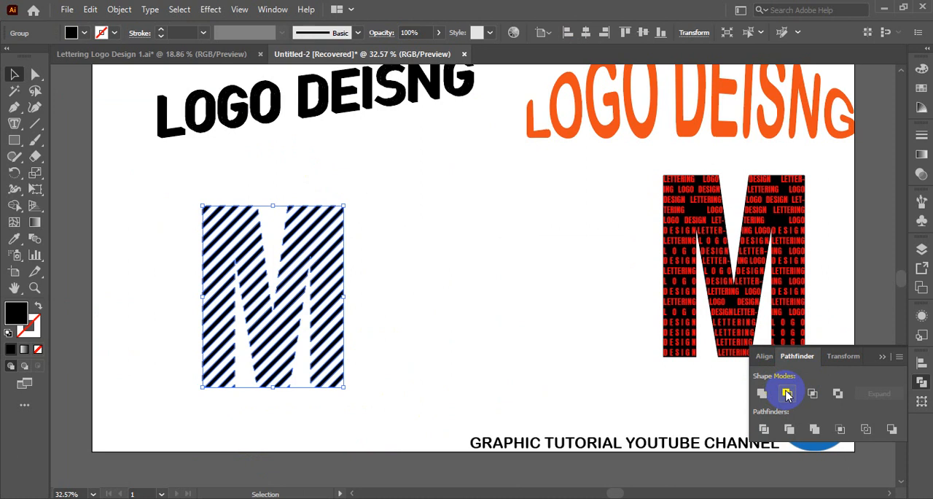
pyautogui.click(423, 306)
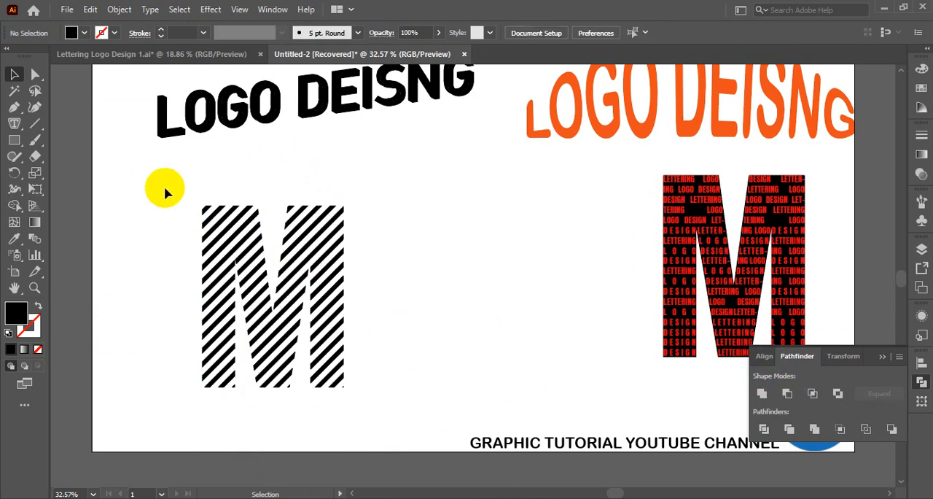
pyautogui.moveTo(162, 187); pyautogui.dragTo(397, 441)
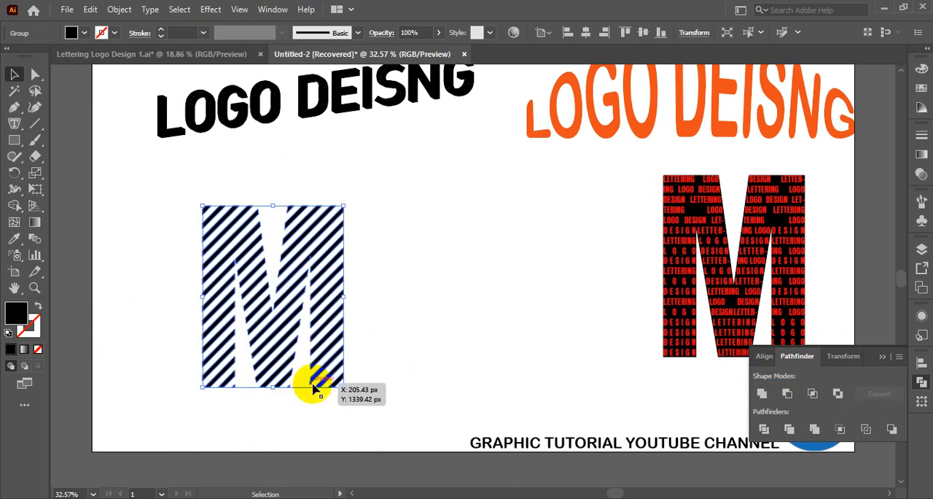
pyautogui.moveTo(344, 387); pyautogui.dragTo(364, 410)
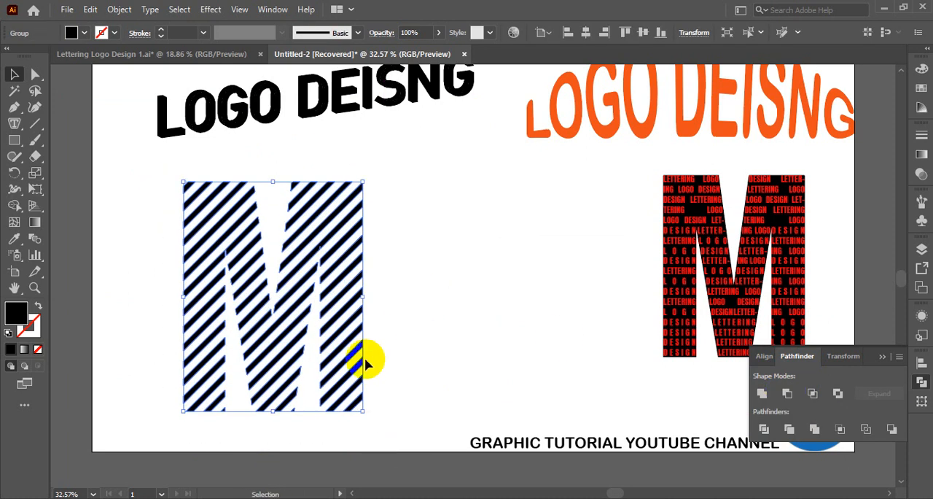
# Fill the striped M with purple and deselect it.
pyautogui.click(86, 35)
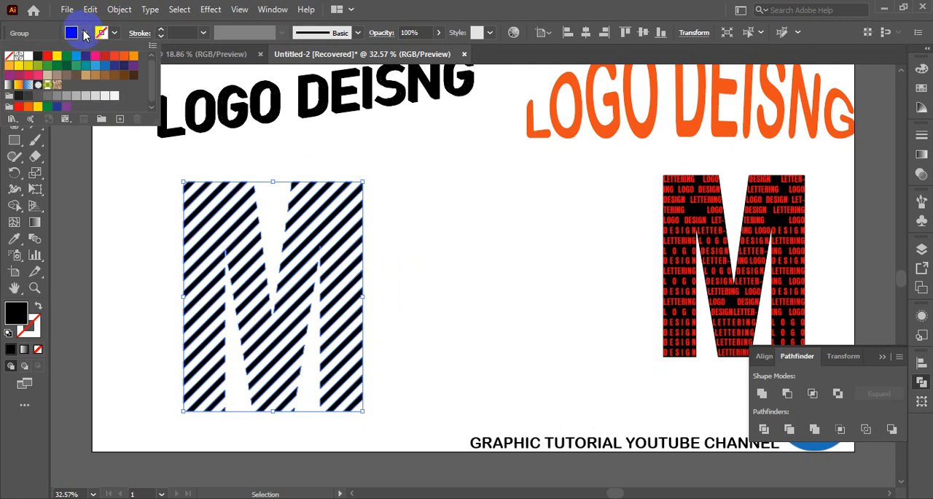
pyautogui.click(93, 67)
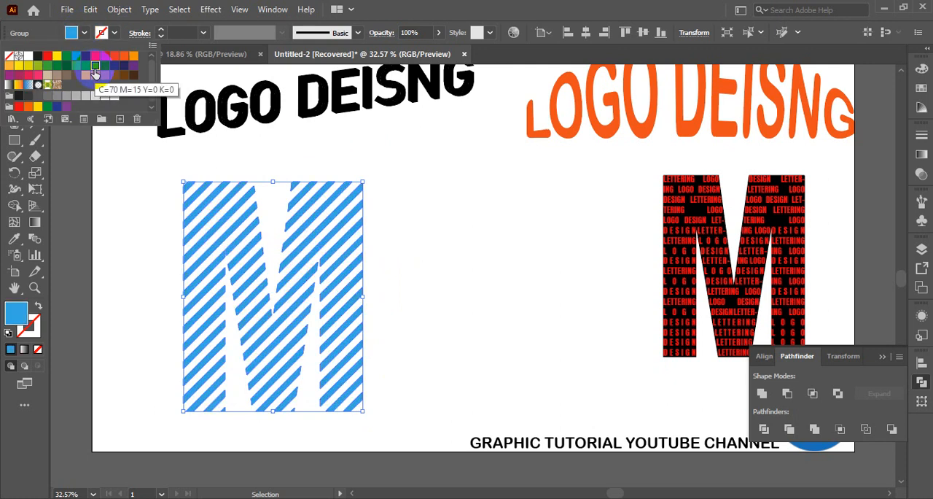
pyautogui.click(134, 66)
pyautogui.click(485, 347)
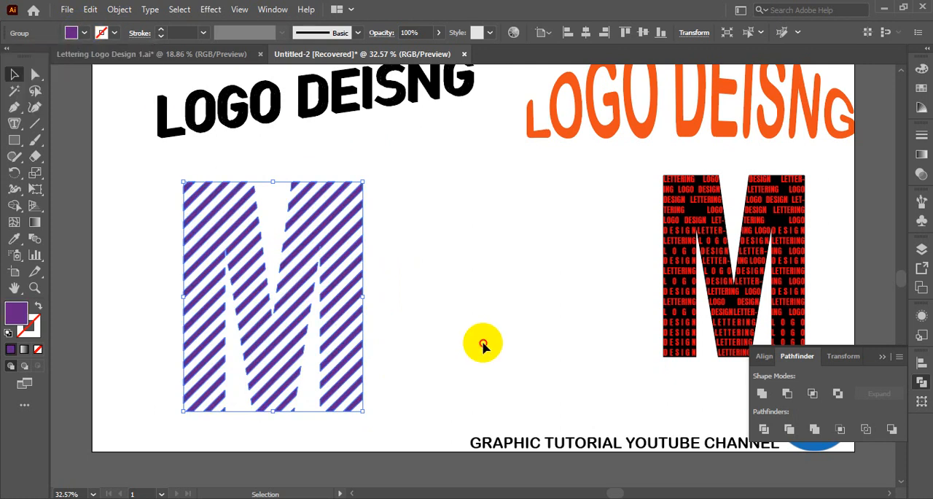
pyautogui.click(484, 346)
# Move the striped purple M across the artboard, closer to the text-filled M.
pyautogui.scroll(4, 443, 325)
pyautogui.scroll(-5, 451, 324)
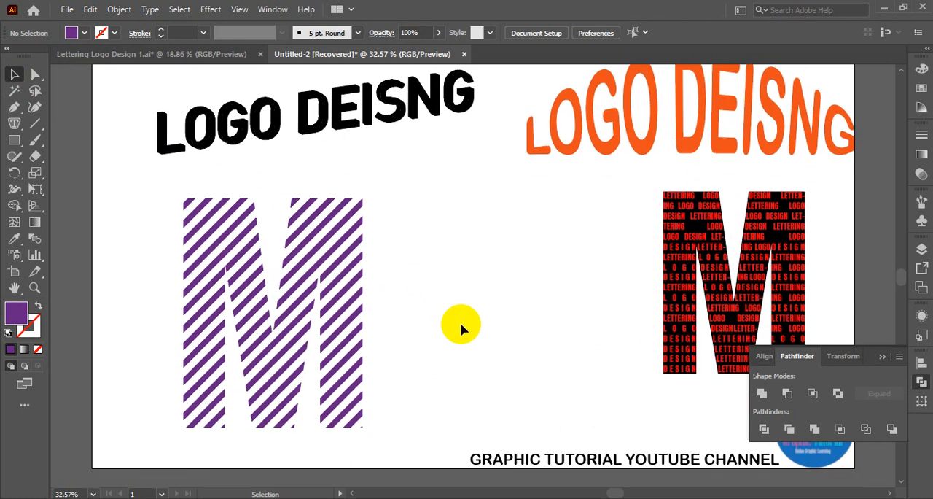
pyautogui.scroll(-1, 464, 320)
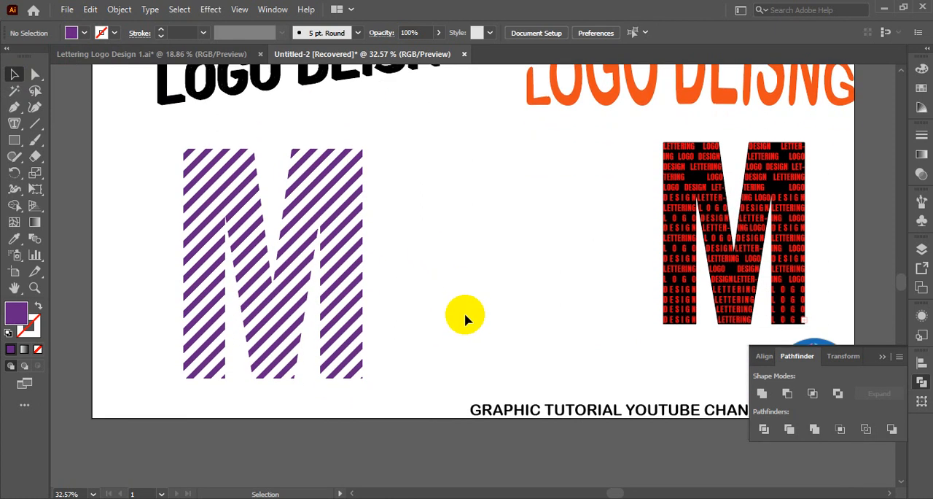
pyautogui.click(347, 259)
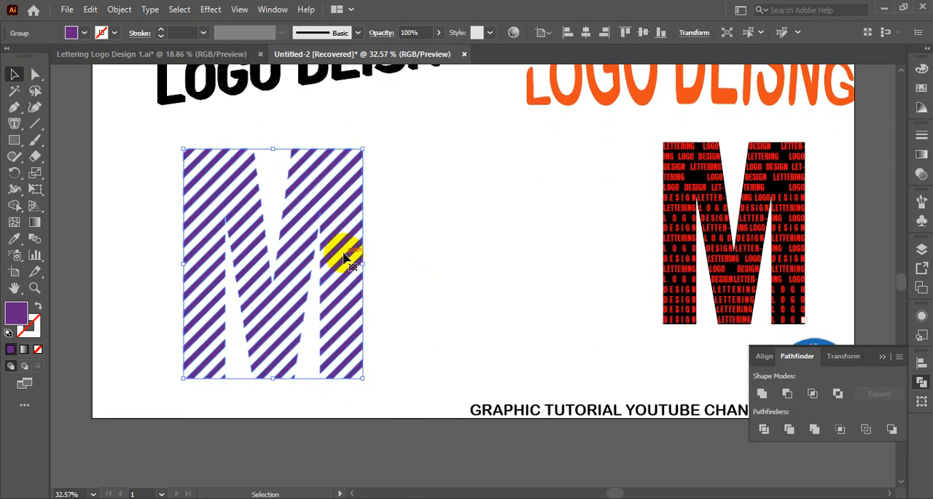
pyautogui.moveTo(347, 259); pyautogui.dragTo(510, 245)
pyautogui.click(573, 254)
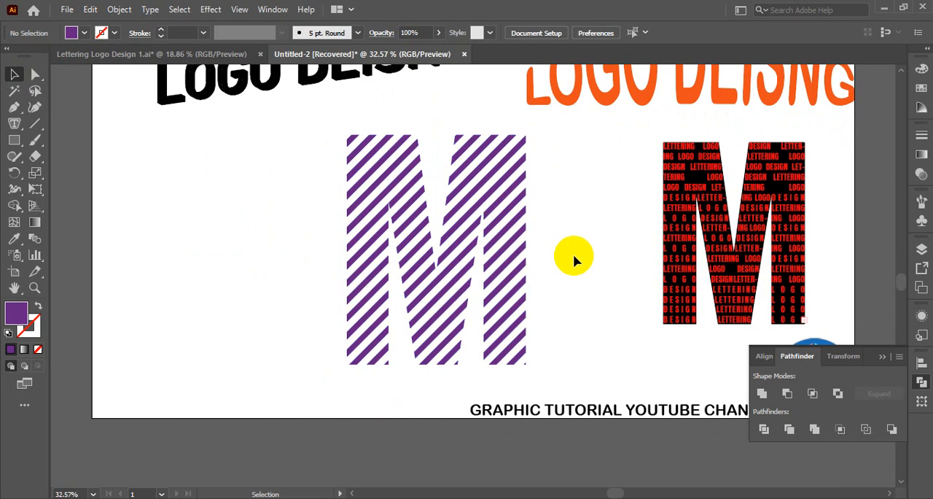
pyautogui.scroll(2, 575, 292)
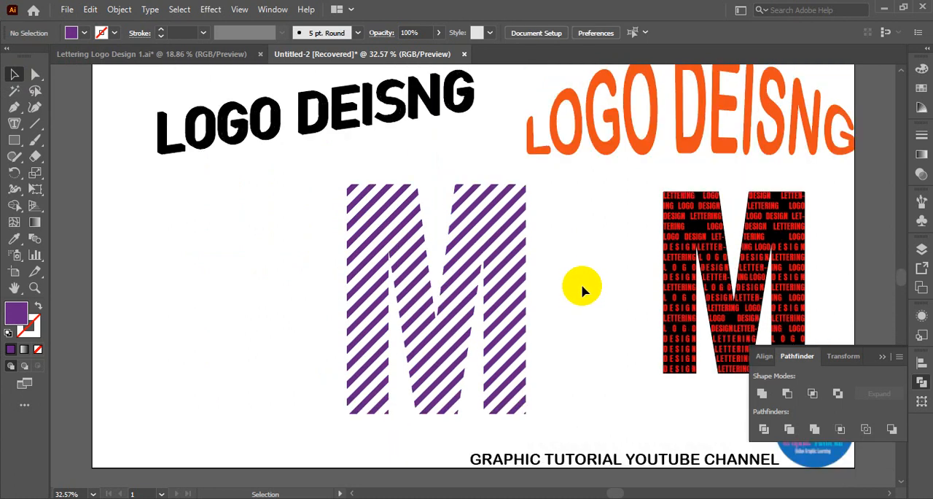
pyautogui.scroll(1, 587, 289)
pyautogui.scroll(-1, 589, 289)
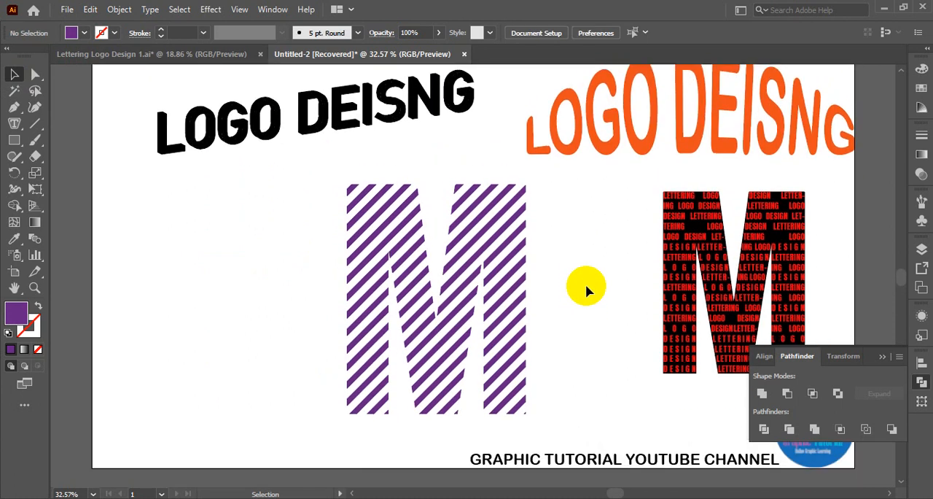
pyautogui.scroll(1, 587, 289)
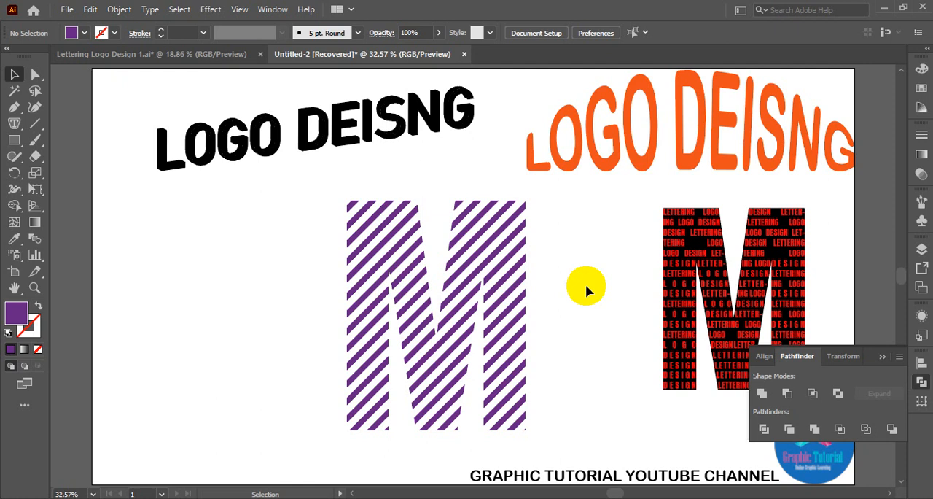